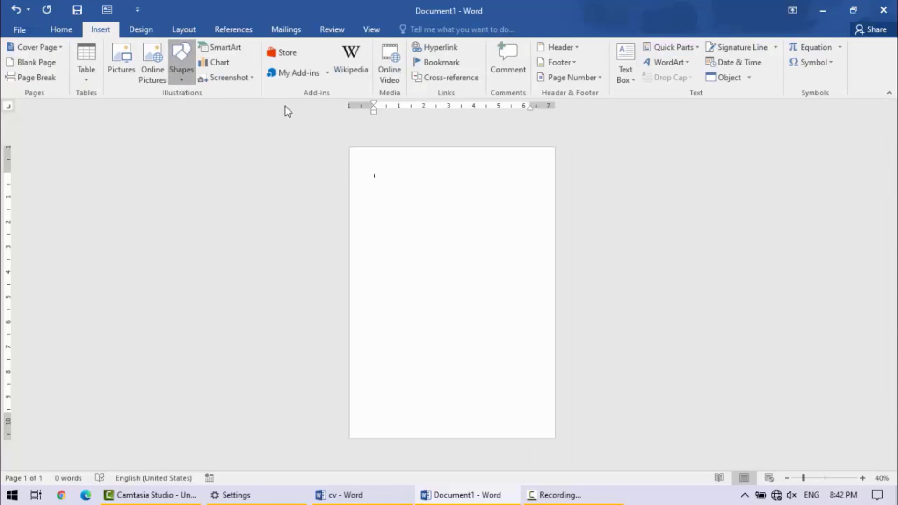
- Check the cv reference document, then draw a rectangle about 2.82" wide and 11.68" high down the page's left side in Document1
{"action": "left_click", "coordinate": [390, 493]}
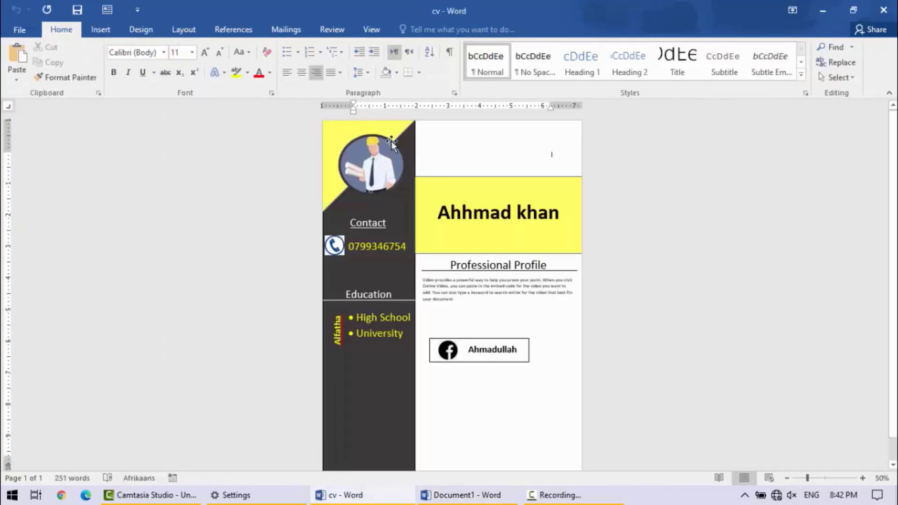
{"action": "left_click", "coordinate": [824, 9]}
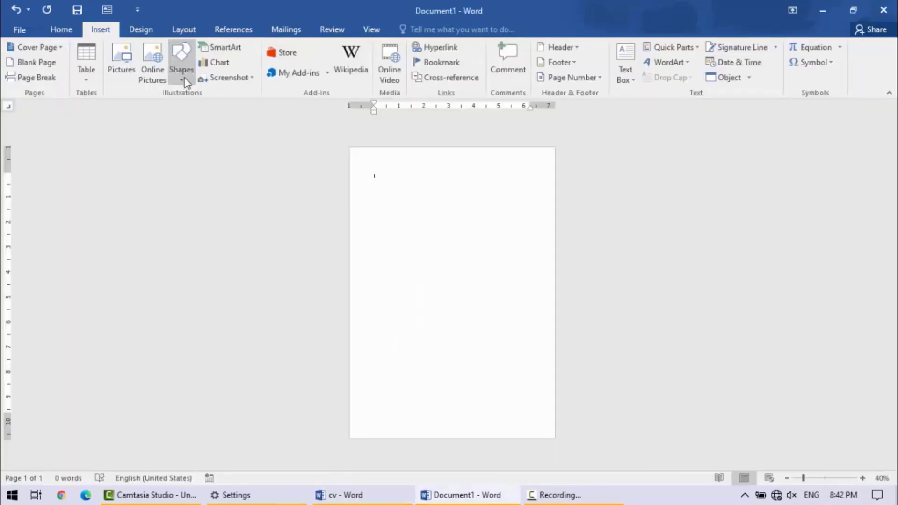
{"action": "left_click", "coordinate": [181, 83]}
{"action": "left_click", "coordinate": [228, 117]}
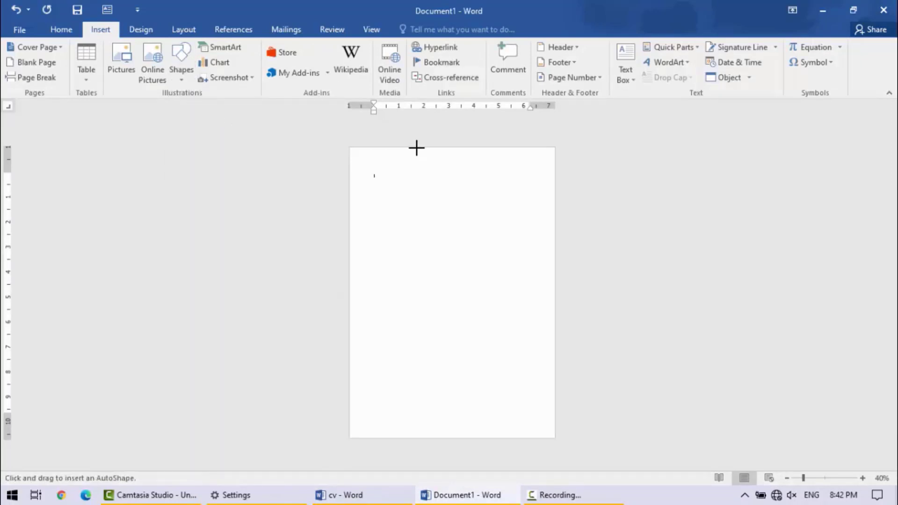
{"action": "mouse_move", "coordinate": [417, 148]}
{"action": "left_mouse_down"}
{"action": "mouse_move", "coordinate": [377, 313]}
{"action": "mouse_move", "coordinate": [335, 409]}
{"action": "mouse_move", "coordinate": [341, 445]}
{"action": "mouse_move", "coordinate": [348, 438]}
{"action": "left_mouse_up"}
- Fill the tall sidebar rectangle with dark gray from the theme colors
{"action": "left_click", "coordinate": [423, 29]}
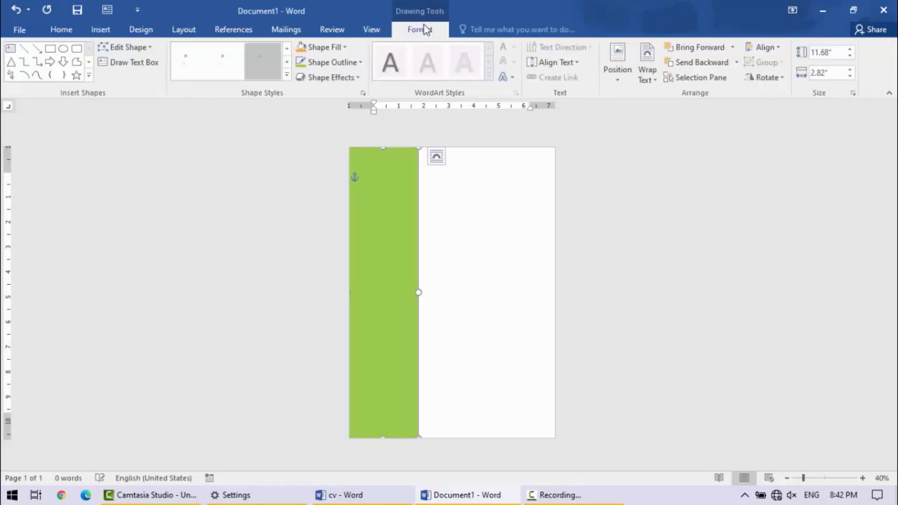
{"action": "left_click", "coordinate": [342, 47]}
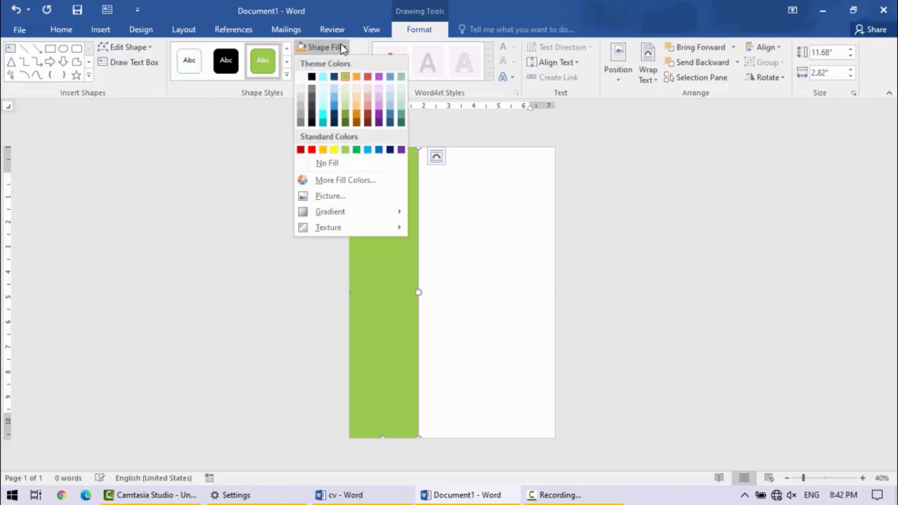
{"action": "left_click", "coordinate": [312, 97]}
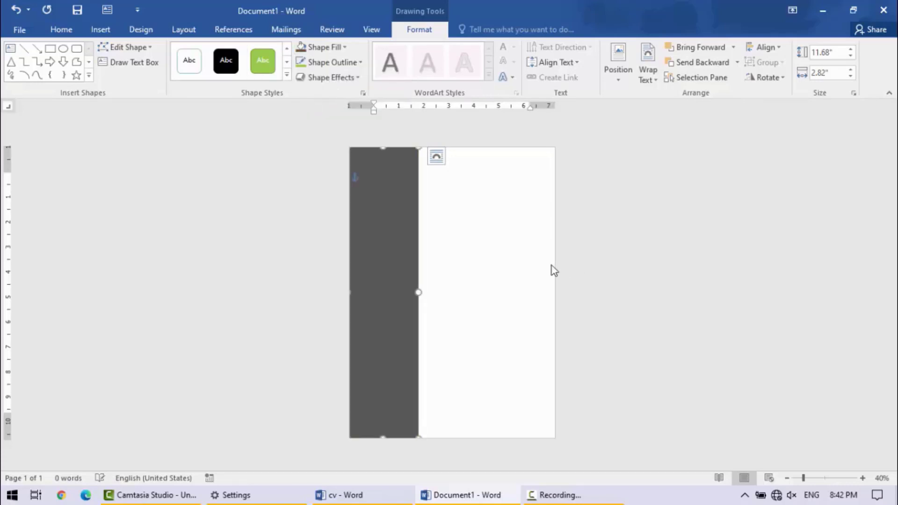
{"action": "left_click", "coordinate": [477, 216]}
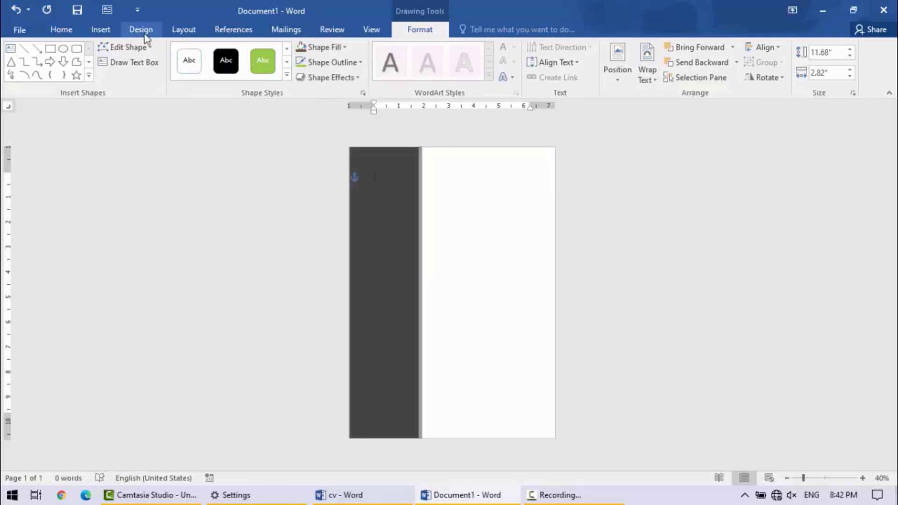
- Draw a horizontal rectangle about 5.47" wide and 2.13" high from the sidebar to the page's right edge, near the top
{"action": "left_click", "coordinate": [101, 30]}
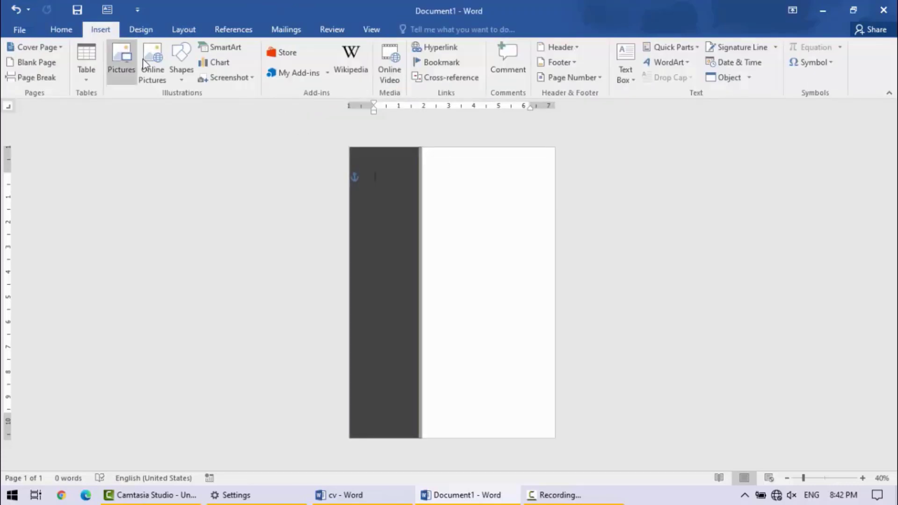
{"action": "left_click", "coordinate": [186, 81]}
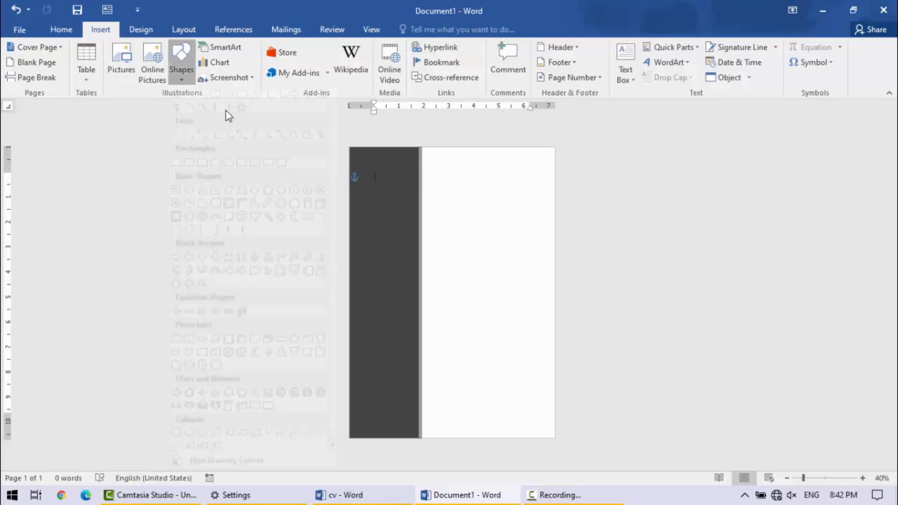
{"action": "left_click", "coordinate": [216, 118]}
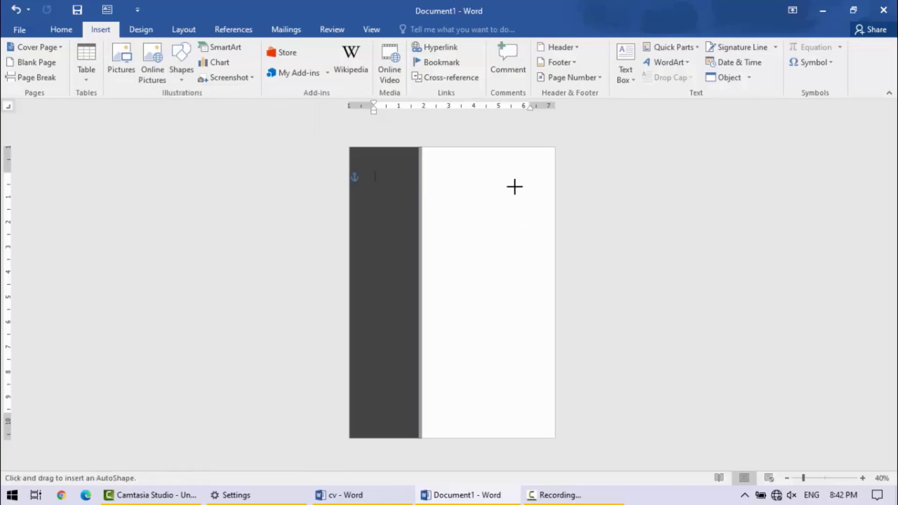
{"action": "mouse_move", "coordinate": [555, 200]}
{"action": "left_mouse_down"}
{"action": "mouse_move", "coordinate": [548, 247]}
{"action": "mouse_move", "coordinate": [417, 253]}
{"action": "left_mouse_up"}
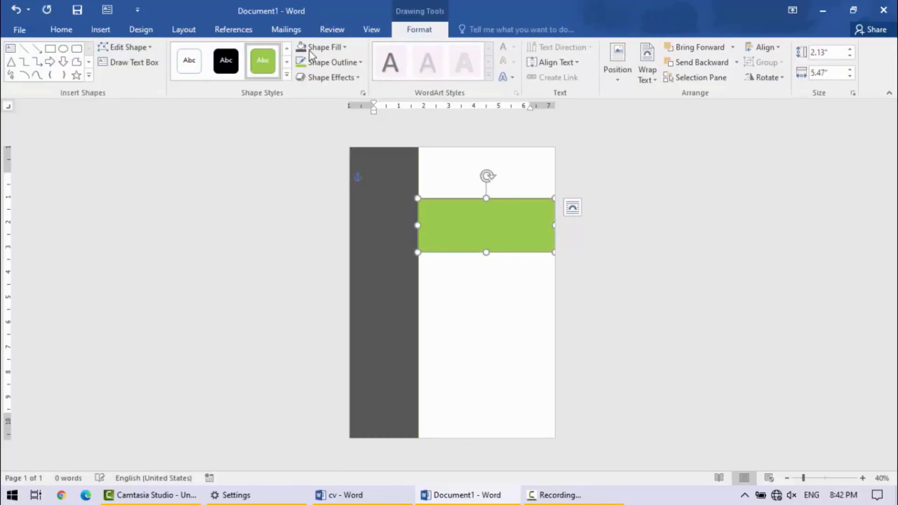
{"action": "left_click", "coordinate": [345, 47]}
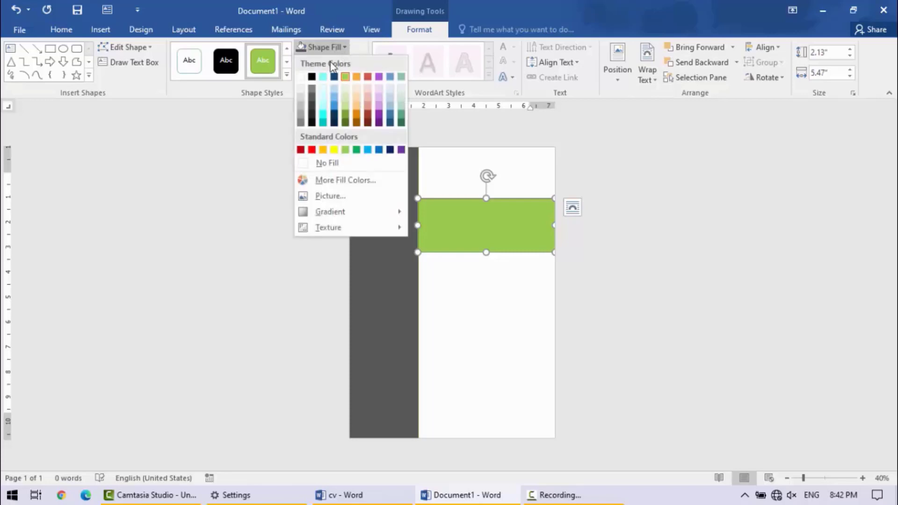
{"action": "left_click", "coordinate": [313, 102]}
{"action": "left_click", "coordinate": [354, 495]}
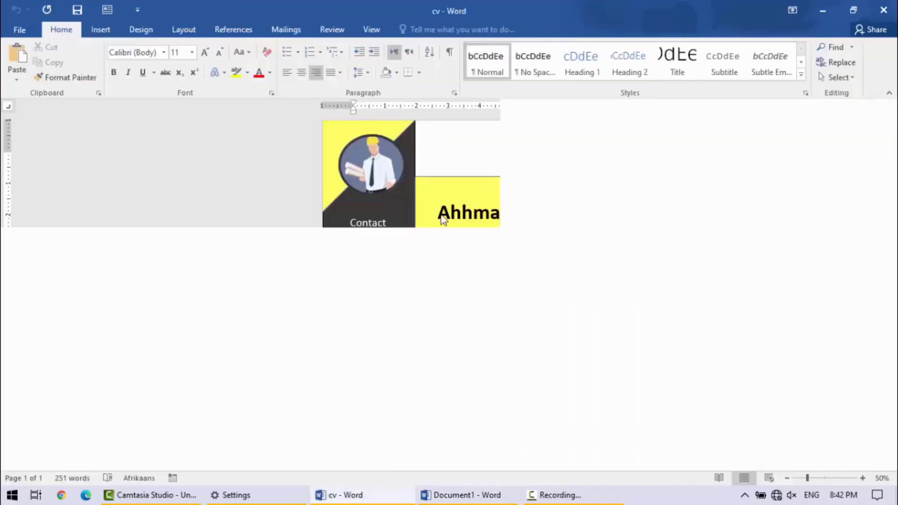
{"action": "left_click", "coordinate": [823, 9]}
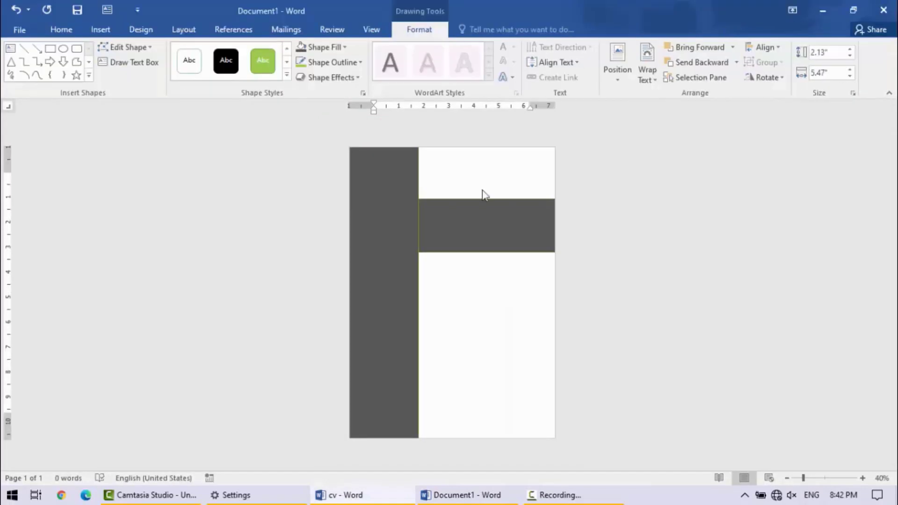
- Fill the horizontal banner rectangle with standard yellow
{"action": "left_click", "coordinate": [482, 220]}
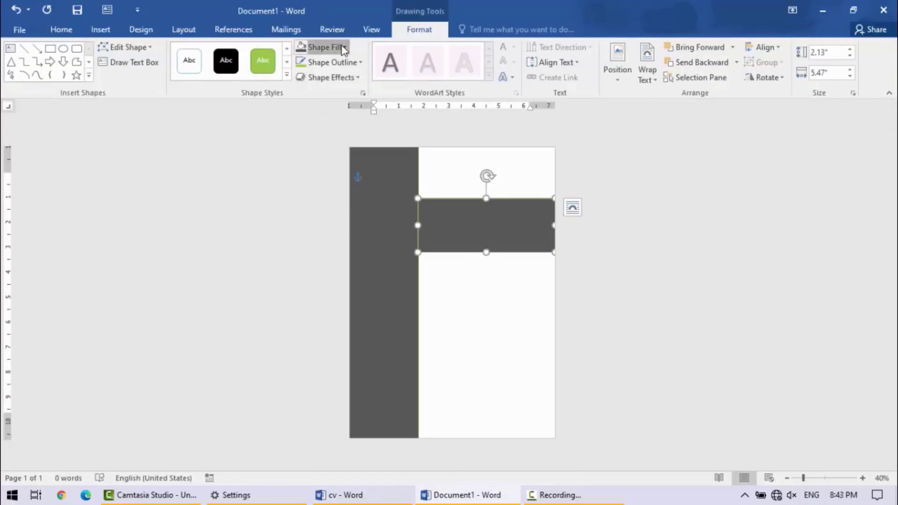
{"action": "left_click", "coordinate": [323, 47]}
{"action": "left_click", "coordinate": [334, 150]}
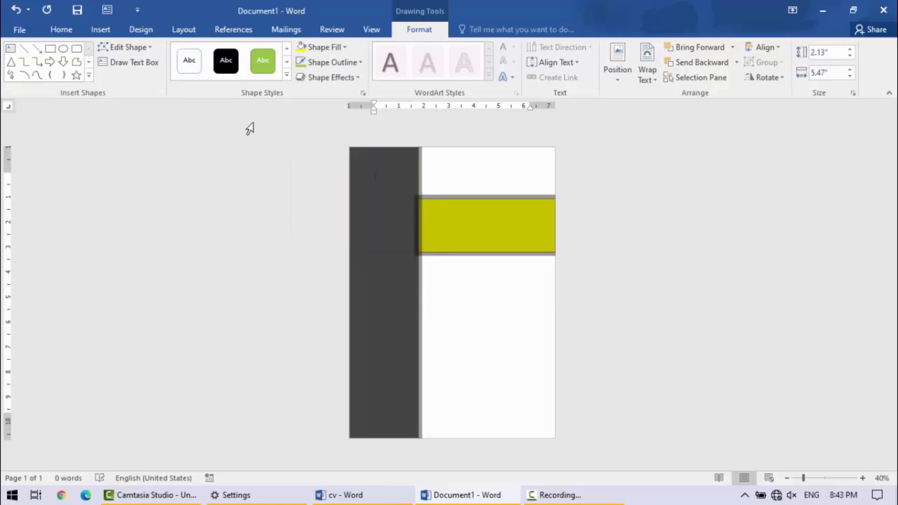
- Draw a triangle about 3.37" wide and 3.66" high over the sidebar's edge and shift it down over the yellow banner
{"action": "left_click", "coordinate": [108, 33]}
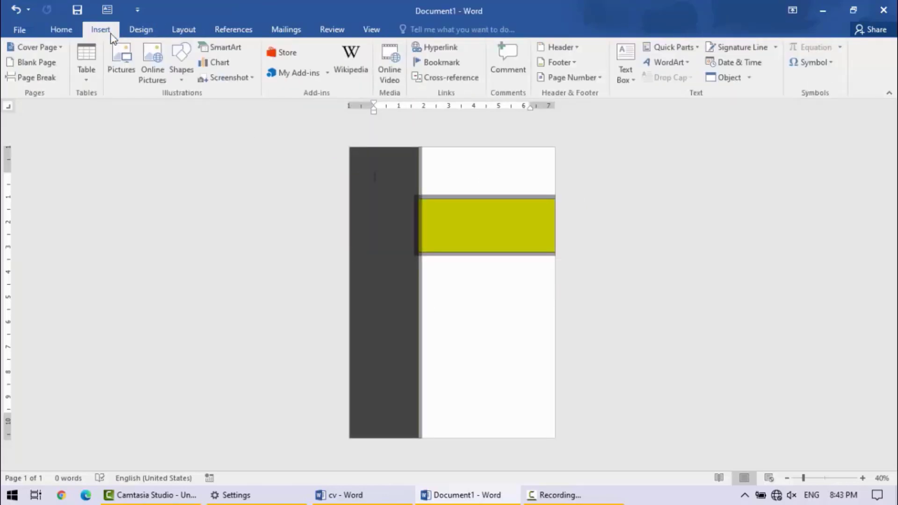
{"action": "left_click", "coordinate": [182, 74]}
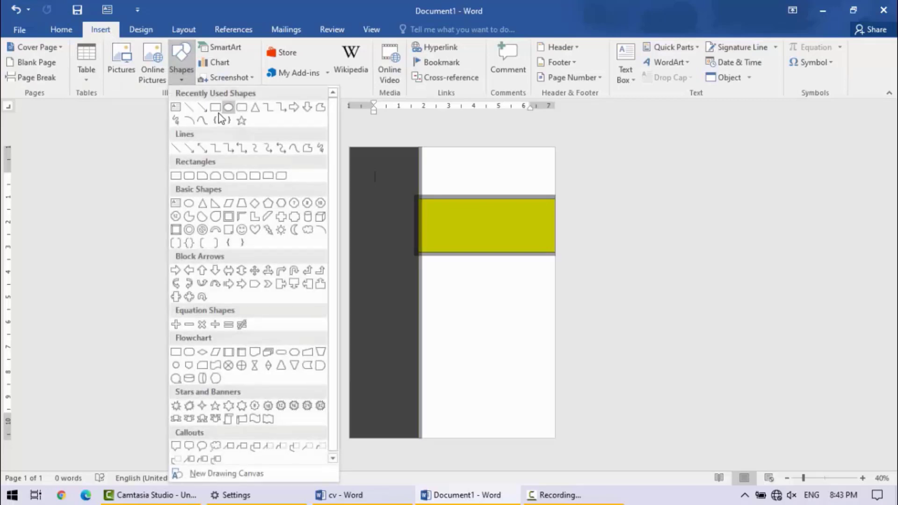
{"action": "left_click", "coordinate": [255, 108]}
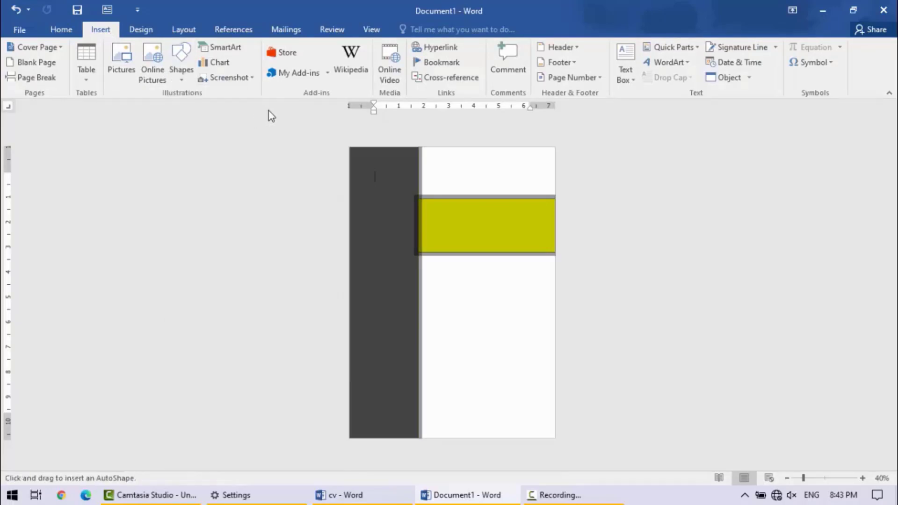
{"action": "left_click_drag", "start_coordinate": [389, 160], "coordinate": [474, 252]}
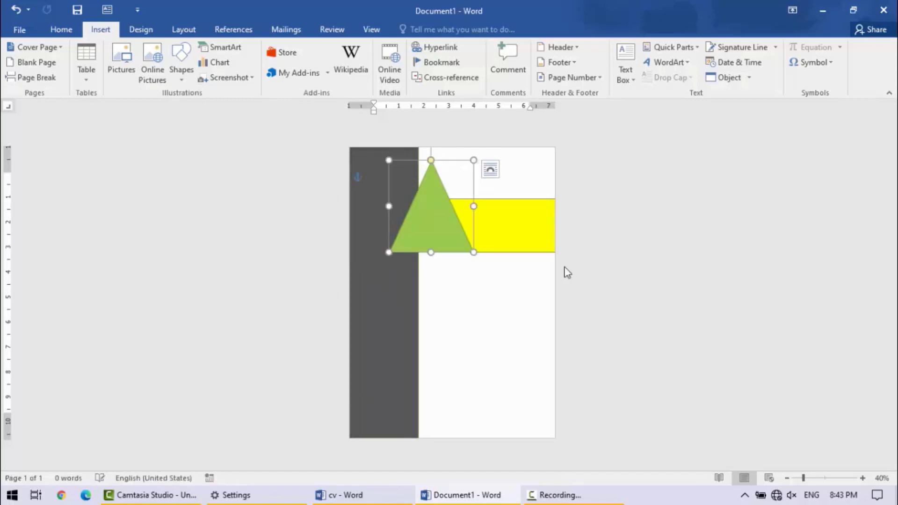
{"action": "left_click_drag", "start_coordinate": [435, 200], "coordinate": [435, 239]}
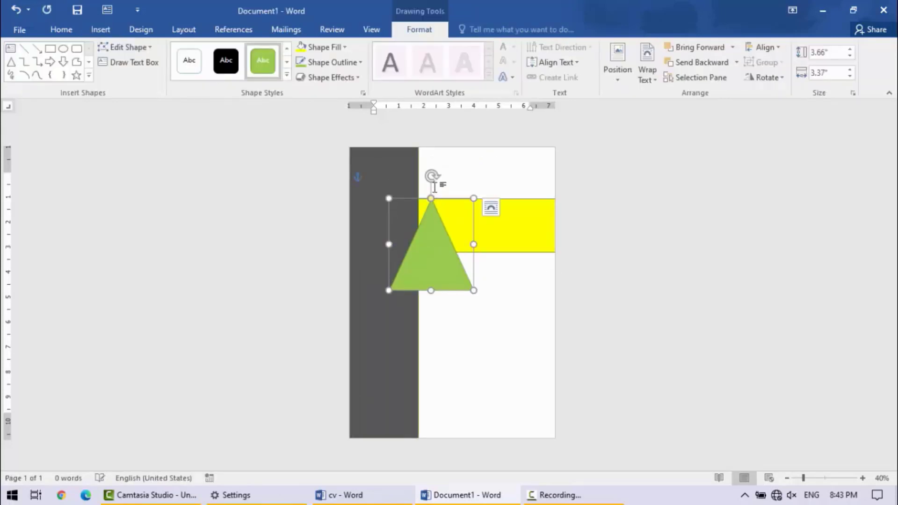
- Rotate the triangle and fit it diagonally into the page's top-left corner, at about 4.01" wide and 3.54" high
{"action": "left_click_drag", "start_coordinate": [432, 176], "coordinate": [380, 193]}
{"action": "left_click_drag", "start_coordinate": [439, 238], "coordinate": [370, 153]}
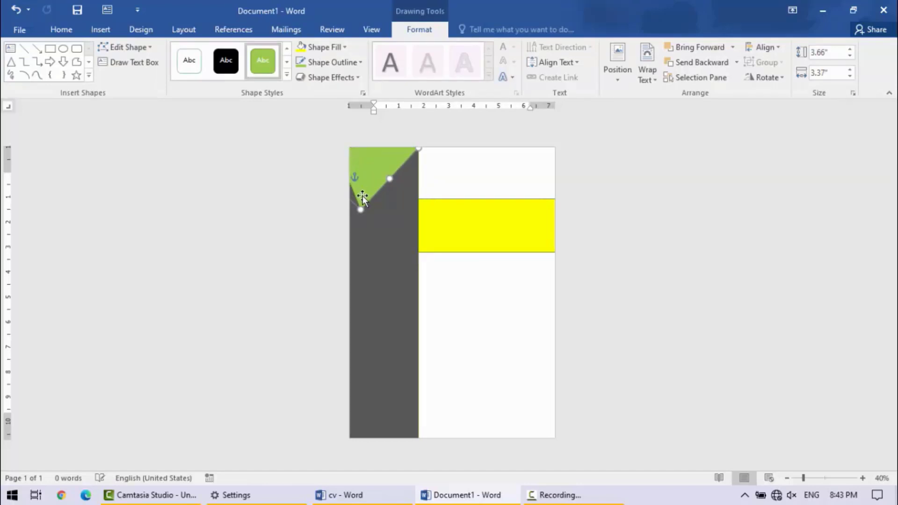
{"action": "left_click_drag", "start_coordinate": [359, 209], "coordinate": [344, 218]}
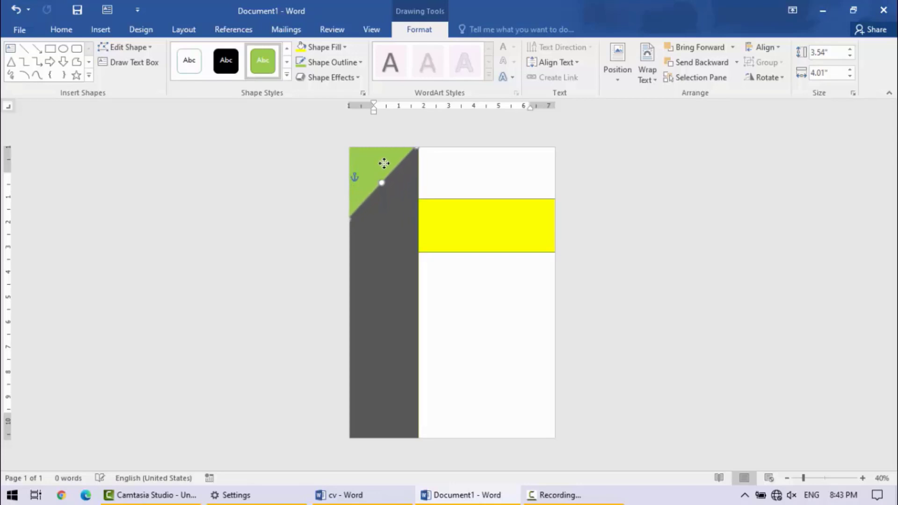
- Fill the corner triangle with standard yellow and deselect it
{"action": "left_click", "coordinate": [343, 49]}
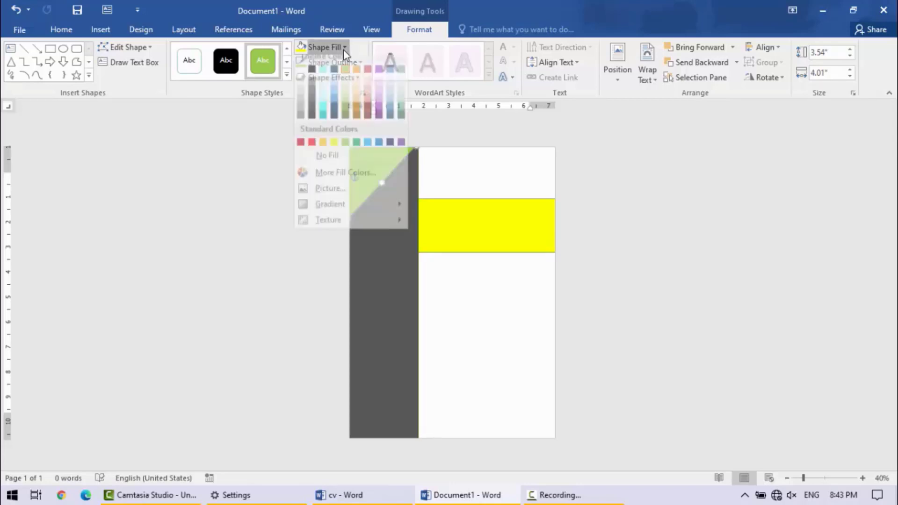
{"action": "left_click", "coordinate": [335, 149]}
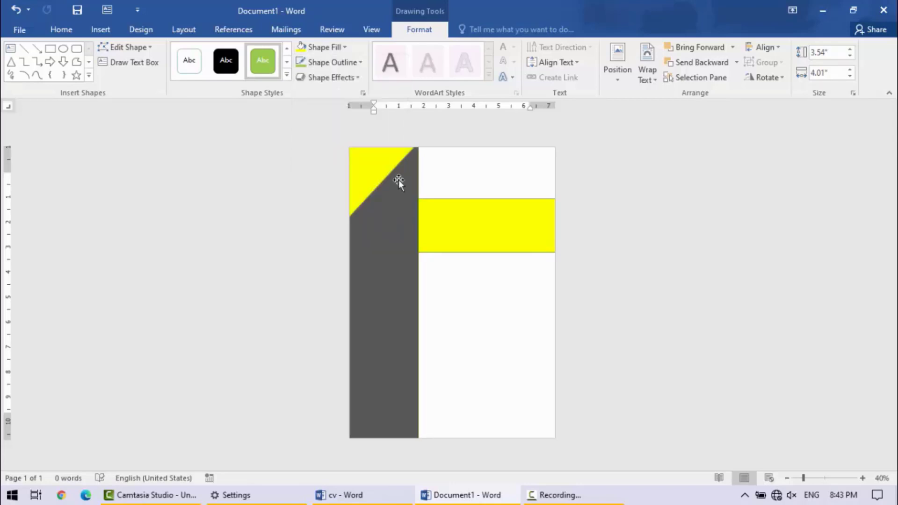
{"action": "double_click", "coordinate": [476, 307]}
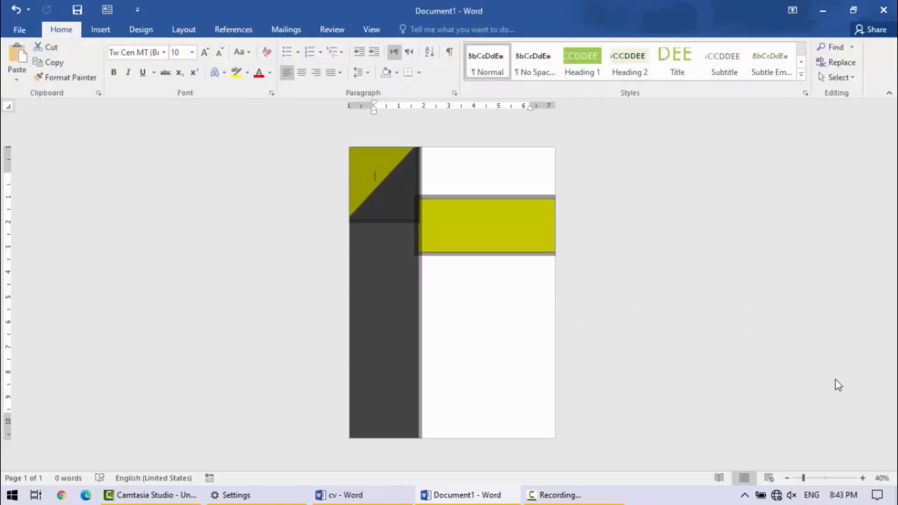
- Add the person's full name as centered text inside the yellow banner, following the cv reference and using the Afrikaans input language
{"action": "left_click", "coordinate": [333, 494]}
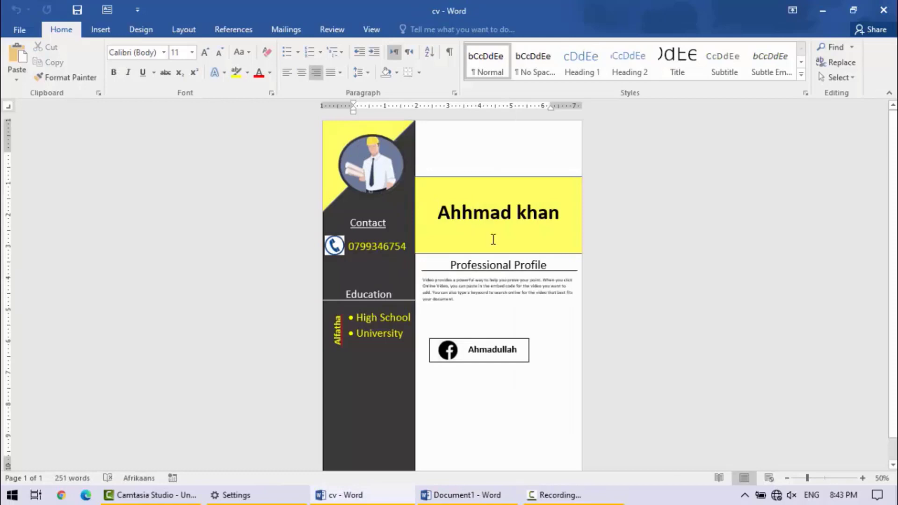
{"action": "left_click", "coordinate": [822, 12]}
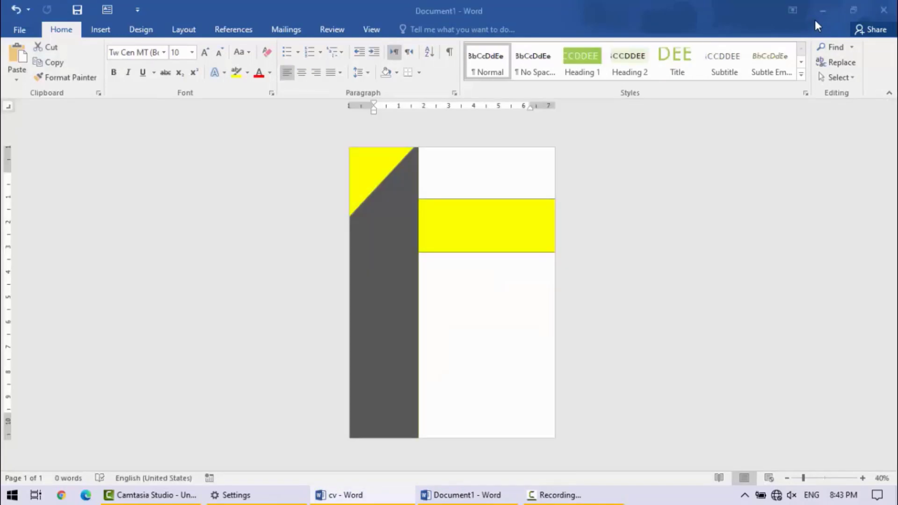
{"action": "left_click", "coordinate": [477, 225]}
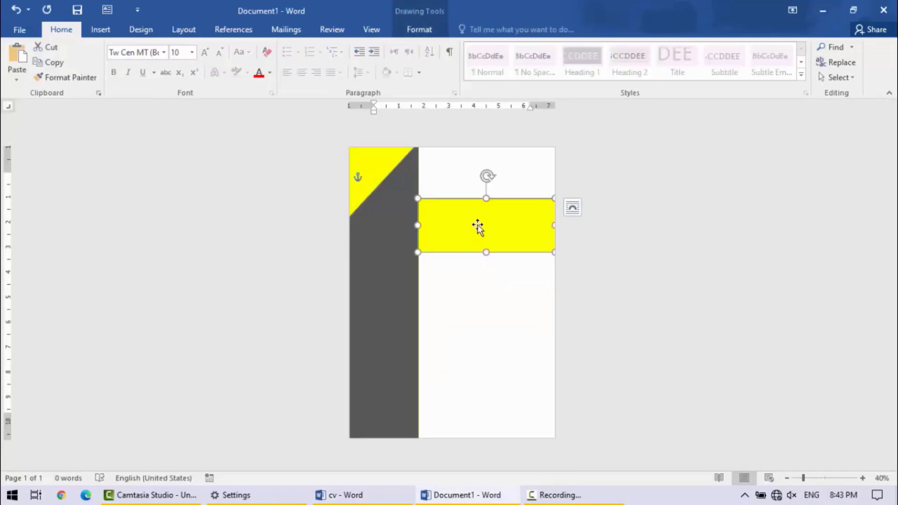
{"action": "right_click", "coordinate": [477, 226]}
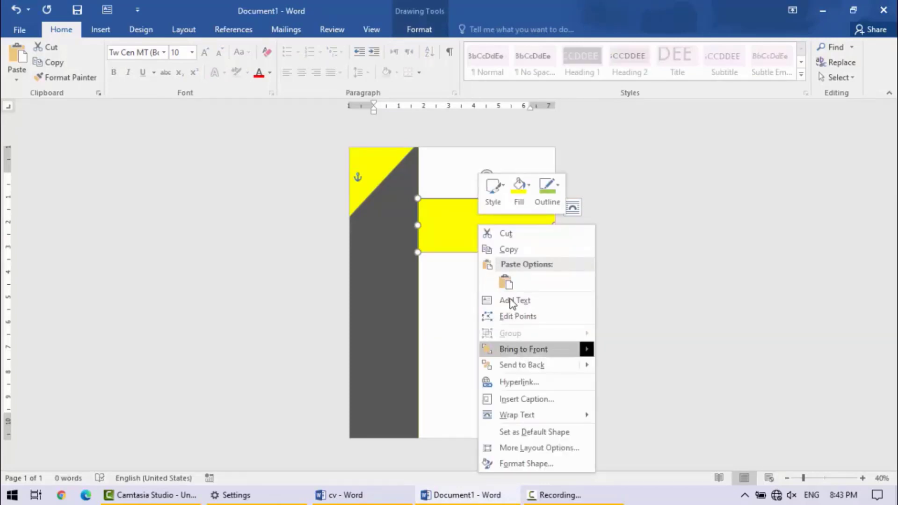
{"action": "left_click", "coordinate": [511, 300]}
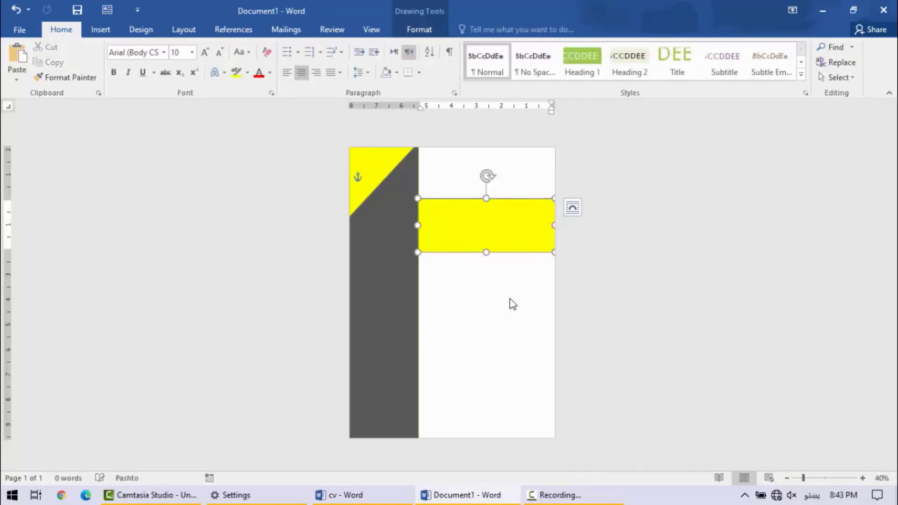
{"action": "key", "text": "ctrl+r"}
{"action": "key", "text": "alt+shift"}
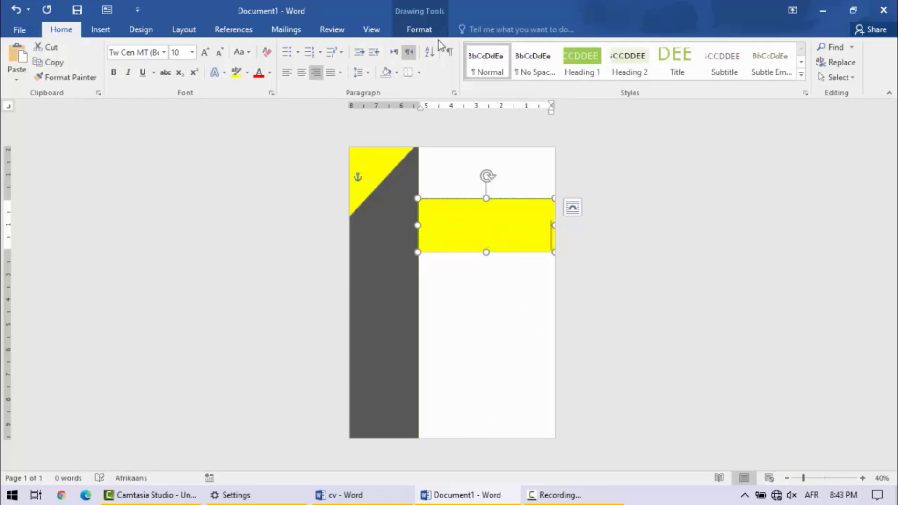
{"action": "left_click", "coordinate": [302, 73]}
{"action": "left_click", "coordinate": [418, 196]}
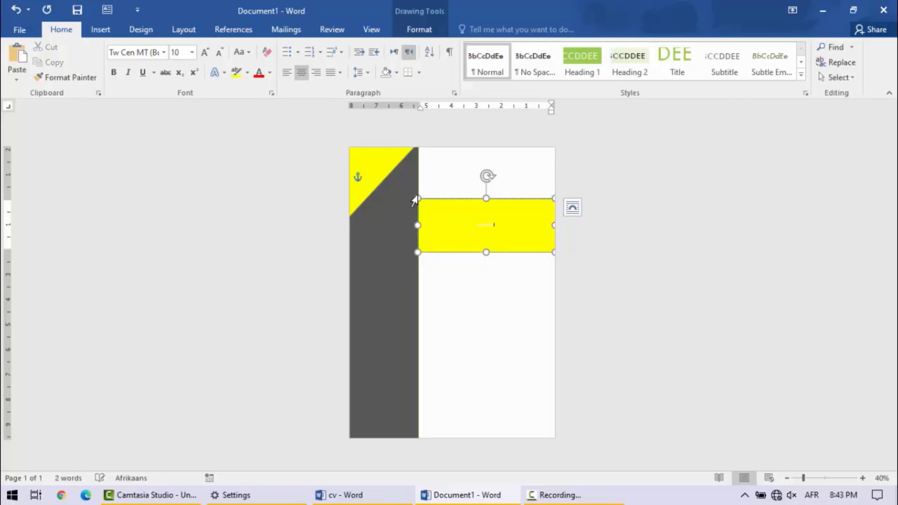
- Enlarge the name text in the yellow banner to font size 72
{"action": "key", "text": "ctrl+a"}
{"action": "left_click", "coordinate": [204, 53]}
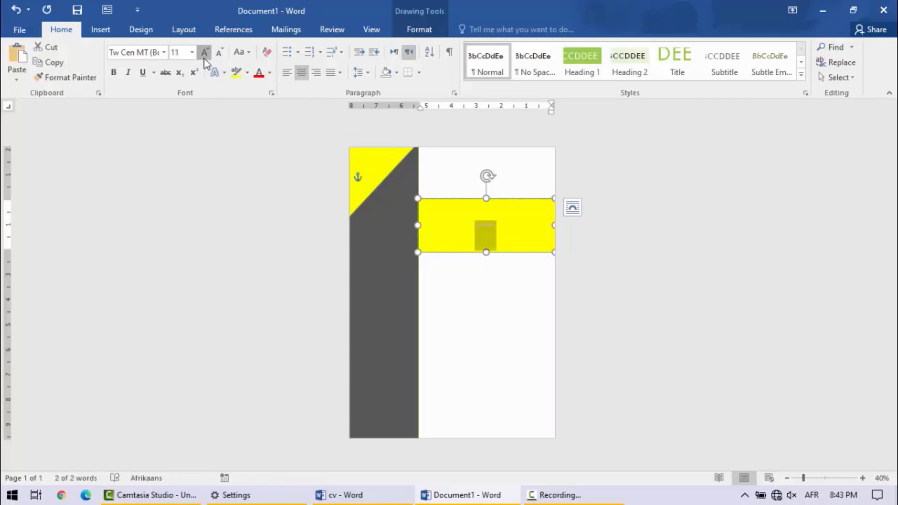
{"action": "left_click", "coordinate": [205, 52]}
{"action": "left_click", "coordinate": [205, 52]}
{"action": "left_click", "coordinate": [204, 52]}
{"action": "left_click", "coordinate": [204, 52]}
{"action": "left_click", "coordinate": [204, 52]}
{"action": "left_click", "coordinate": [204, 53]}
{"action": "left_click", "coordinate": [205, 53]}
{"action": "left_click", "coordinate": [205, 52]}
{"action": "left_click", "coordinate": [204, 53]}
{"action": "left_click", "coordinate": [205, 52]}
{"action": "left_click", "coordinate": [204, 53]}
{"action": "left_click", "coordinate": [204, 52]}
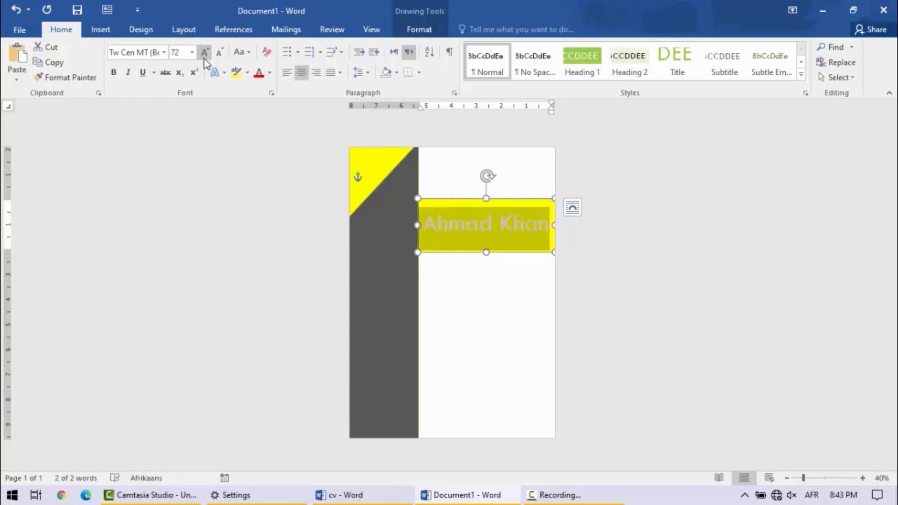
- Reduce the name text in the yellow banner to font size 28 and set its font color to Automatic
{"action": "left_click", "coordinate": [220, 54]}
{"action": "left_click", "coordinate": [220, 54]}
{"action": "left_click", "coordinate": [220, 53]}
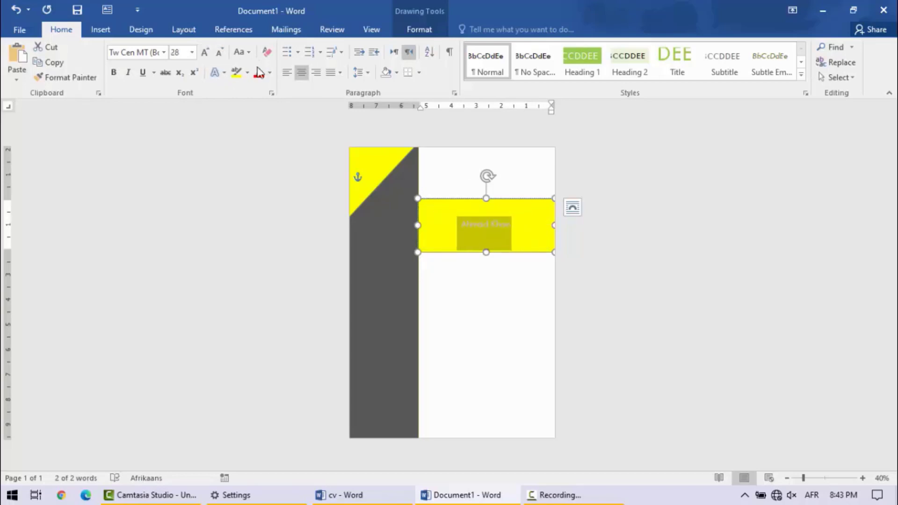
{"action": "left_click", "coordinate": [271, 79]}
{"action": "left_click", "coordinate": [260, 92]}
{"action": "left_click", "coordinate": [506, 231]}
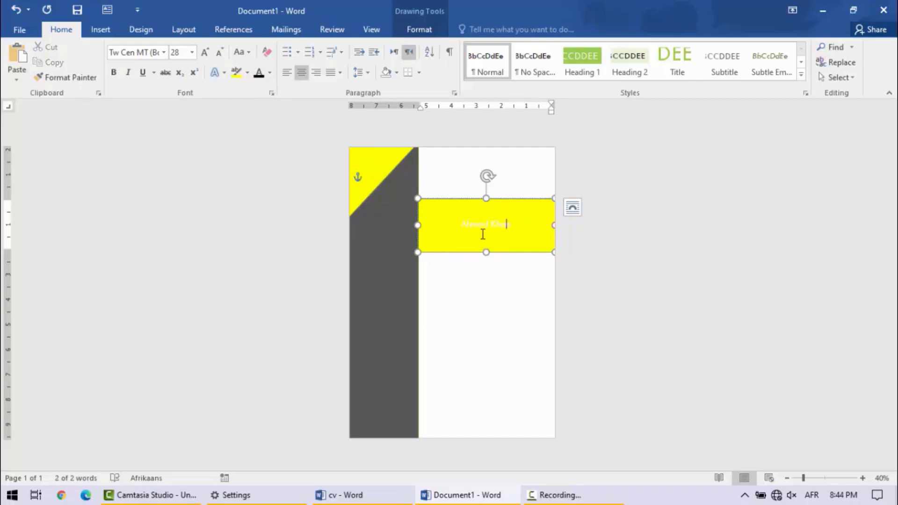
- Select the whole name in the yellow banner, try bold formatting on it and deselect the banner
{"action": "triple_click", "coordinate": [483, 234]}
{"action": "left_click", "coordinate": [490, 227]}
{"action": "triple_click", "coordinate": [478, 235]}
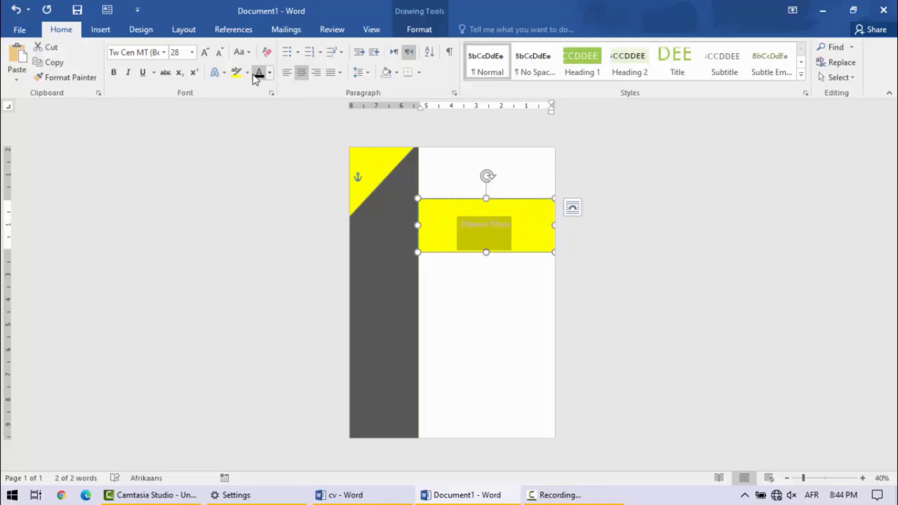
{"action": "double_click", "coordinate": [113, 74]}
{"action": "left_click", "coordinate": [488, 318]}
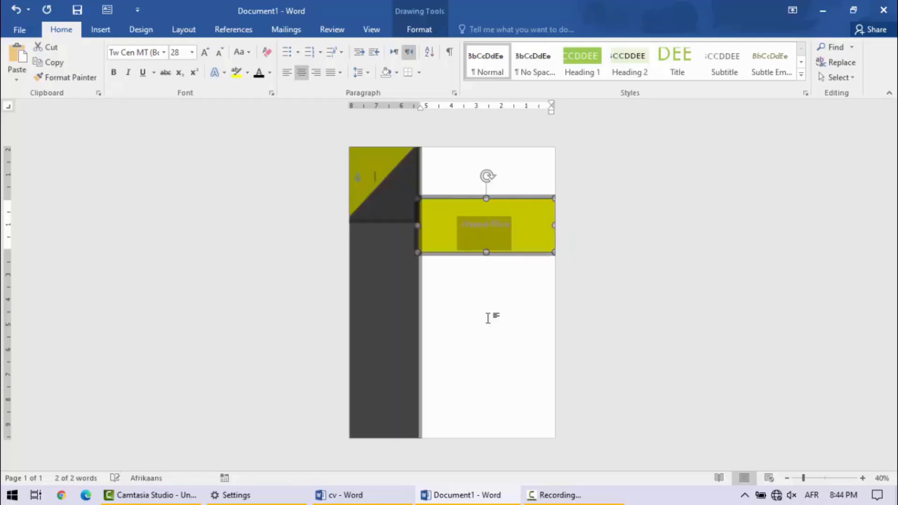
{"action": "double_click", "coordinate": [488, 340]}
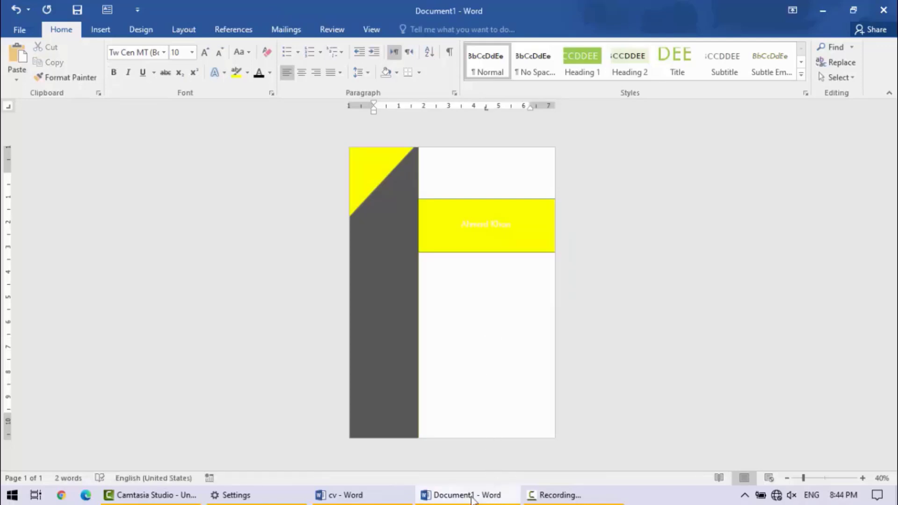
- Check the cv reference document and retype the full name in the yellow banner with the surname in lowercase
{"action": "left_click", "coordinate": [397, 497]}
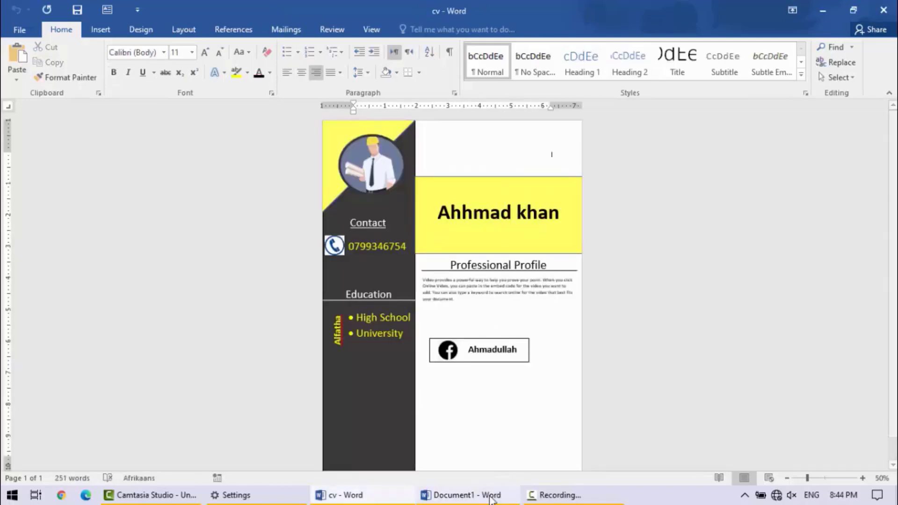
{"action": "left_click", "coordinate": [491, 497]}
{"action": "left_click", "coordinate": [477, 226]}
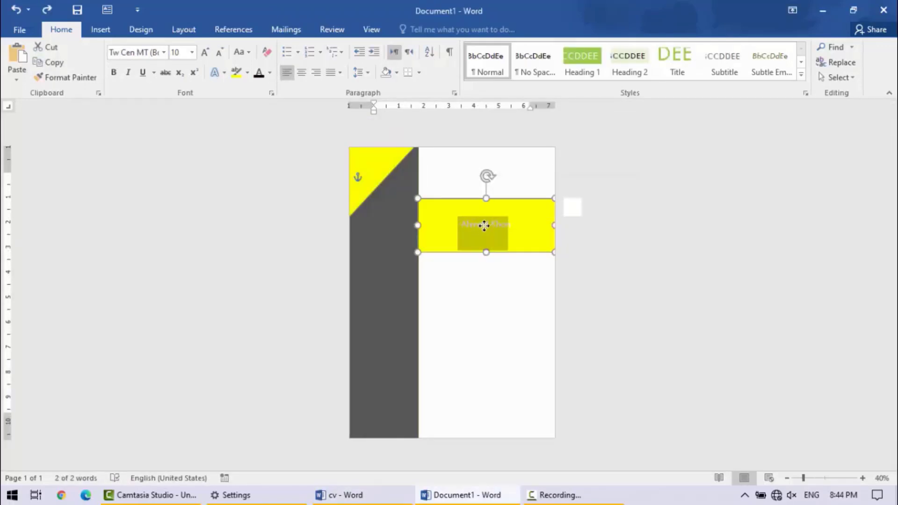
{"action": "double_click", "coordinate": [484, 226]}
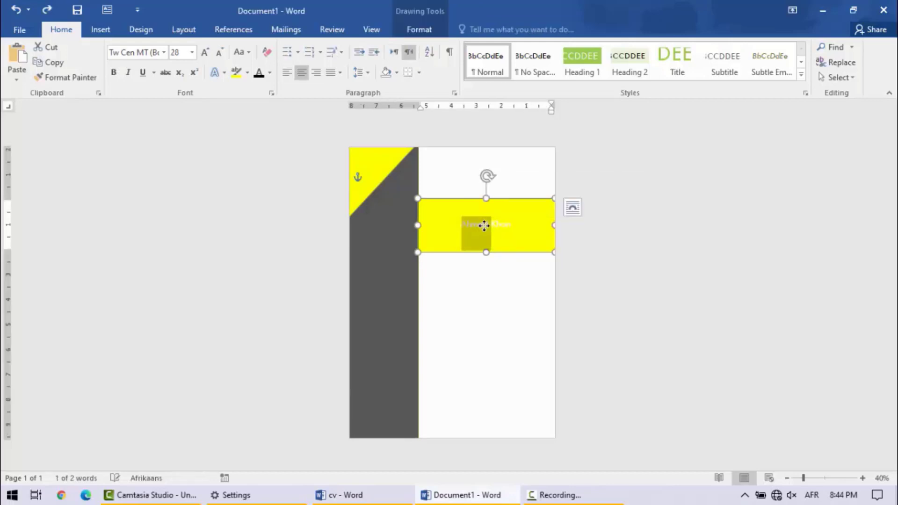
{"action": "key", "text": "ctrl+a"}
{"action": "key", "text": "BackSpace"}
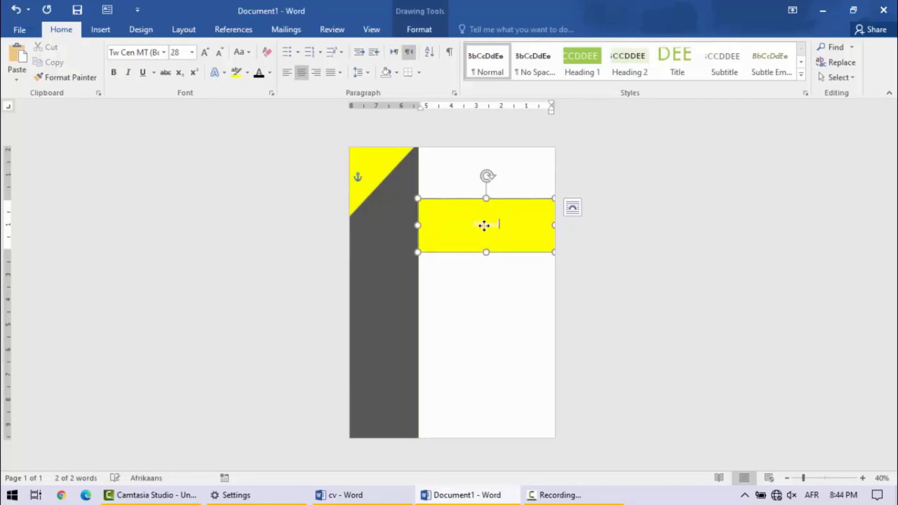
{"action": "key", "text": "ctrl+a"}
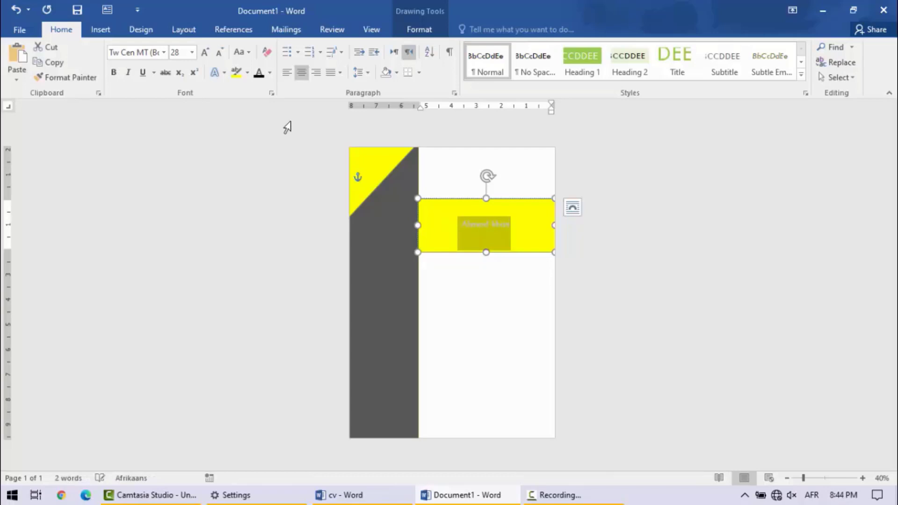
- Format the banner name in bold black at font size 48 and compare it with the cv reference
{"action": "left_click", "coordinate": [270, 73]}
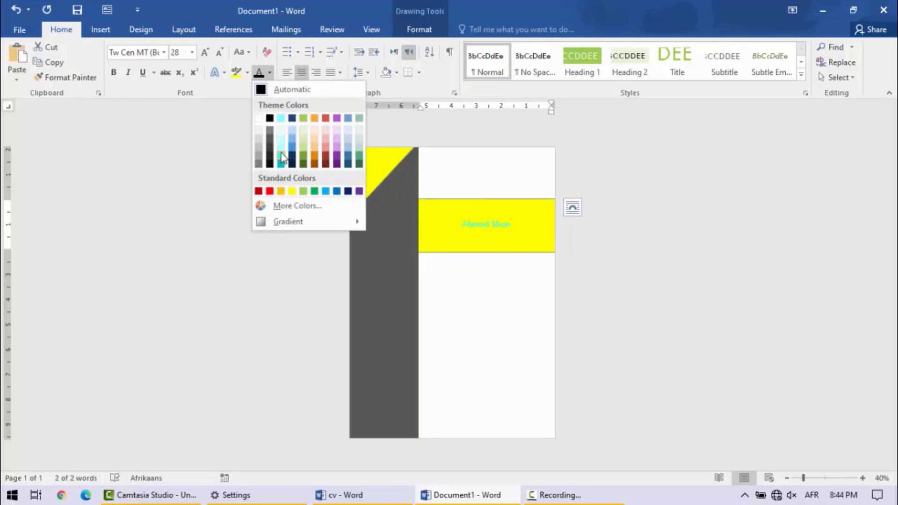
{"action": "left_click", "coordinate": [272, 119]}
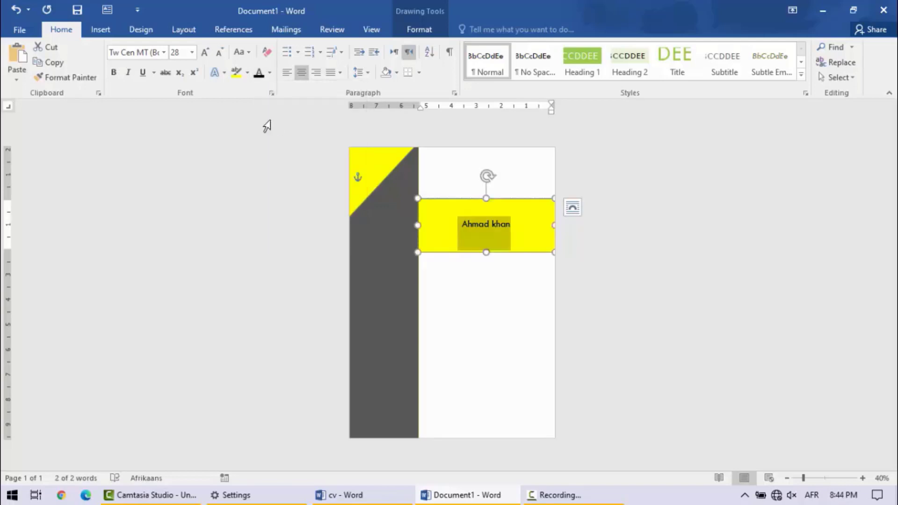
{"action": "left_click", "coordinate": [113, 73]}
{"action": "left_click", "coordinate": [180, 53]}
{"action": "type", "text": "72"}
{"action": "key", "text": "Return"}
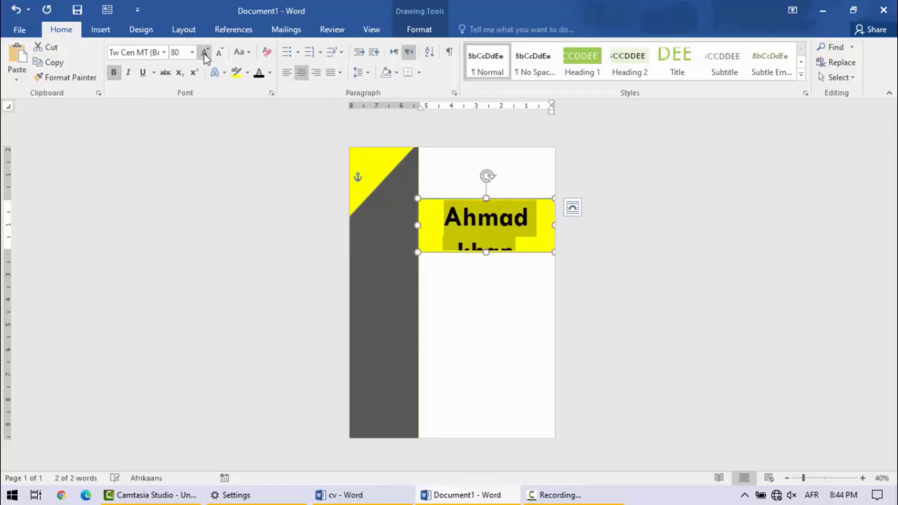
{"action": "left_click", "coordinate": [220, 54]}
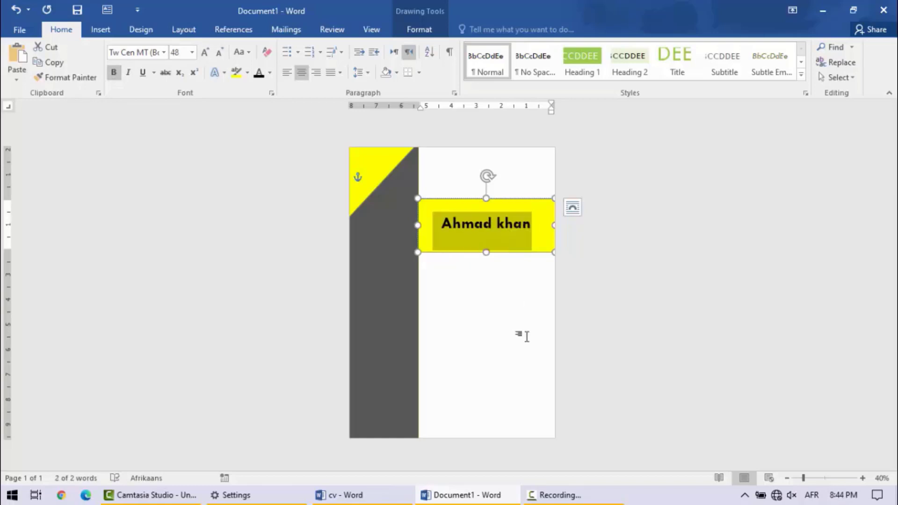
{"action": "left_click", "coordinate": [529, 295]}
{"action": "left_click", "coordinate": [373, 496]}
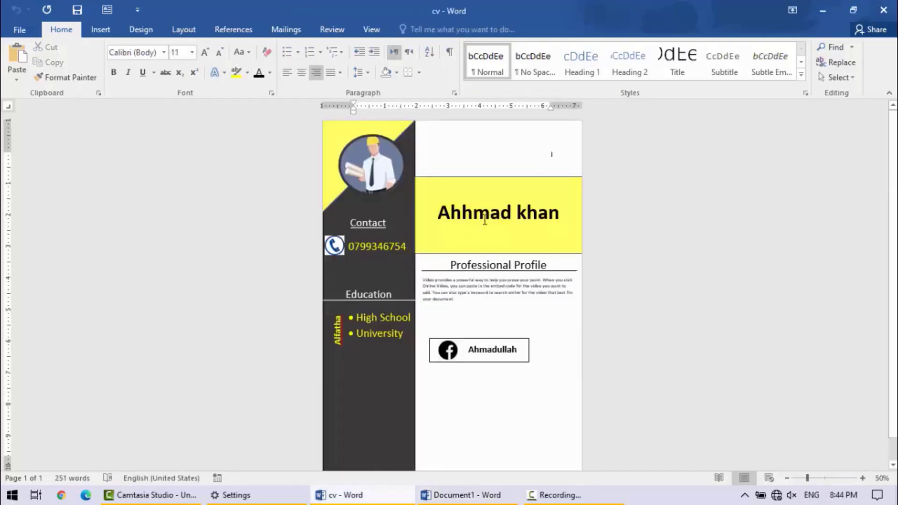
{"action": "left_click", "coordinate": [823, 10]}
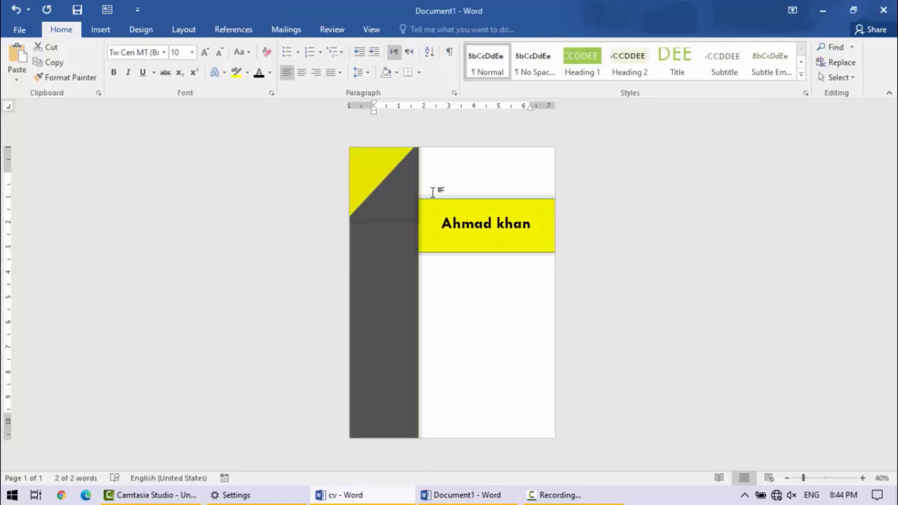
- Insert the picture "images" from the Desktop folder at the current cursor position
{"action": "left_click", "coordinate": [101, 30]}
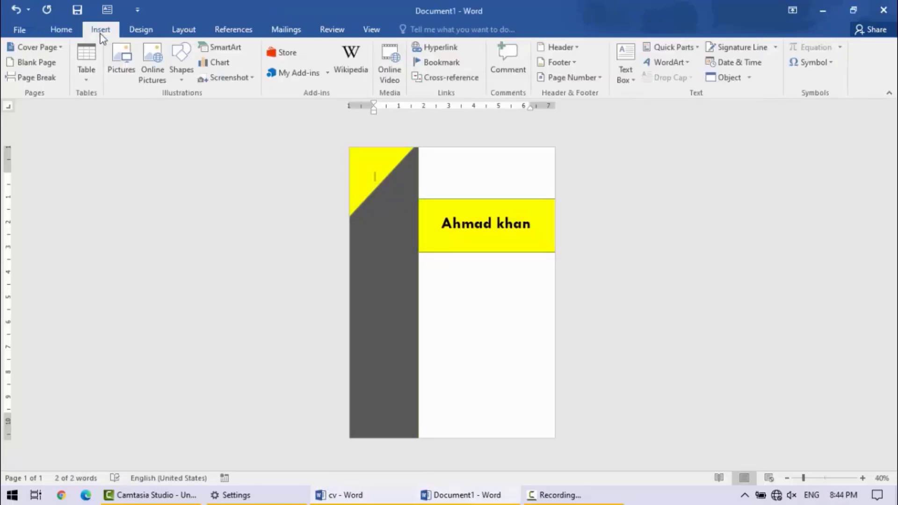
{"action": "left_click", "coordinate": [128, 74]}
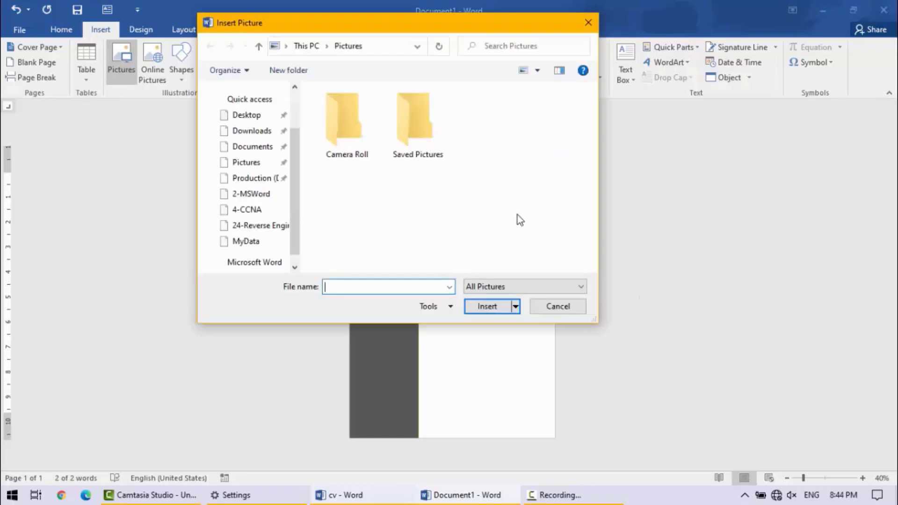
{"action": "left_click", "coordinate": [245, 128]}
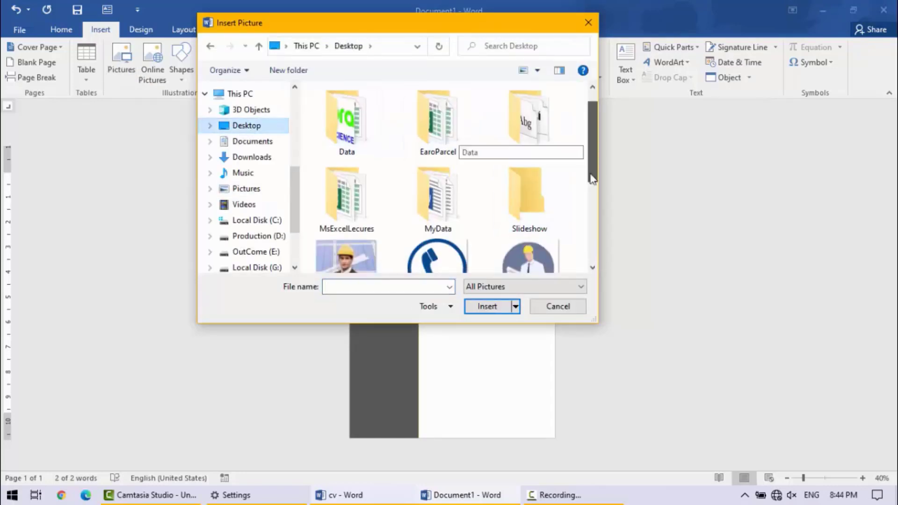
{"action": "scroll", "coordinate": [591, 186], "scroll_direction": "down", "scroll_amount": 3}
{"action": "left_click", "coordinate": [425, 246]}
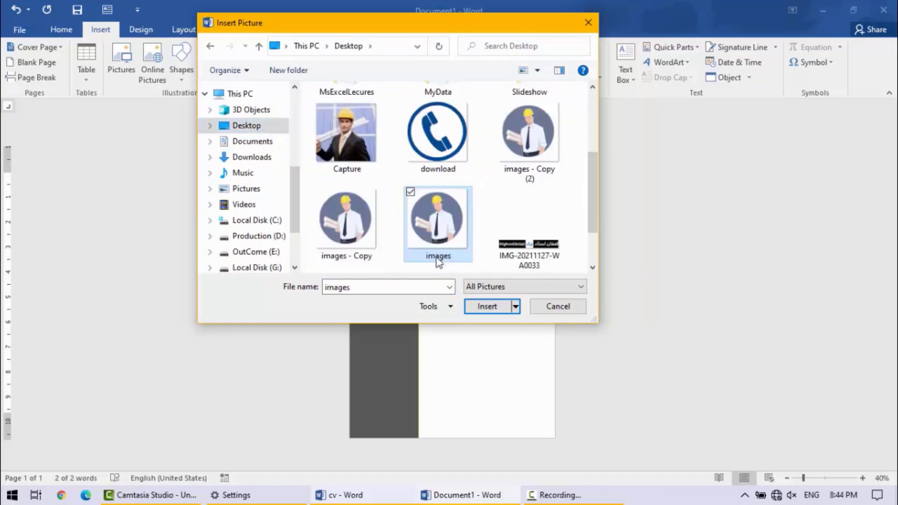
{"action": "left_click", "coordinate": [482, 306]}
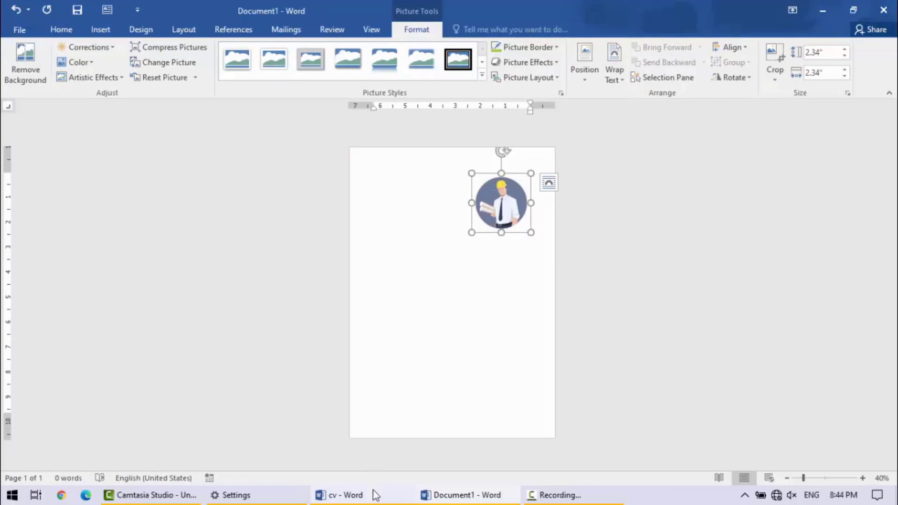
- Check the cv reference and undo the picture insertion in the new document
{"action": "left_click", "coordinate": [344, 495]}
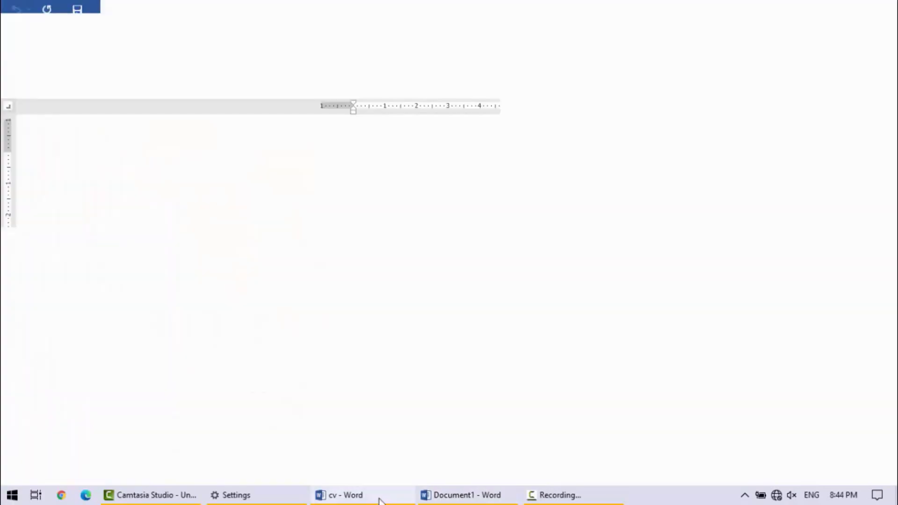
{"action": "left_click", "coordinate": [449, 496]}
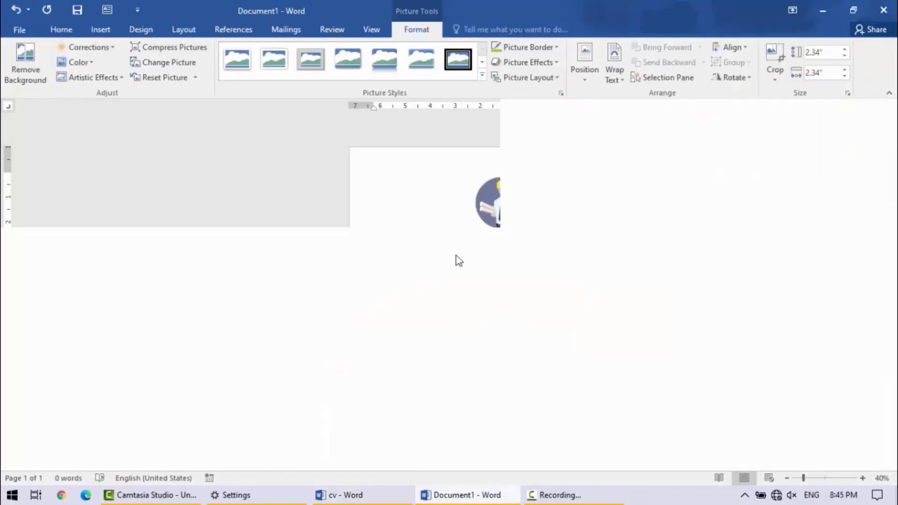
{"action": "key", "text": "ctrl+z"}
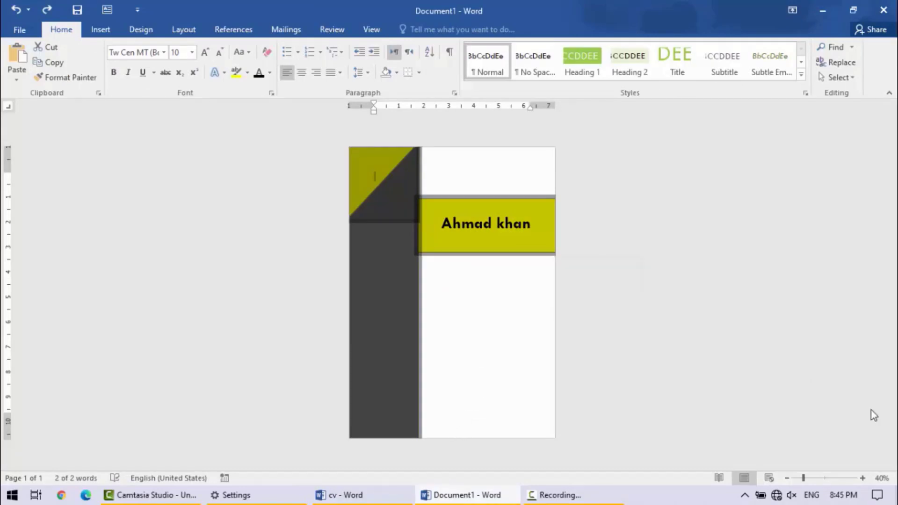
- Insert the Desktop picture "images - Copy (2)" in the blank area below the yellow banner
{"action": "left_click", "coordinate": [865, 478]}
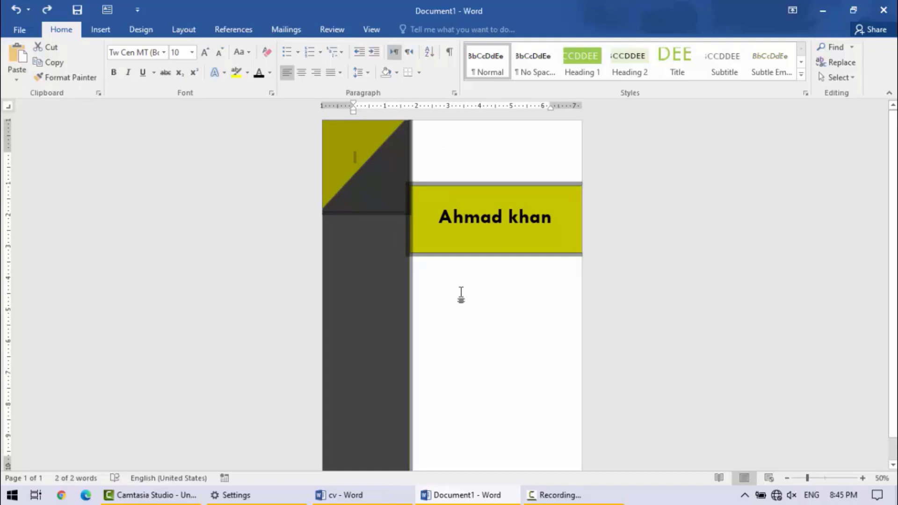
{"action": "left_click", "coordinate": [466, 314]}
{"action": "left_click", "coordinate": [101, 30]}
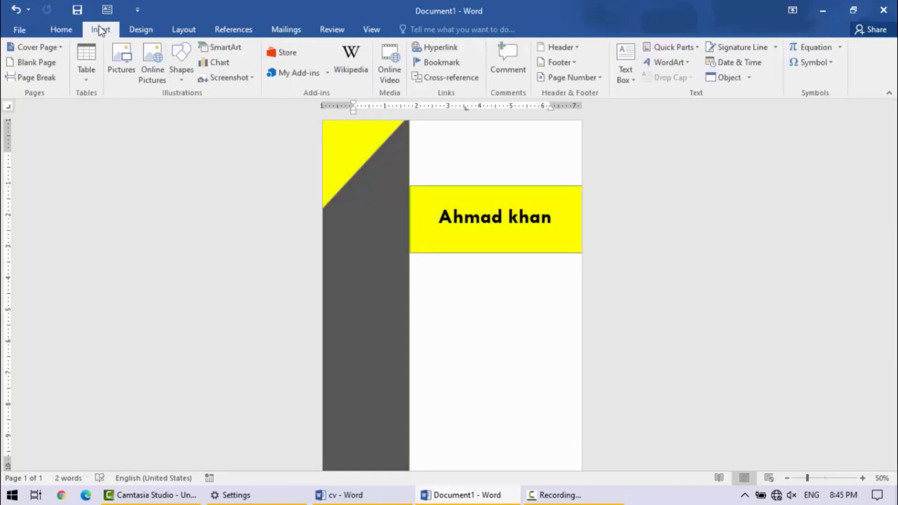
{"action": "left_click", "coordinate": [125, 55]}
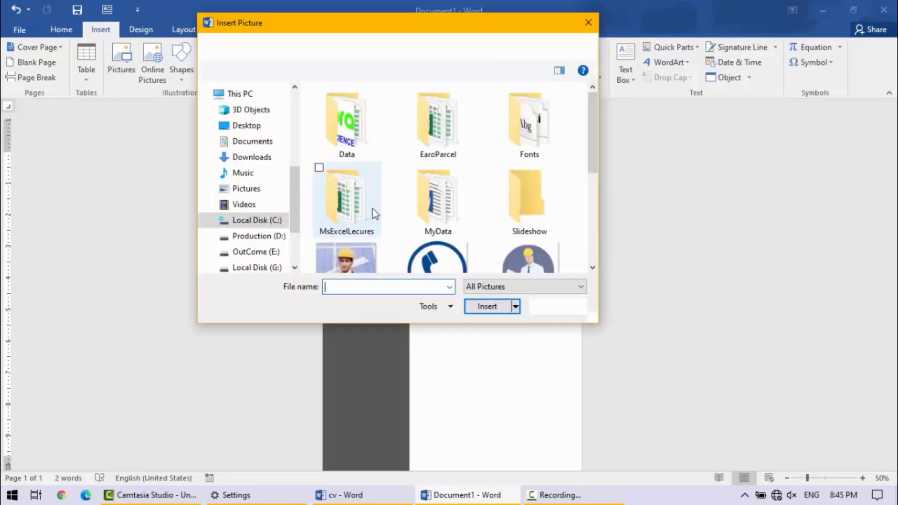
{"action": "left_click", "coordinate": [445, 262]}
{"action": "scroll", "coordinate": [357, 251], "scroll_direction": "down", "scroll_amount": 1}
{"action": "left_click", "coordinate": [529, 225]}
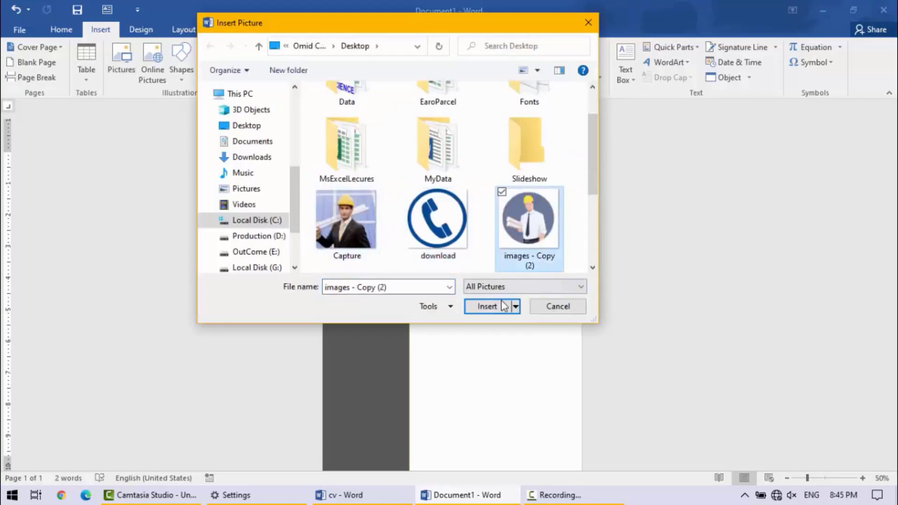
{"action": "left_click", "coordinate": [487, 307]}
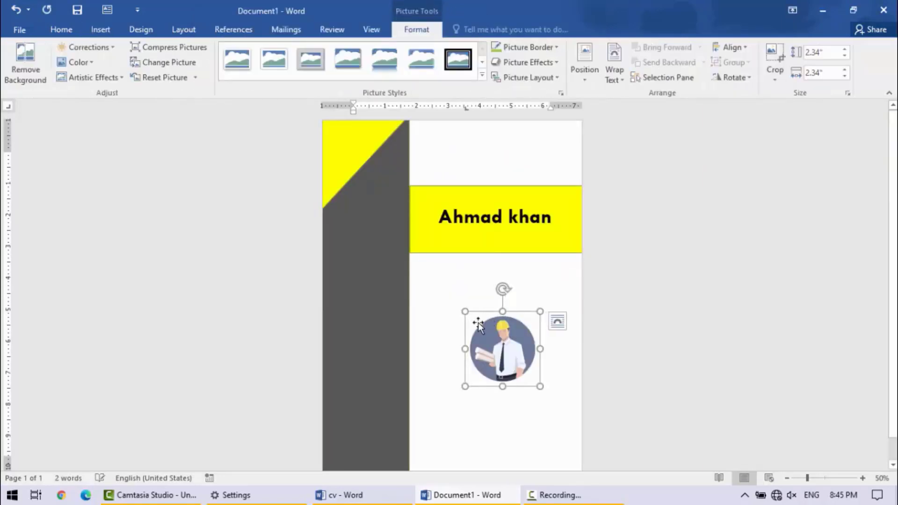
- Set the picture's text wrapping to In Front of Text and place it over the yellow corner triangle atop the sidebar
{"action": "left_click_drag", "start_coordinate": [522, 346], "coordinate": [411, 306]}
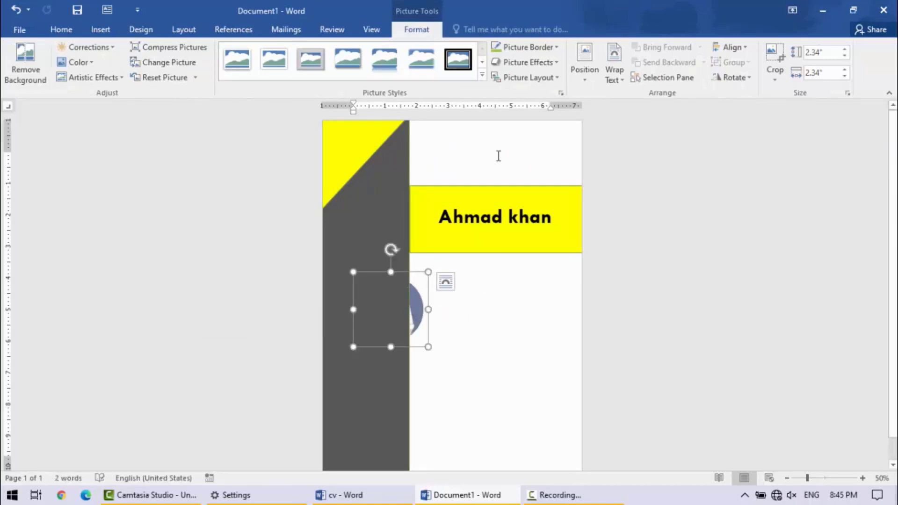
{"action": "left_click", "coordinate": [621, 77]}
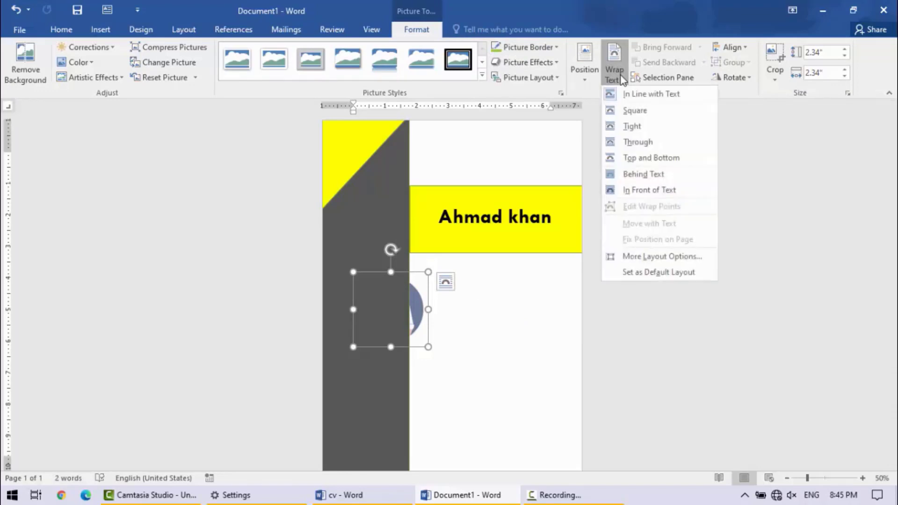
{"action": "left_click", "coordinate": [647, 190]}
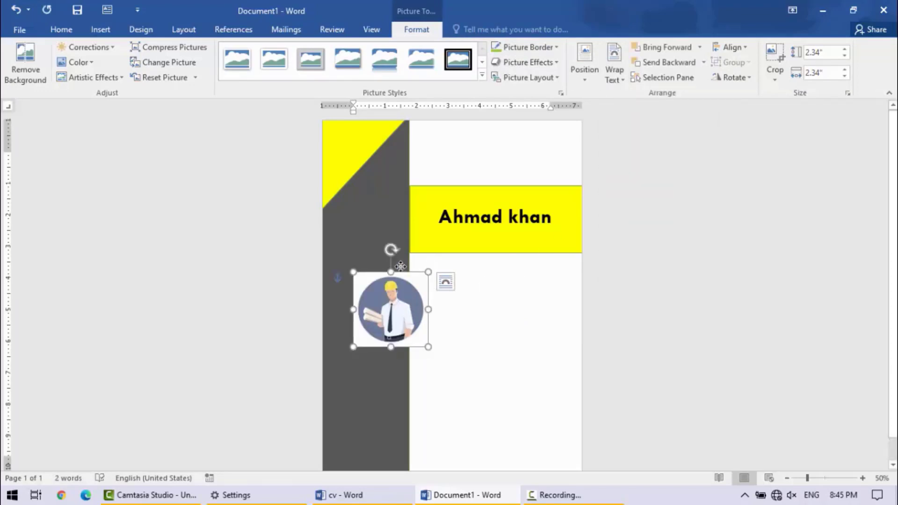
{"action": "left_click_drag", "start_coordinate": [401, 297], "coordinate": [389, 168]}
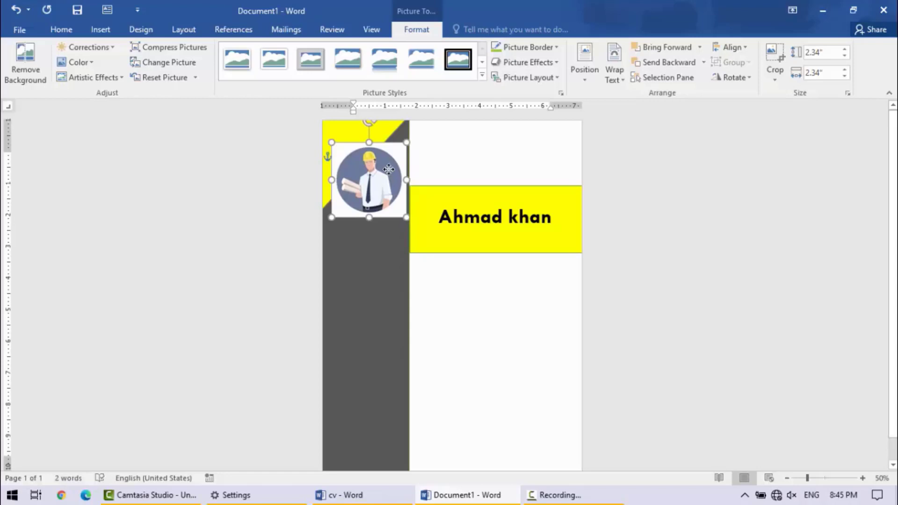
- Apply the round metal-framed picture style to the portrait and set its border weight to 2¼ pt
{"action": "left_click", "coordinate": [482, 76]}
{"action": "left_click", "coordinate": [457, 172]}
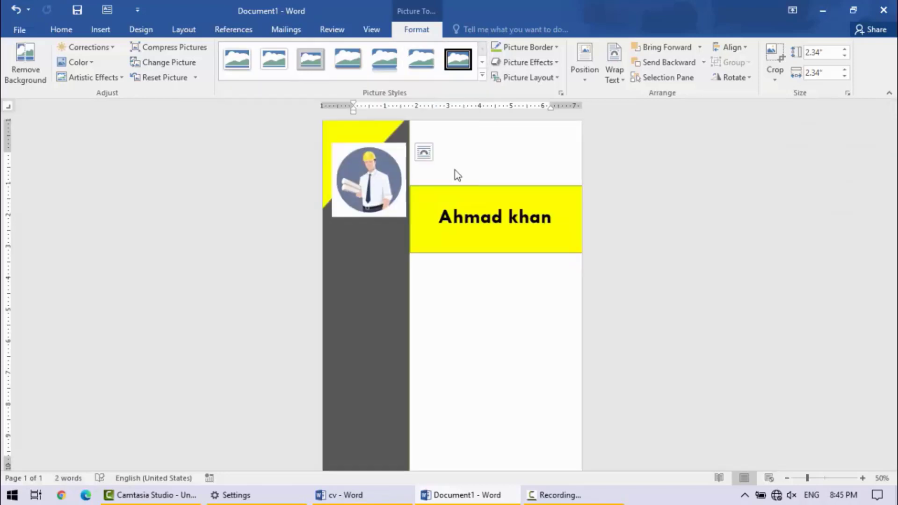
{"action": "left_click", "coordinate": [556, 62]}
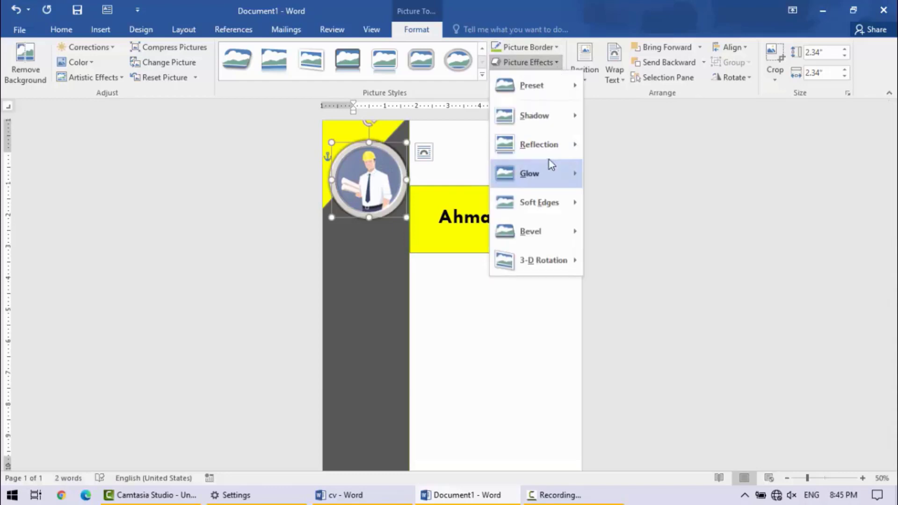
{"action": "left_click", "coordinate": [560, 57]}
{"action": "left_click", "coordinate": [560, 51]}
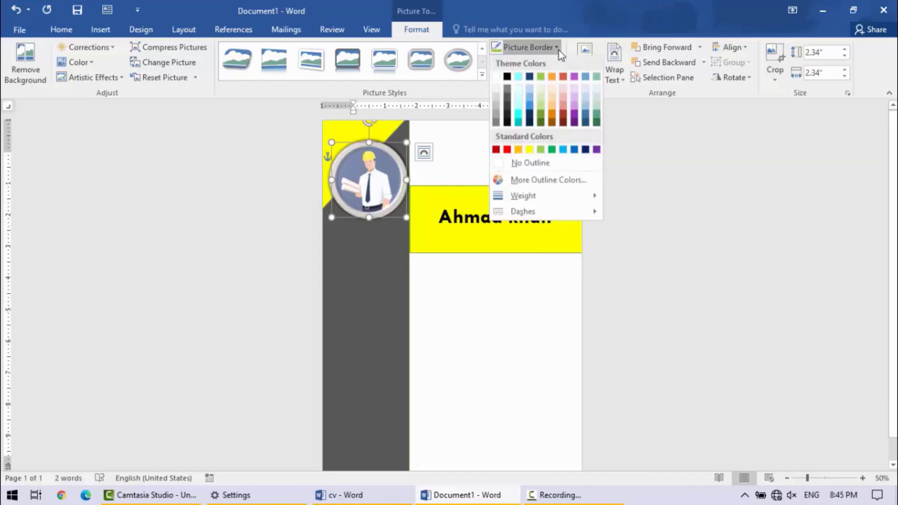
{"action": "left_click", "coordinate": [560, 51]}
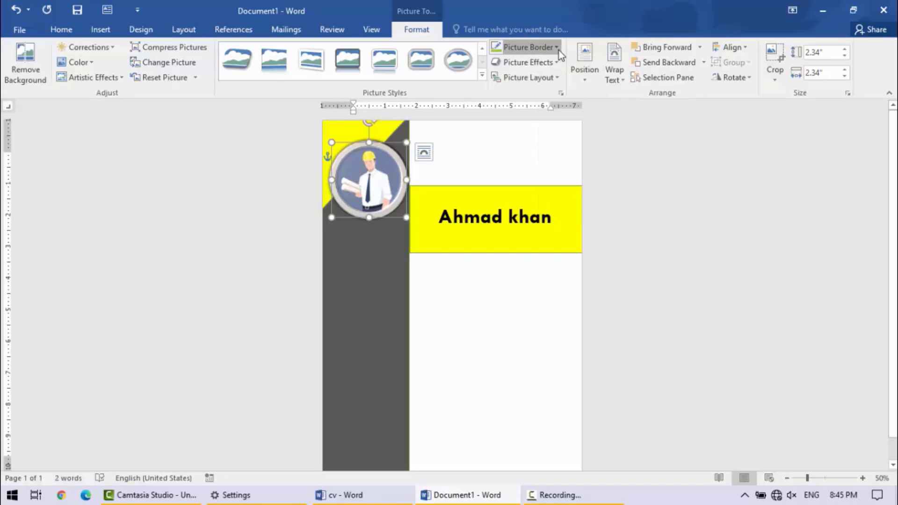
{"action": "left_click", "coordinate": [560, 51]}
{"action": "mouse_move", "coordinate": [553, 199]}
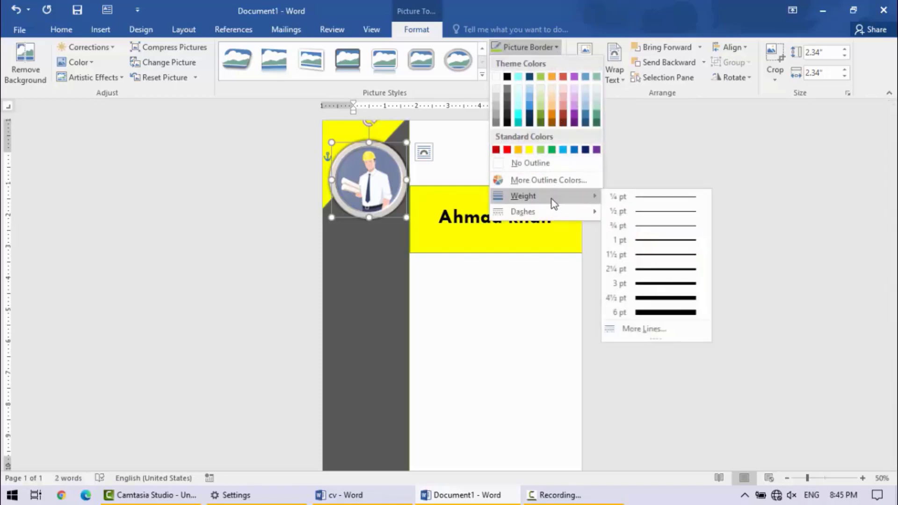
{"action": "left_click", "coordinate": [666, 276]}
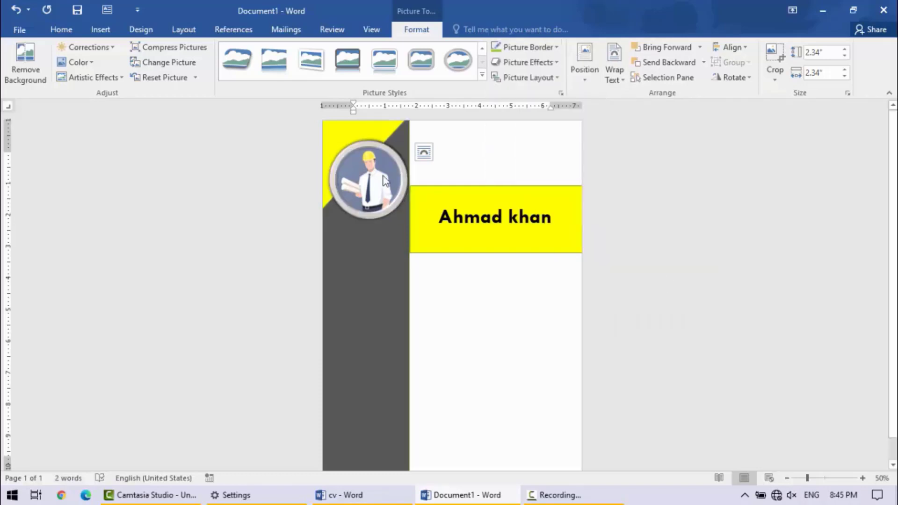
- Shrink the portrait to about 1.71" square and place it over the diagonal edge of the yellow corner triangle
{"action": "left_click_drag", "start_coordinate": [384, 156], "coordinate": [380, 143]}
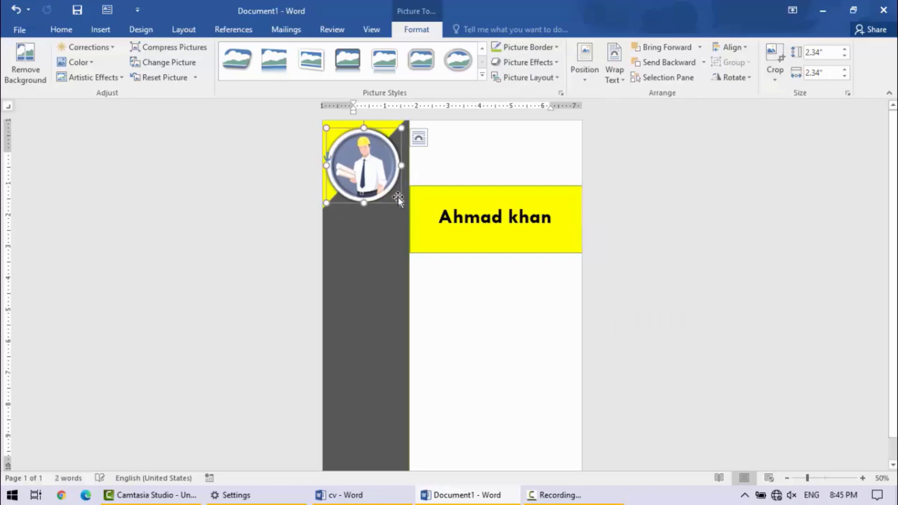
{"action": "left_click_drag", "start_coordinate": [398, 200], "coordinate": [382, 183]}
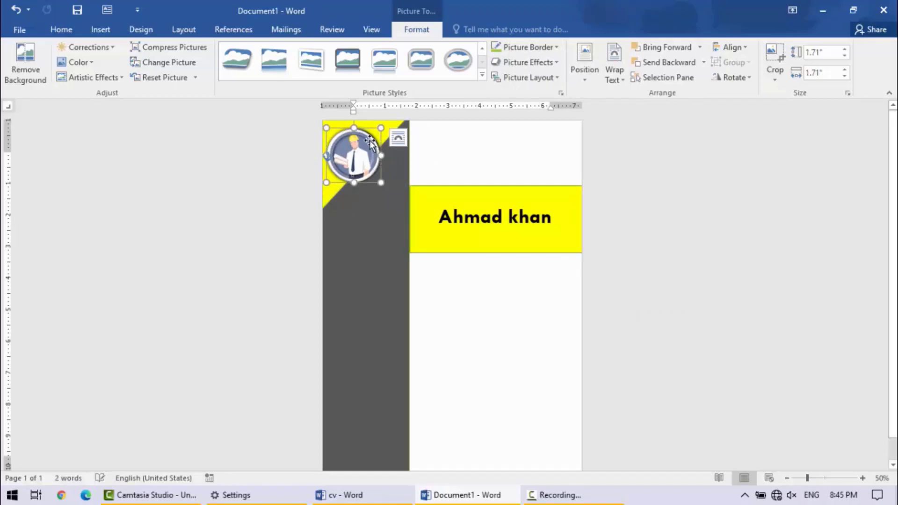
{"action": "left_click_drag", "start_coordinate": [371, 143], "coordinate": [387, 161]}
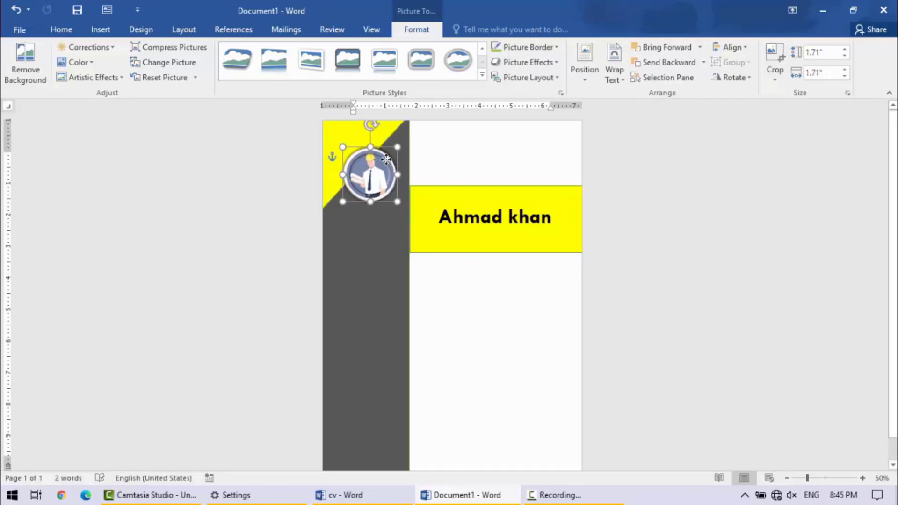
{"action": "double_click", "coordinate": [507, 314]}
- Check the cv reference document and set the portrait's border color to black in the new document
{"action": "left_click", "coordinate": [355, 495]}
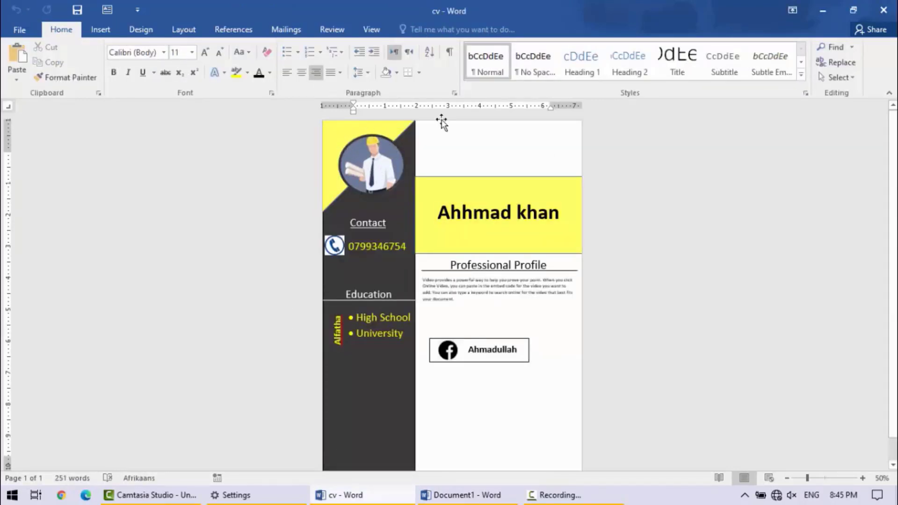
{"action": "left_click", "coordinate": [816, 8]}
{"action": "left_click", "coordinate": [370, 154]}
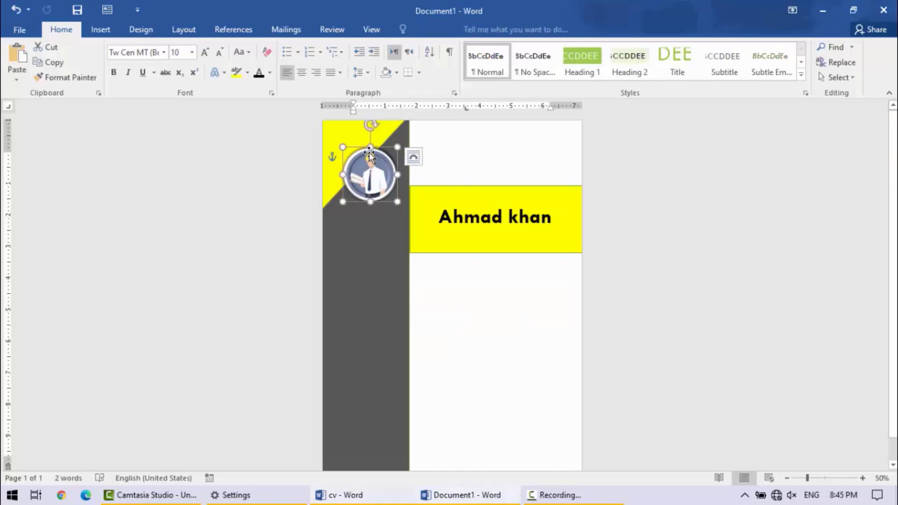
{"action": "left_click", "coordinate": [430, 37]}
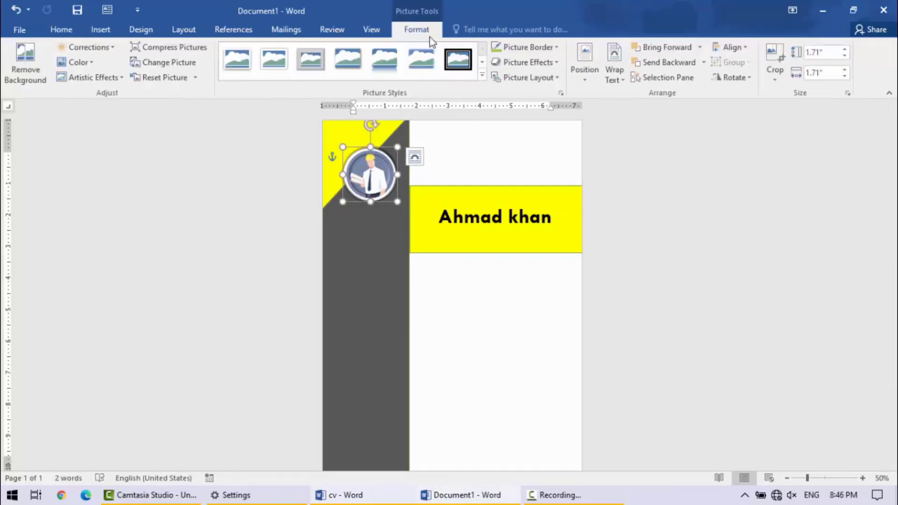
{"action": "left_click", "coordinate": [554, 46]}
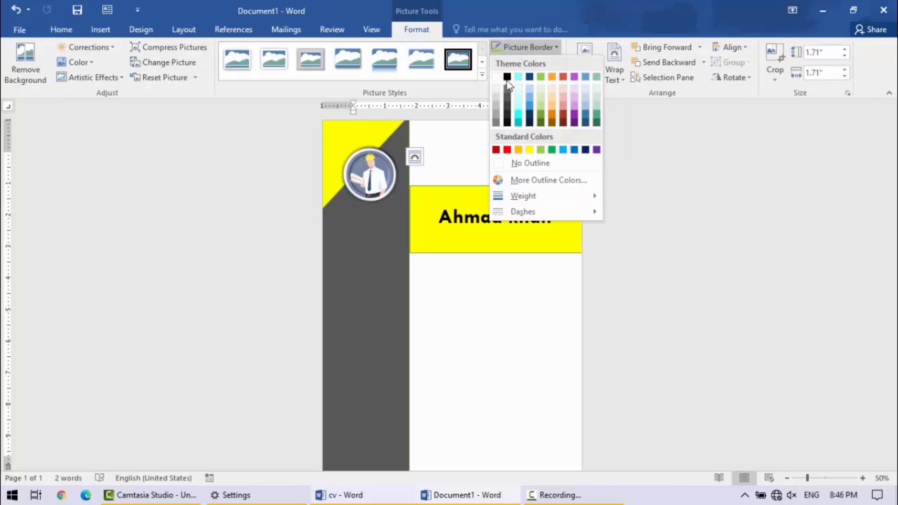
{"action": "left_click", "coordinate": [507, 78]}
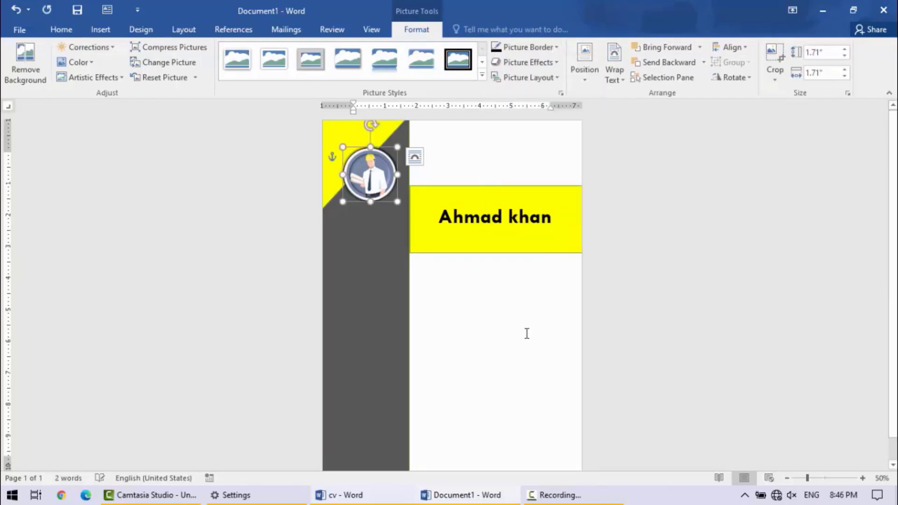
- Compare the portrait with the cv reference again and enlarge it to about 1.81" square
{"action": "left_click", "coordinate": [390, 495]}
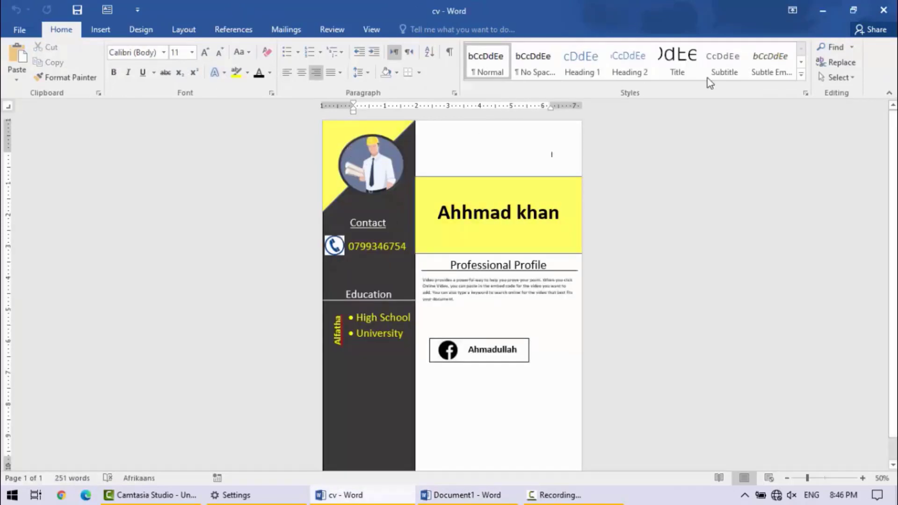
{"action": "left_click", "coordinate": [820, 11]}
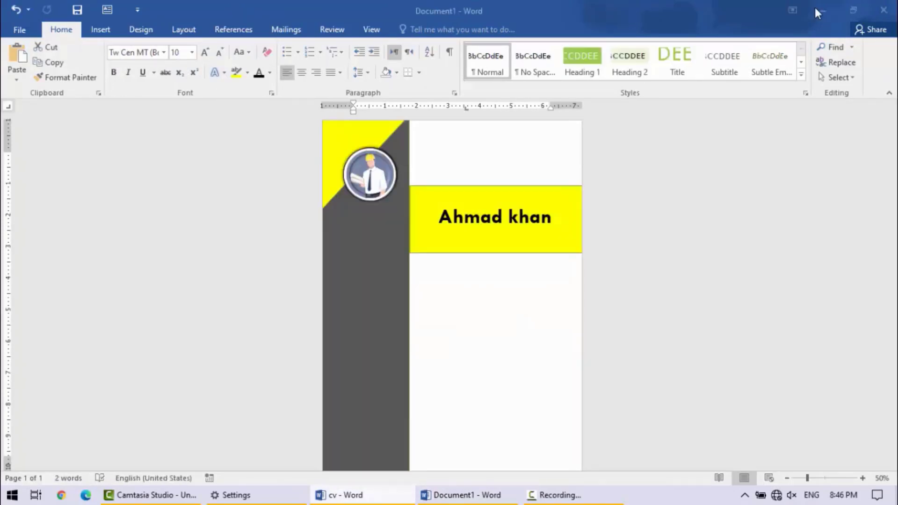
{"action": "left_click", "coordinate": [386, 160]}
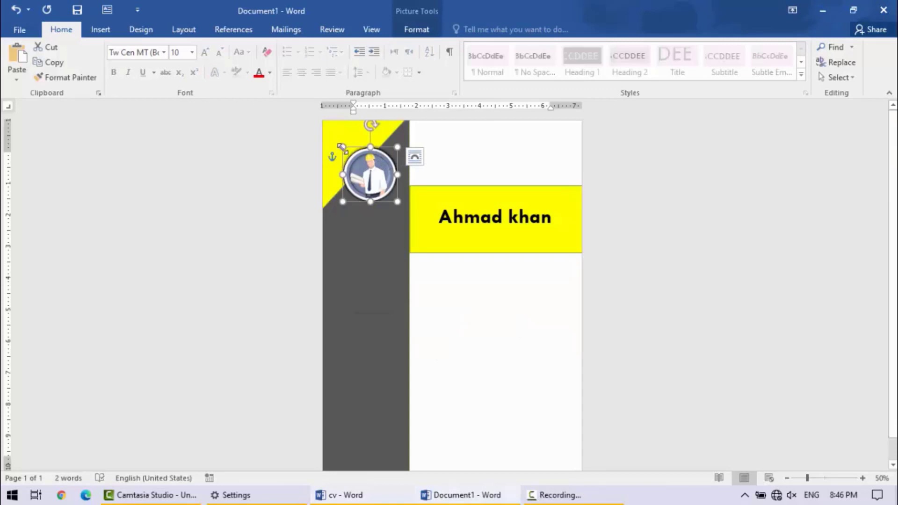
{"action": "left_click_drag", "start_coordinate": [342, 147], "coordinate": [340, 144]}
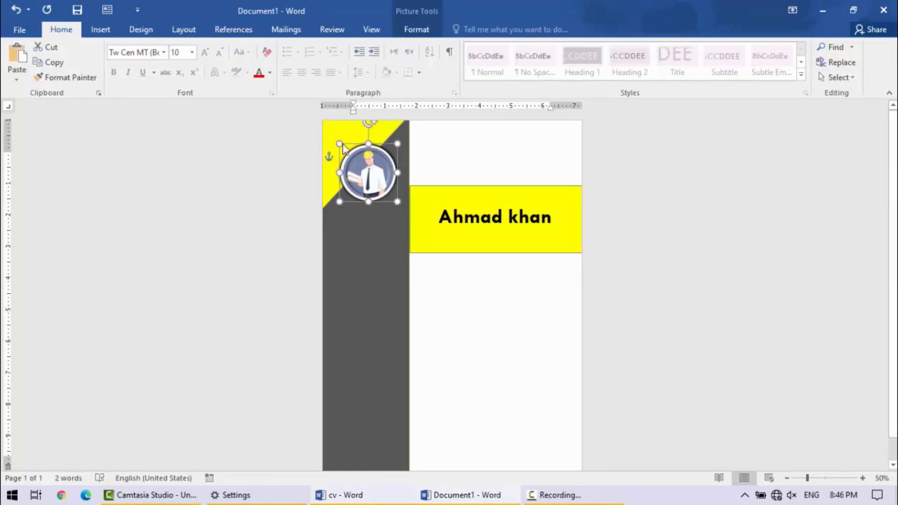
- Set the portrait's border weight to 3 pt and deselect the picture
{"action": "left_click", "coordinate": [429, 30]}
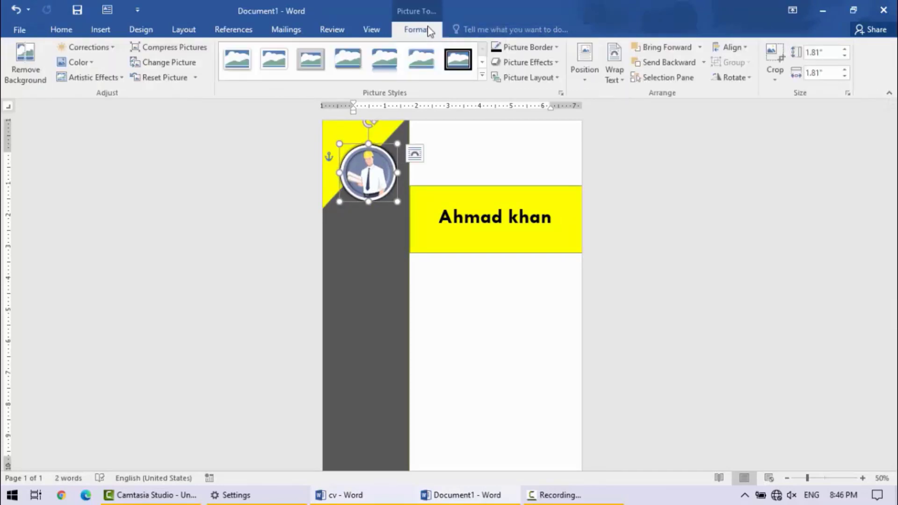
{"action": "left_click", "coordinate": [558, 47]}
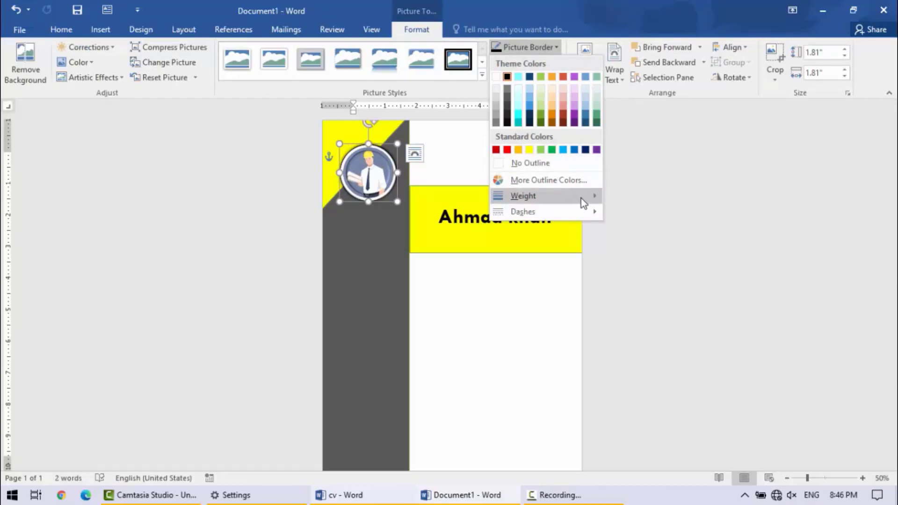
{"action": "mouse_move", "coordinate": [582, 198]}
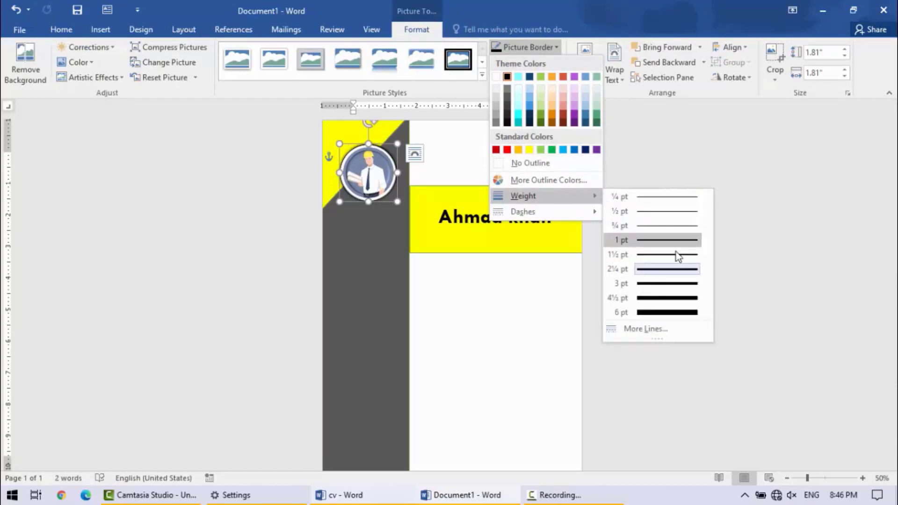
{"action": "left_click", "coordinate": [672, 283]}
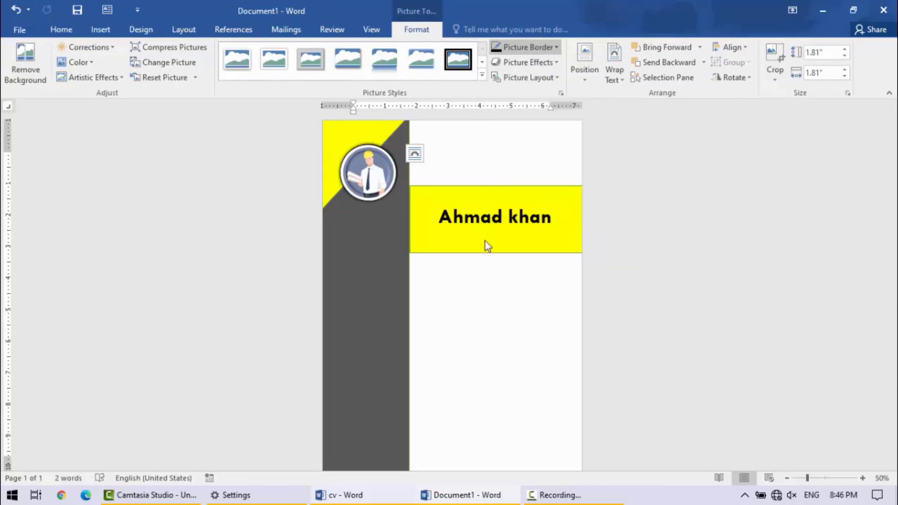
{"action": "left_click", "coordinate": [535, 373]}
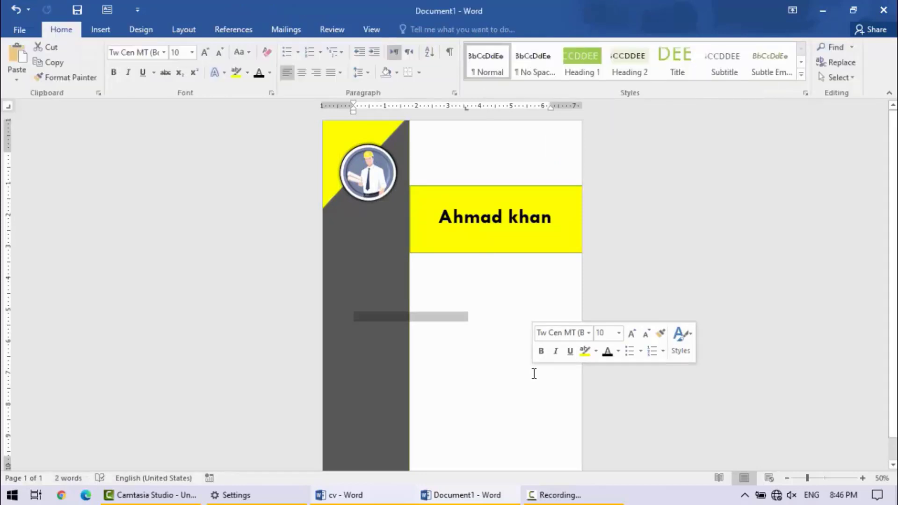
- Check the cv reference, insert a text box across the sidebar's edge in the new document, and enter "Contact" in it
{"action": "left_click", "coordinate": [403, 497]}
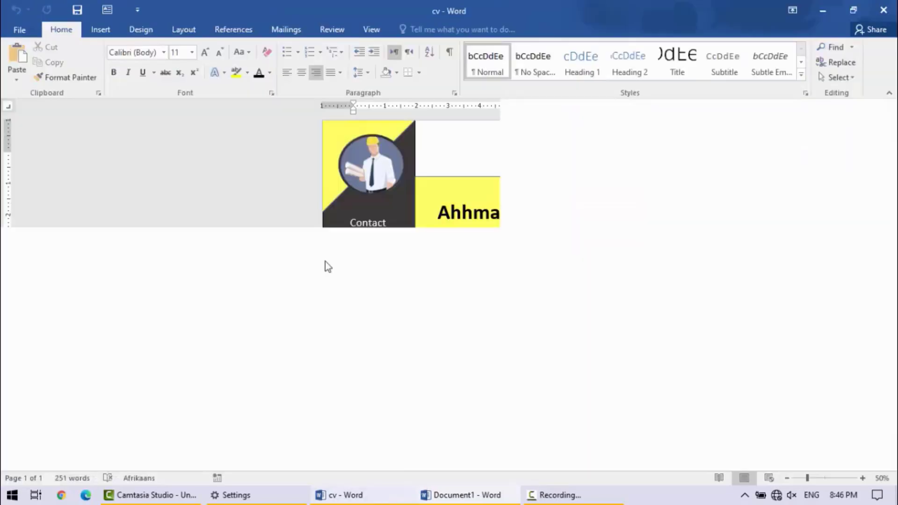
{"action": "left_click", "coordinate": [823, 12]}
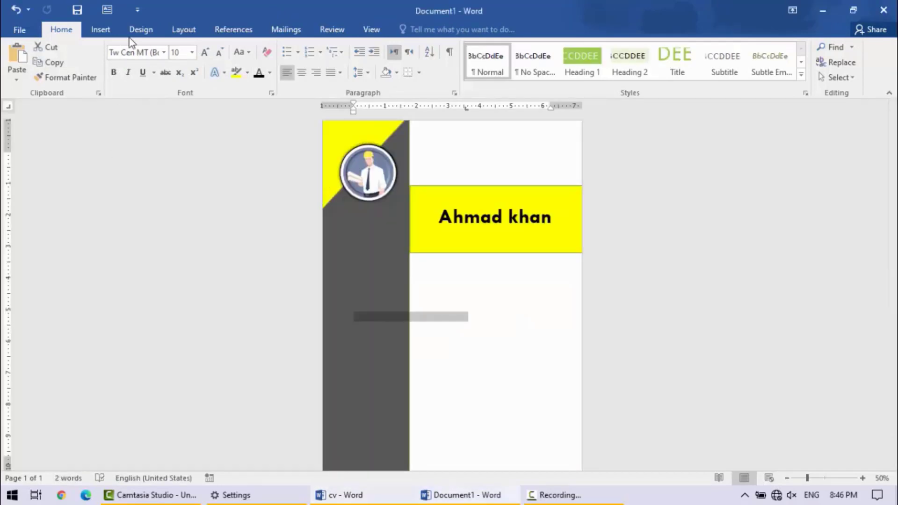
{"action": "left_click", "coordinate": [103, 12]}
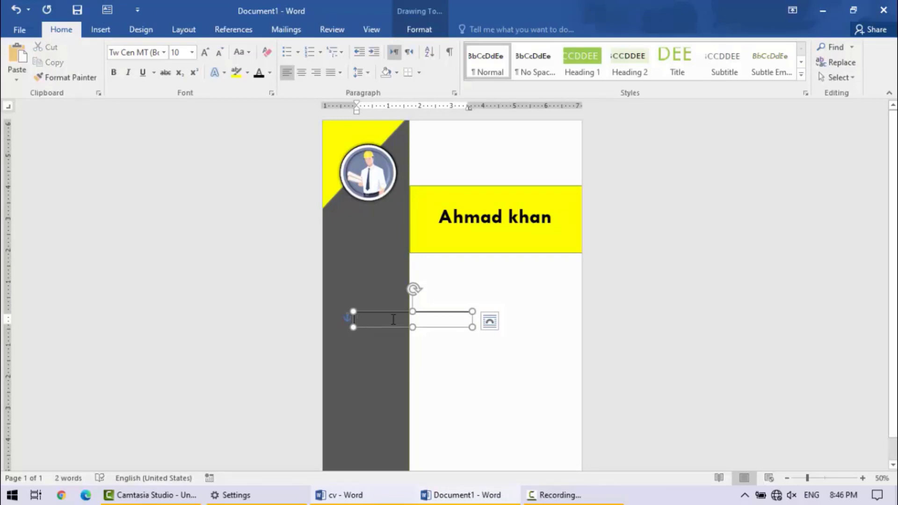
{"action": "type", "text": "Con"}
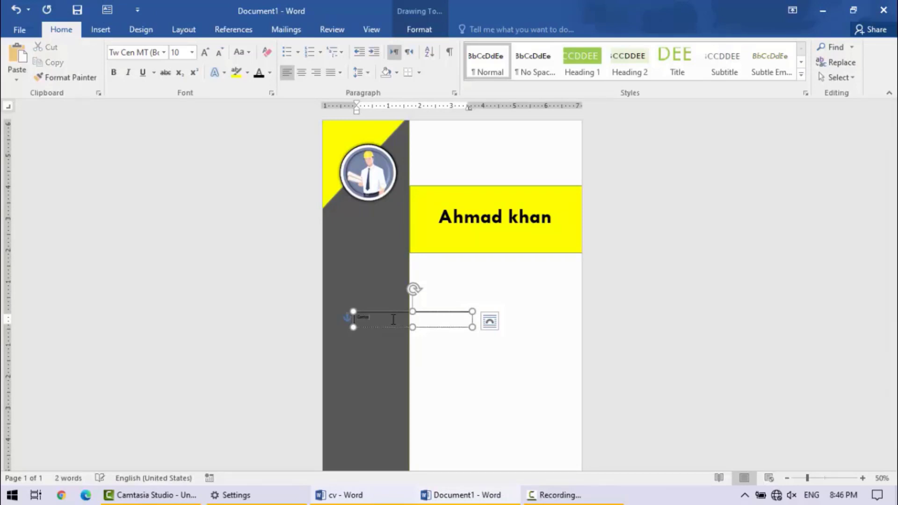
- Format the "Contact" text at font size 20 with an underline
{"action": "key", "text": "ctrl+a"}
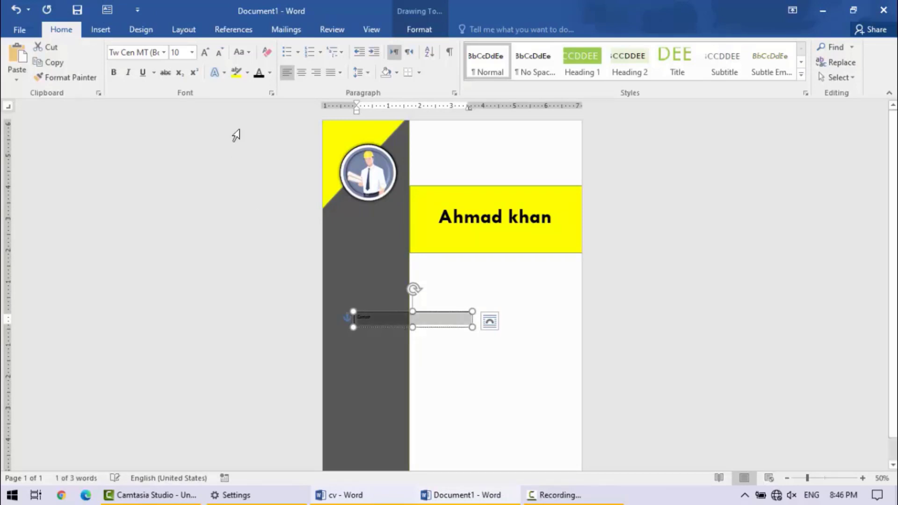
{"action": "left_click", "coordinate": [205, 59]}
{"action": "left_click", "coordinate": [205, 58]}
{"action": "left_click", "coordinate": [205, 58]}
{"action": "left_click", "coordinate": [204, 58]}
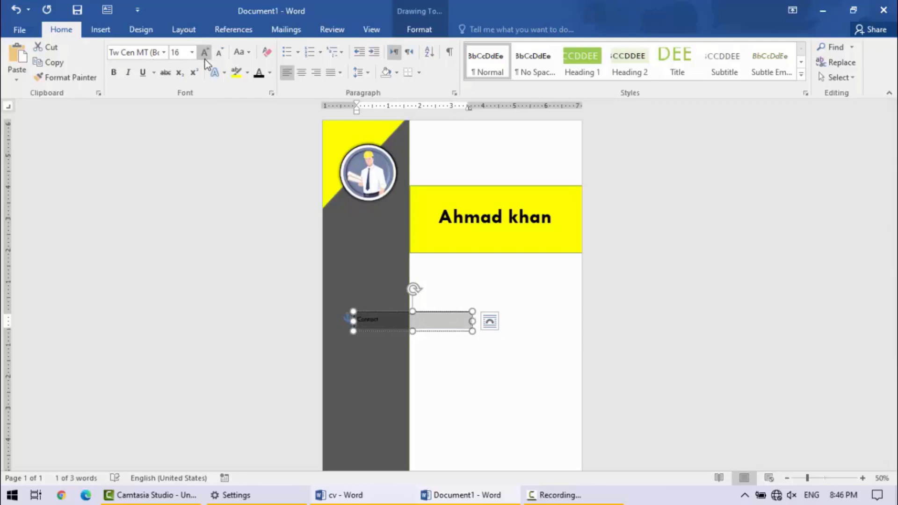
{"action": "left_click", "coordinate": [205, 58]}
{"action": "left_click", "coordinate": [205, 58]}
{"action": "left_click", "coordinate": [143, 74]}
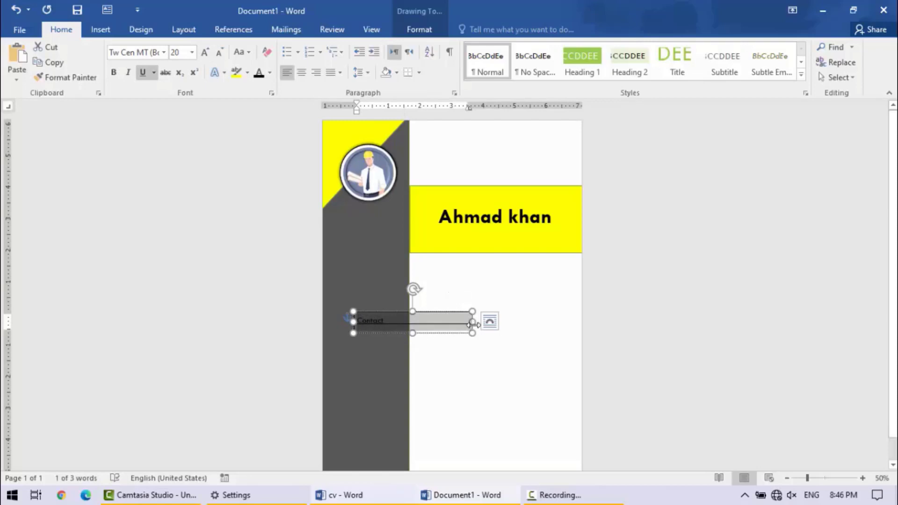
- Narrow the "Contact" text box to about 1.38" and place it just below the portrait, with no fill and no outline
{"action": "left_click_drag", "start_coordinate": [472, 322], "coordinate": [376, 209]}
{"action": "left_click", "coordinate": [419, 30]}
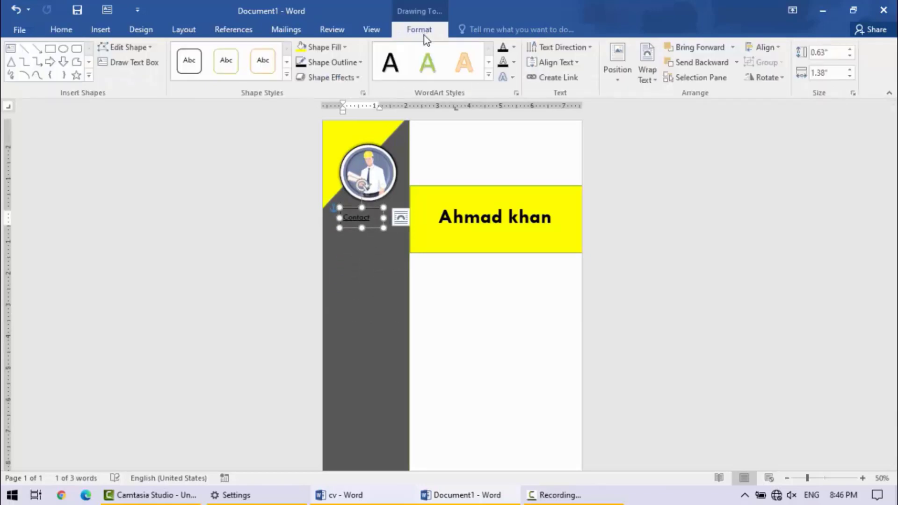
{"action": "left_click", "coordinate": [346, 48]}
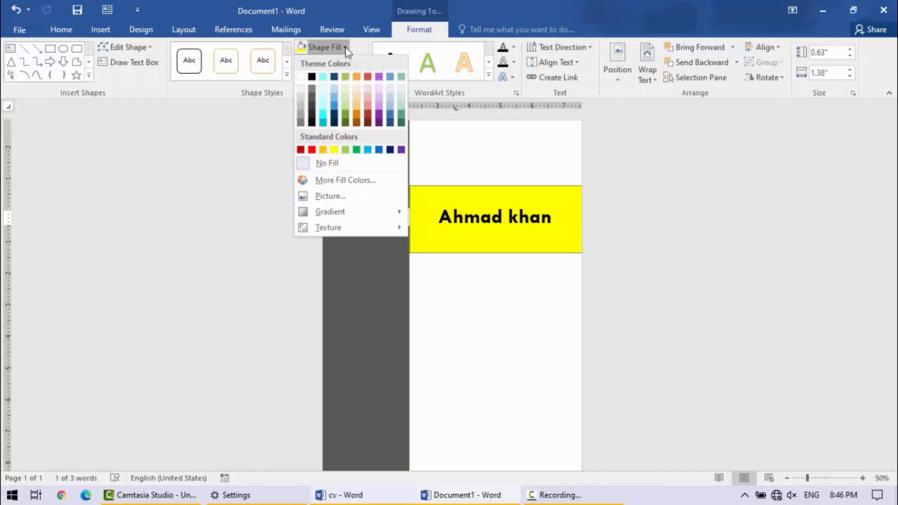
{"action": "left_click", "coordinate": [323, 164]}
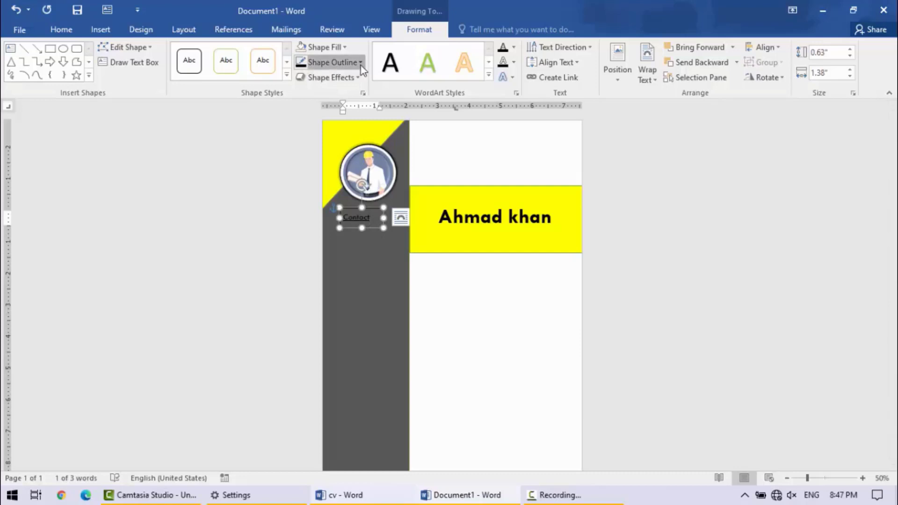
{"action": "left_click", "coordinate": [340, 62]}
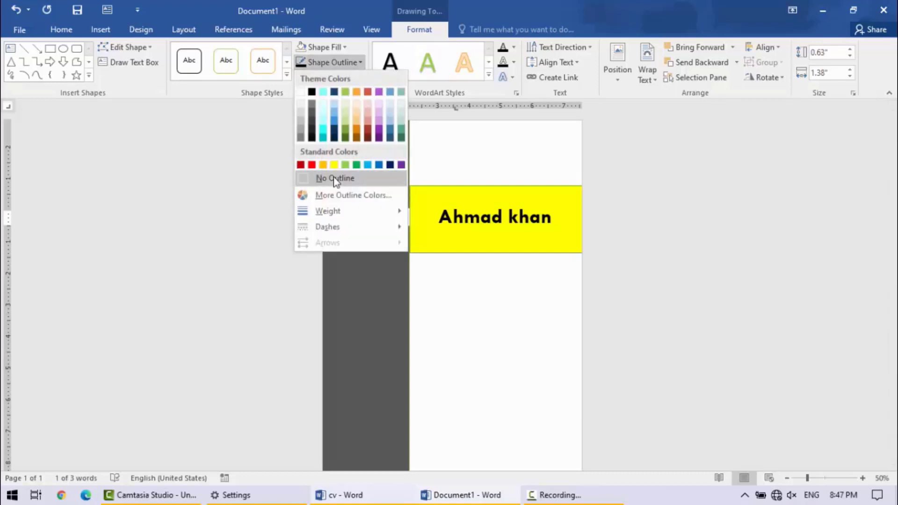
{"action": "left_click", "coordinate": [333, 178]}
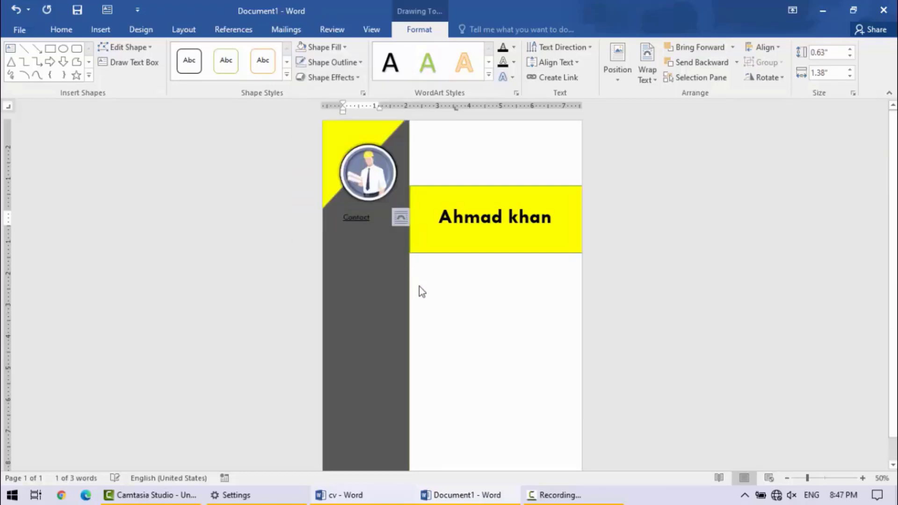
- Color the "Contact" text white and set its font size to 22
{"action": "triple_click", "coordinate": [360, 219]}
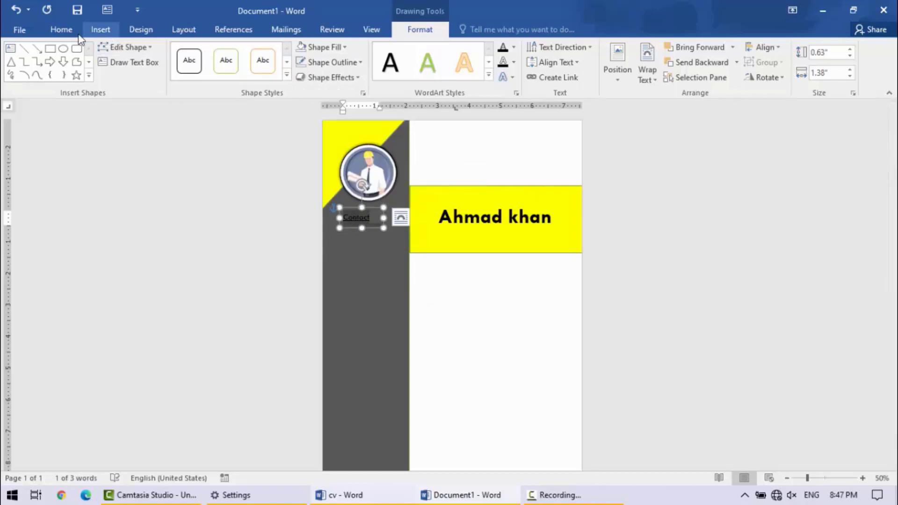
{"action": "left_click", "coordinate": [61, 29]}
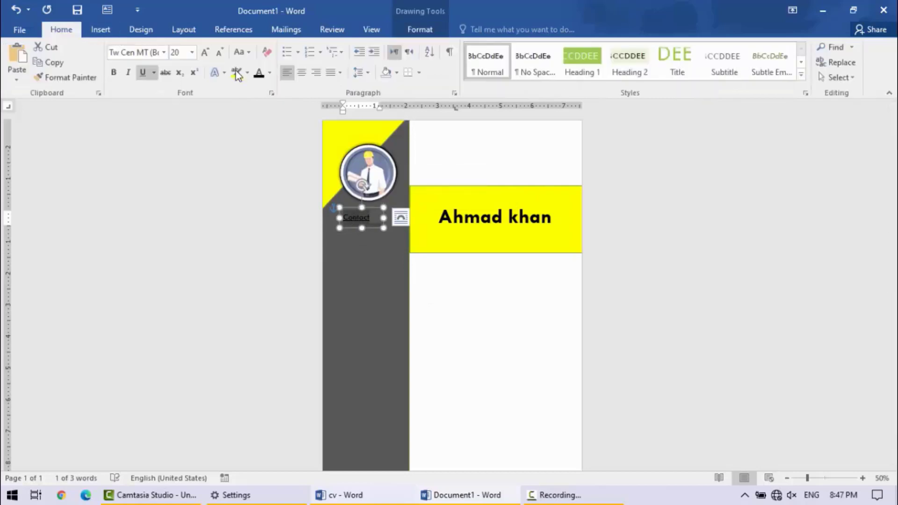
{"action": "left_click", "coordinate": [270, 80]}
{"action": "left_click", "coordinate": [285, 126]}
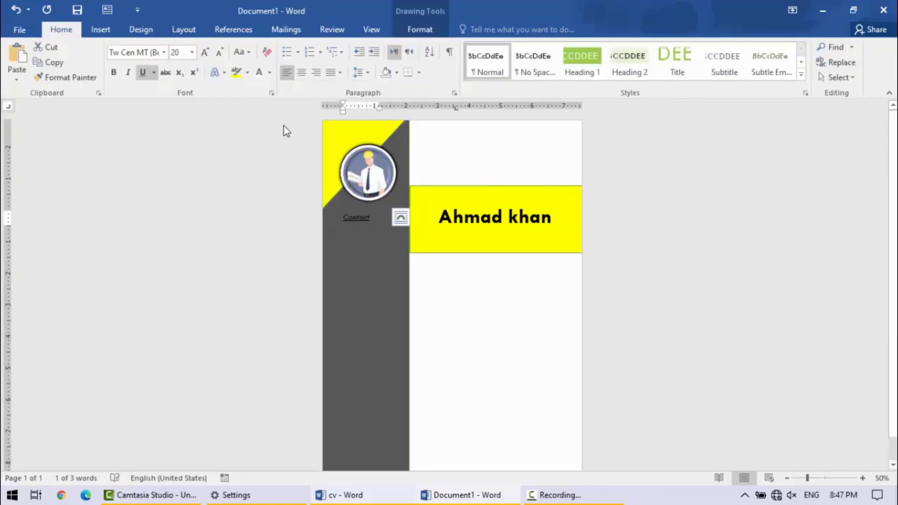
{"action": "left_click", "coordinate": [379, 227]}
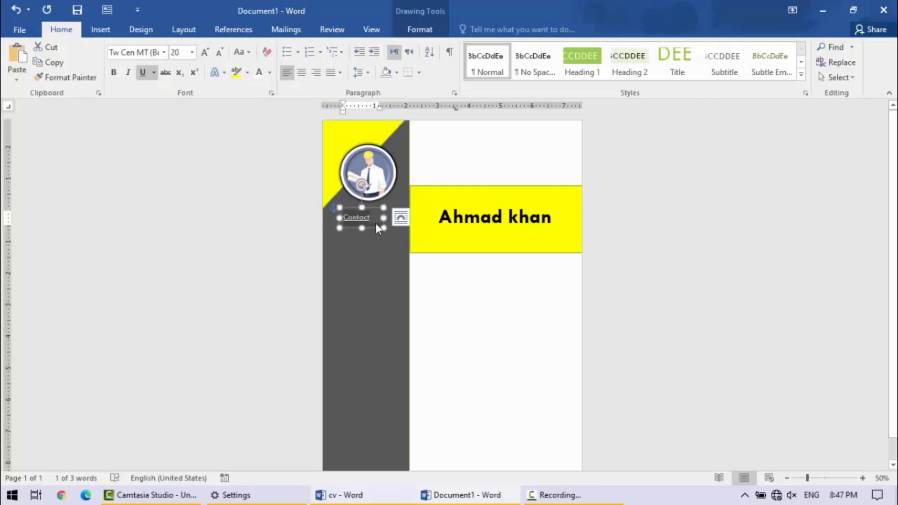
{"action": "left_click", "coordinate": [202, 57]}
{"action": "left_click", "coordinate": [472, 312]}
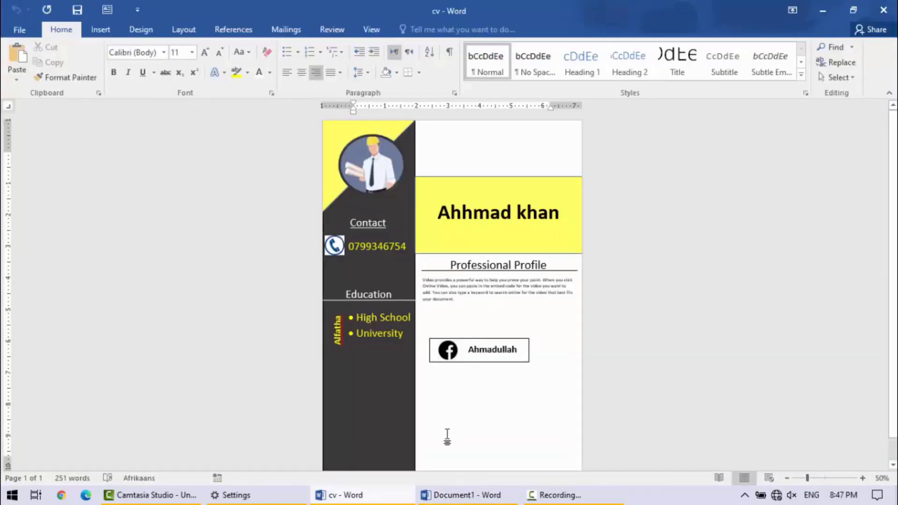
- Return to the new document from the cv reference and change the "Contact" text's font to Arial
{"action": "left_click", "coordinate": [463, 495]}
{"action": "left_click", "coordinate": [356, 217]}
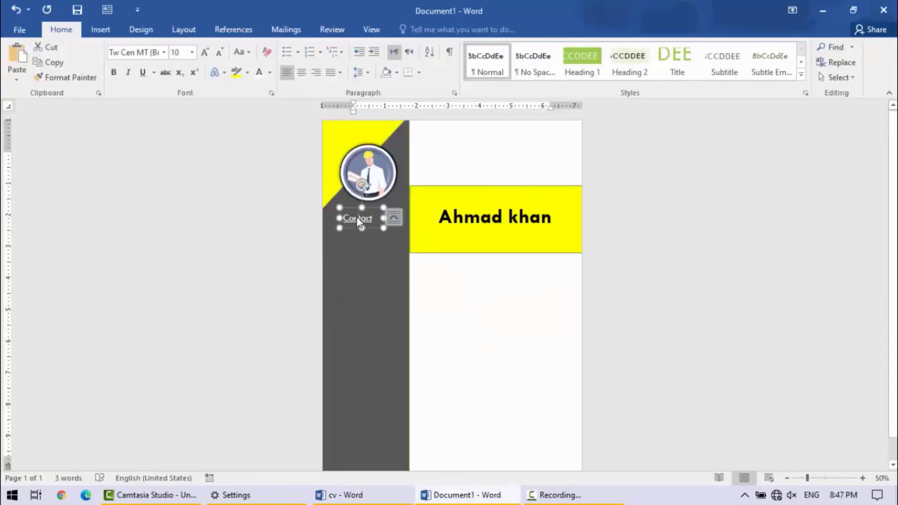
{"action": "double_click", "coordinate": [357, 217]}
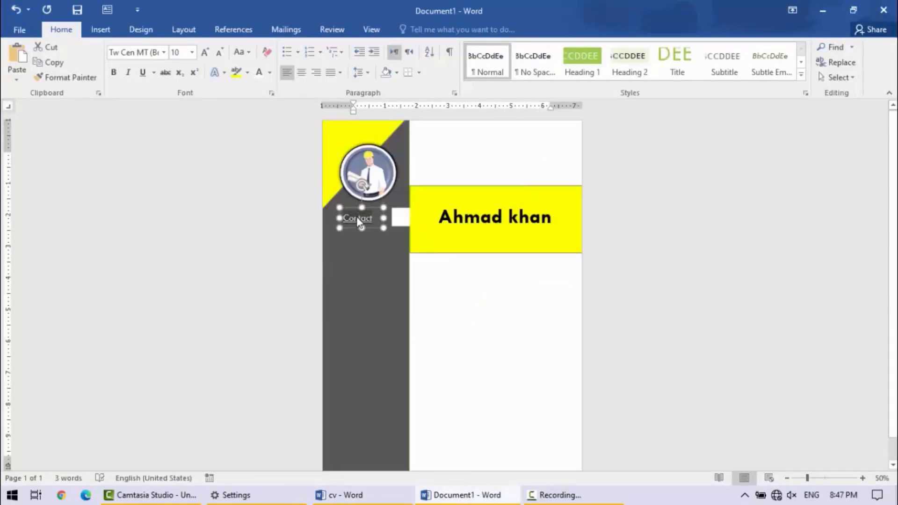
{"action": "left_click", "coordinate": [164, 52]}
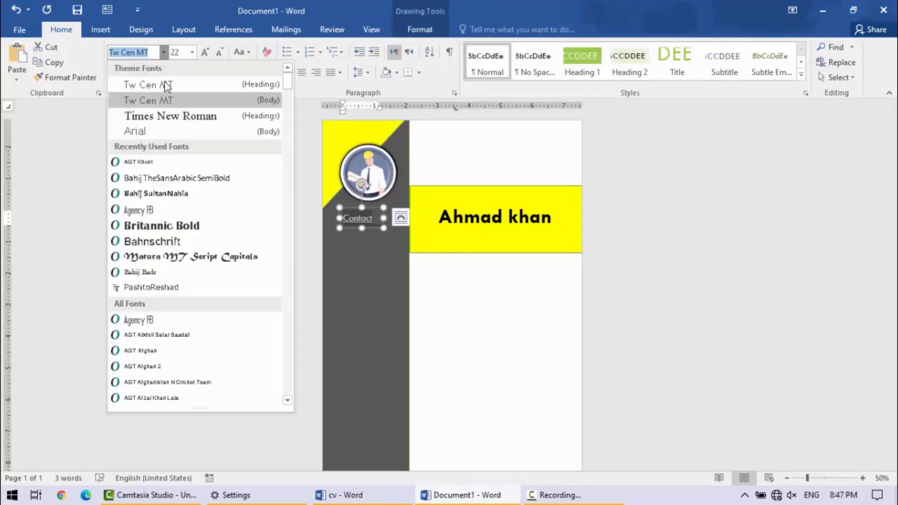
{"action": "left_click", "coordinate": [144, 136]}
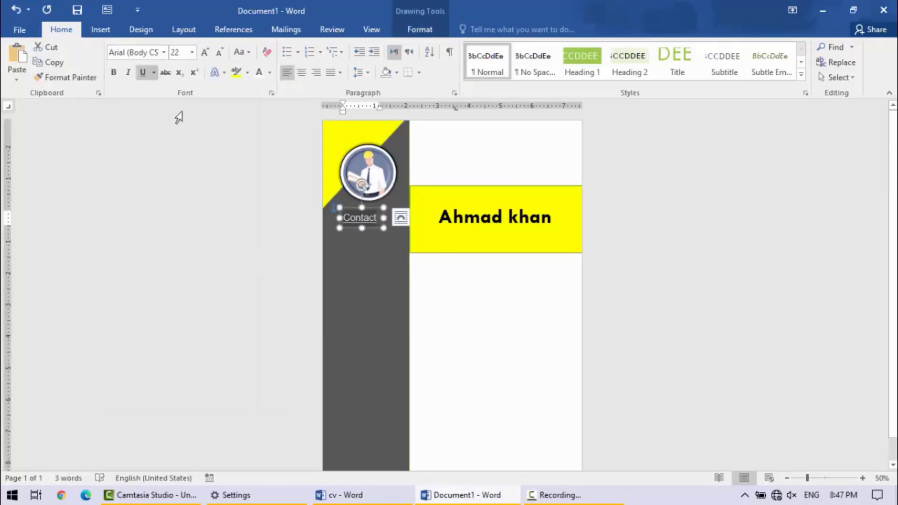
{"action": "left_click", "coordinate": [484, 327]}
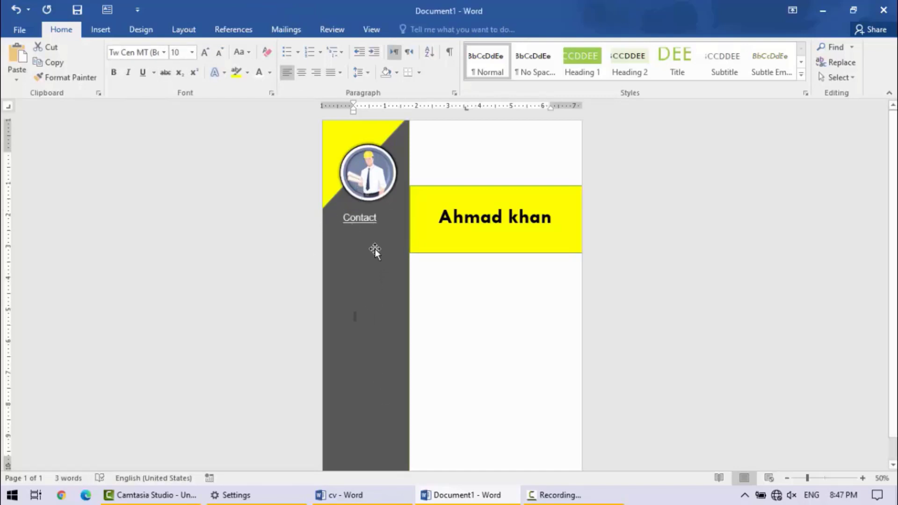
- Insert a small text box in the gray sidebar below "Contact" and enter the phone number in it
{"action": "left_click", "coordinate": [100, 7]}
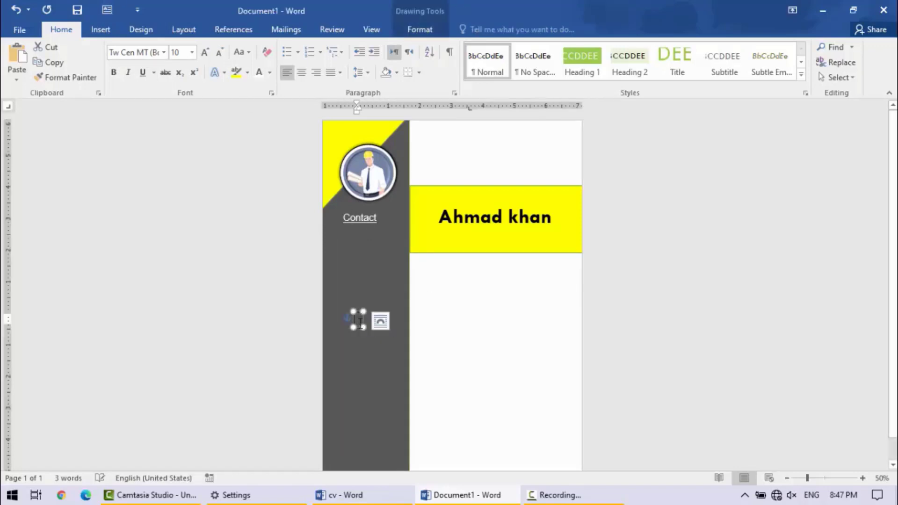
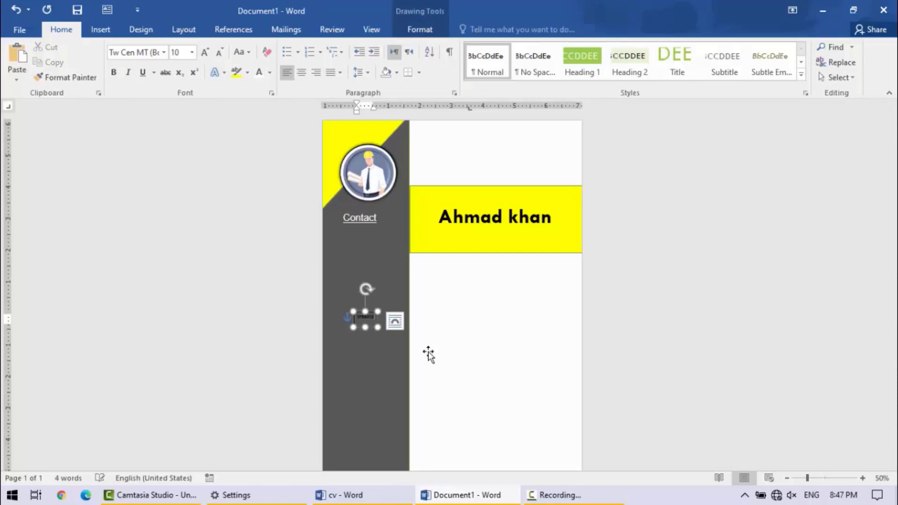
- Format the phone number in yellow, bold Arial at font size 14
{"action": "key", "text": "ctrl+a"}
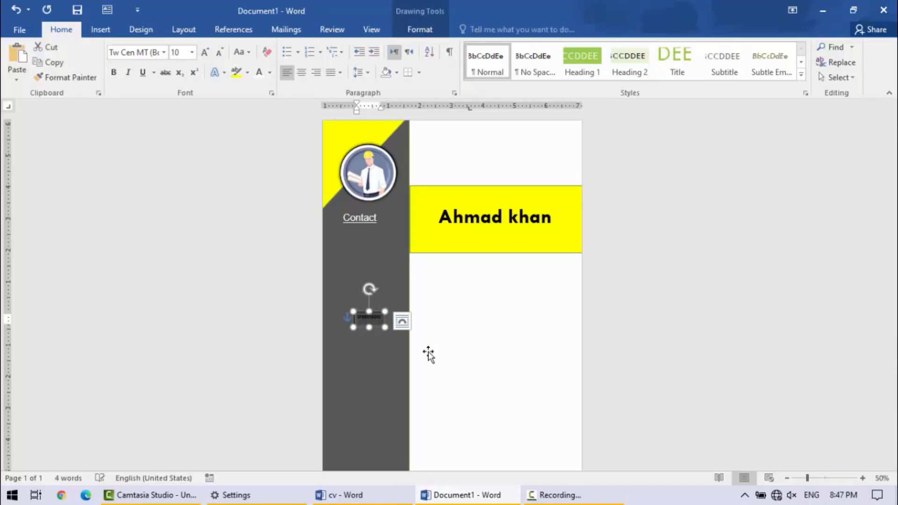
{"action": "left_click", "coordinate": [273, 75]}
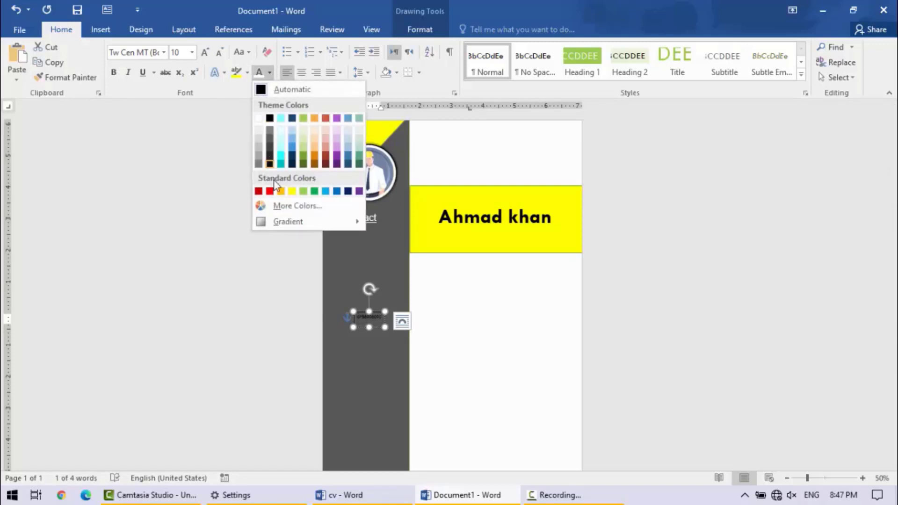
{"action": "left_click", "coordinate": [293, 190]}
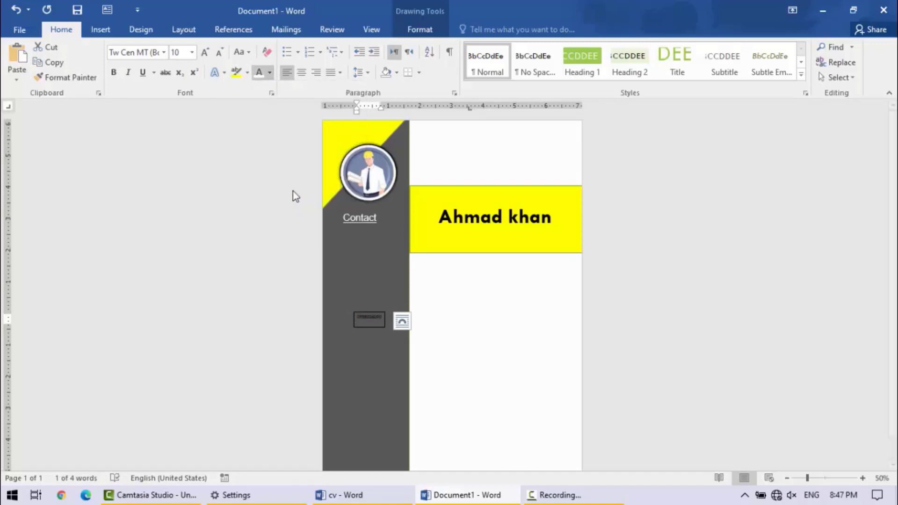
{"action": "left_click", "coordinate": [114, 73]}
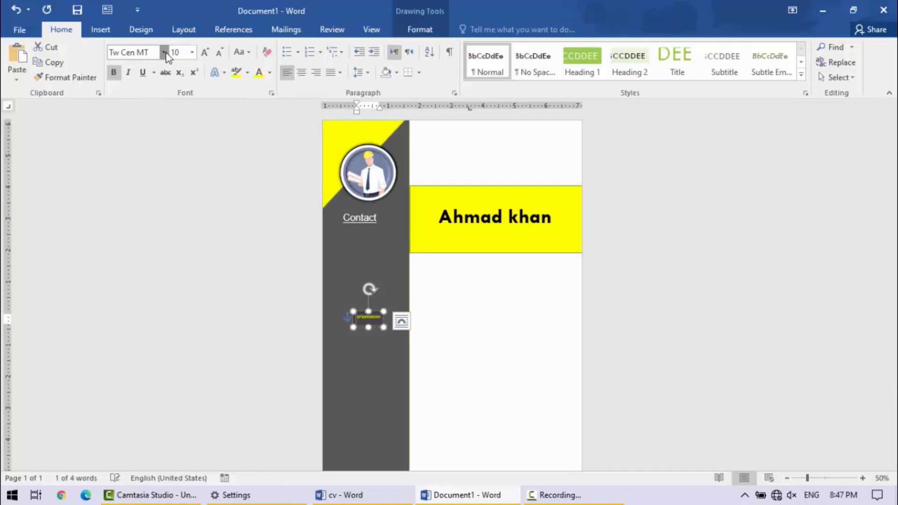
{"action": "left_click", "coordinate": [165, 52]}
{"action": "left_click", "coordinate": [158, 135]}
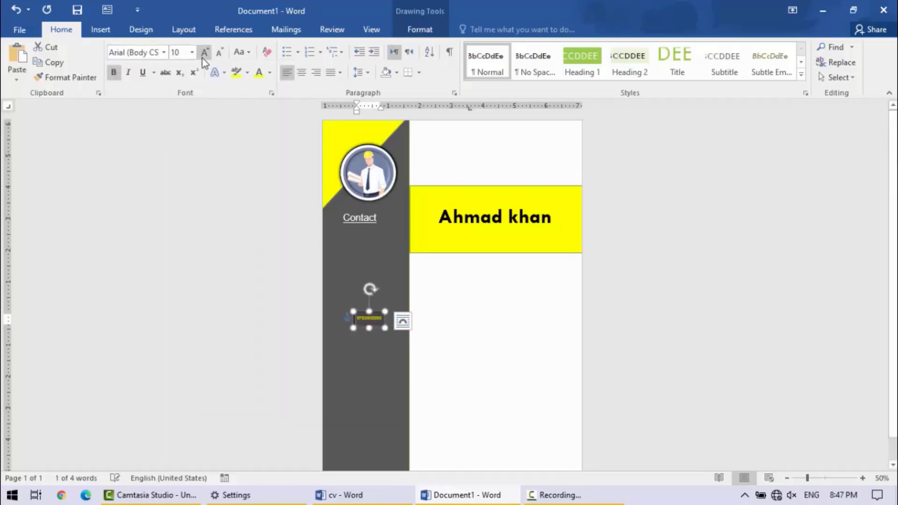
{"action": "left_click", "coordinate": [204, 53]}
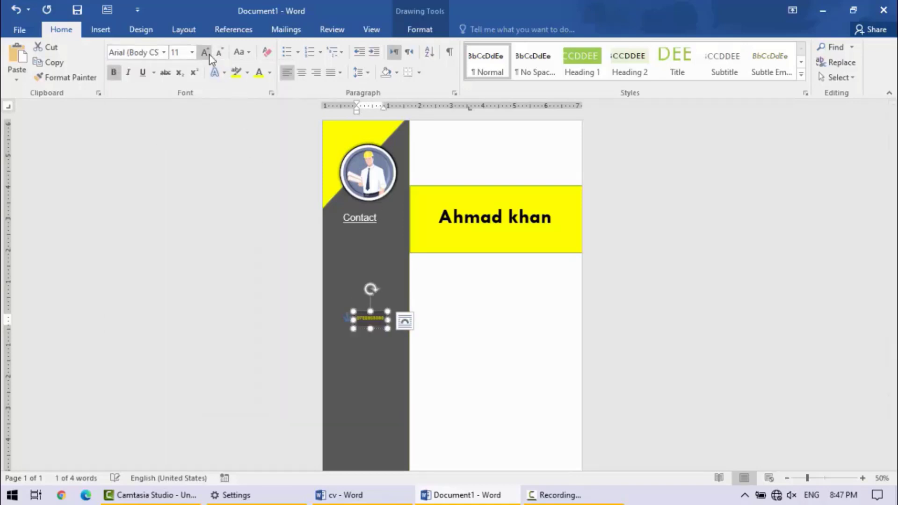
{"action": "left_click", "coordinate": [209, 55]}
{"action": "left_click", "coordinate": [209, 55]}
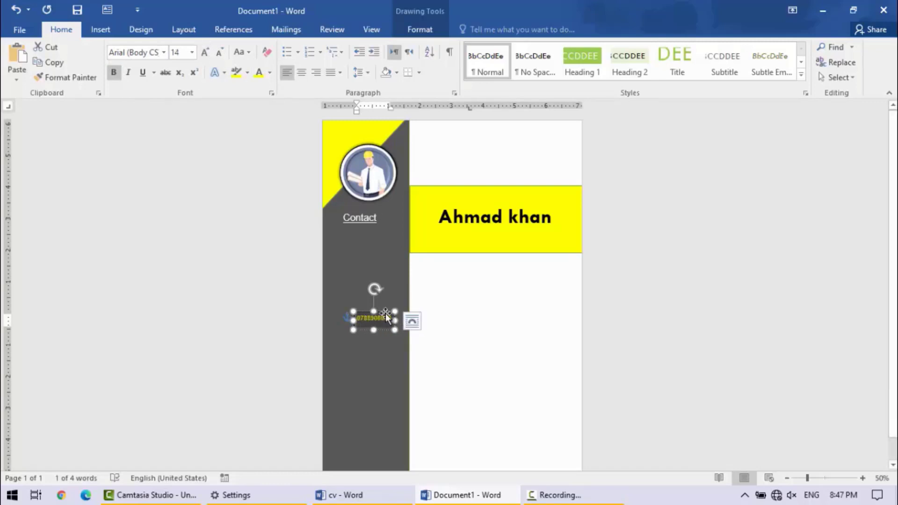
- Place the phone number text box just below "Contact", widened to 2", with no fill and no outline
{"action": "left_click_drag", "start_coordinate": [386, 314], "coordinate": [390, 234]}
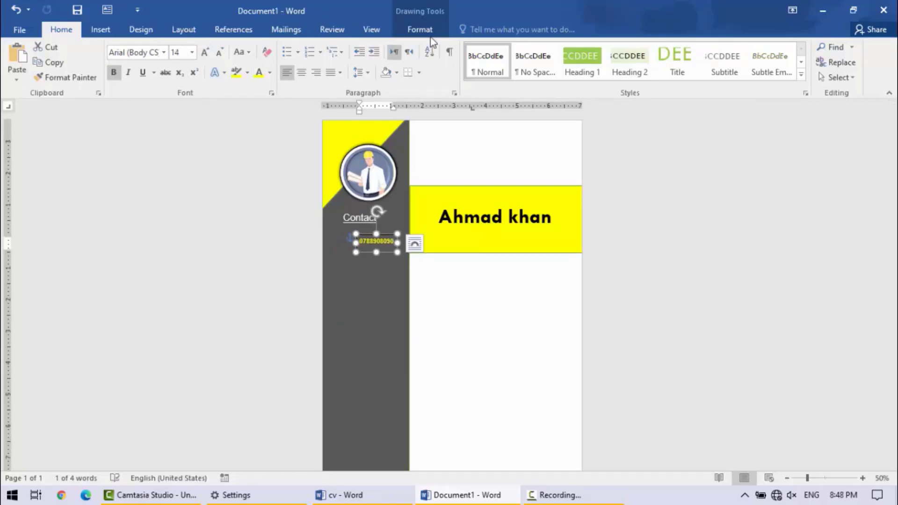
{"action": "left_click", "coordinate": [415, 34]}
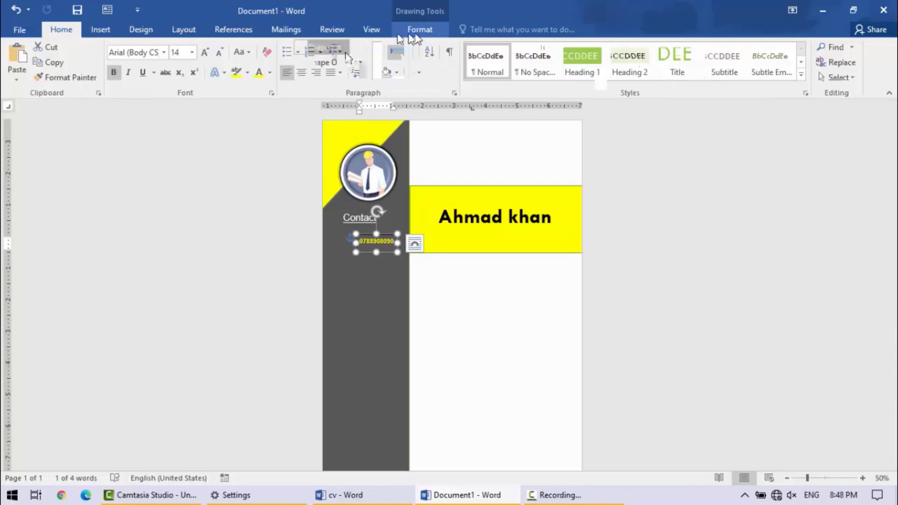
{"action": "left_click", "coordinate": [342, 49]}
{"action": "left_click", "coordinate": [340, 168]}
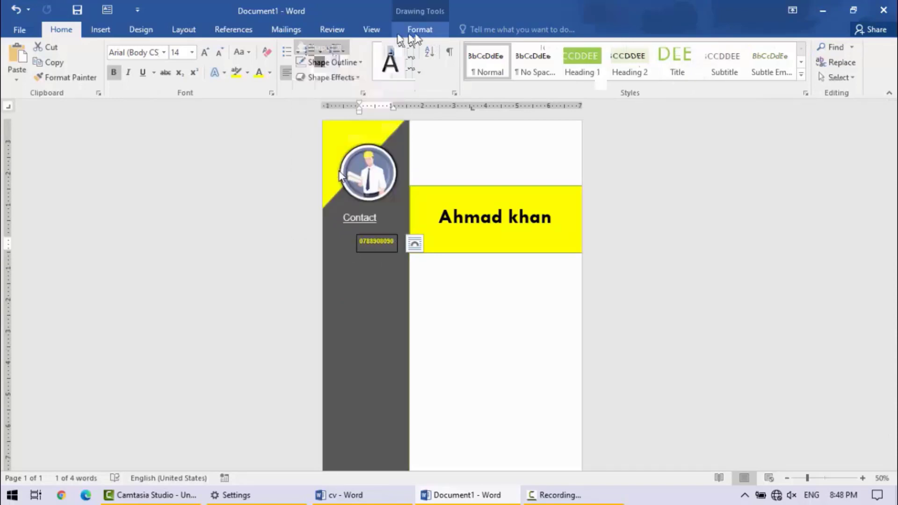
{"action": "left_click", "coordinate": [341, 64]}
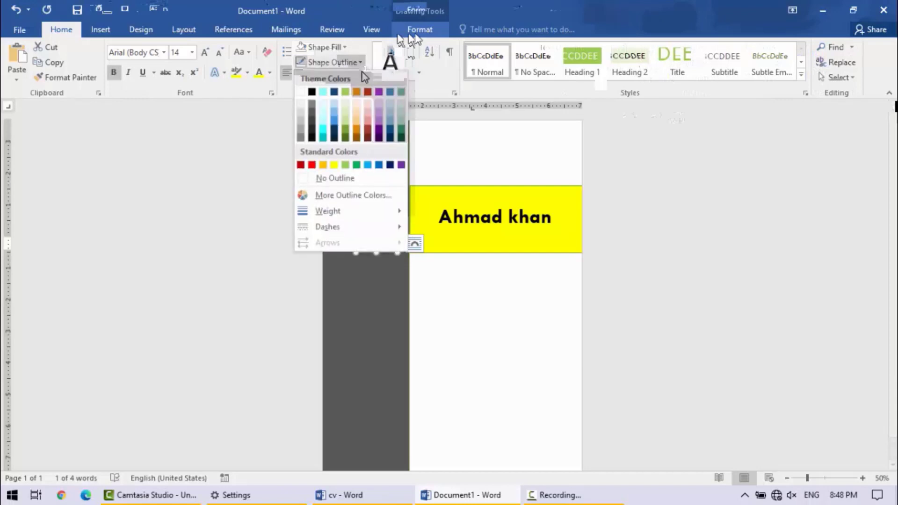
{"action": "left_click", "coordinate": [333, 178]}
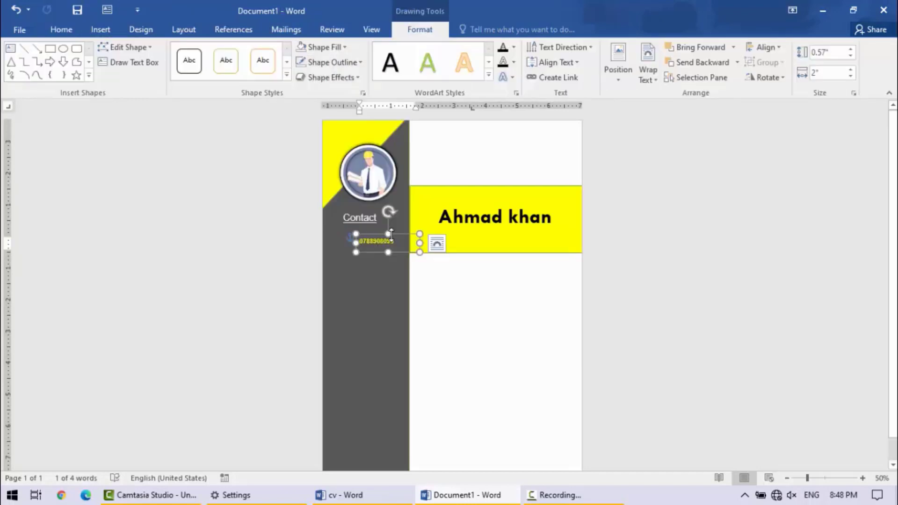
{"action": "left_click_drag", "start_coordinate": [391, 230], "coordinate": [391, 224]}
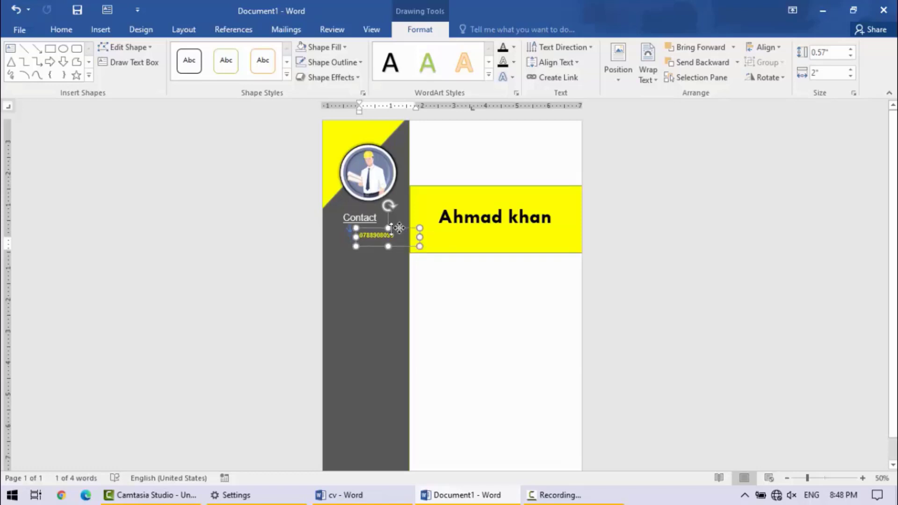
{"action": "left_click", "coordinate": [454, 307]}
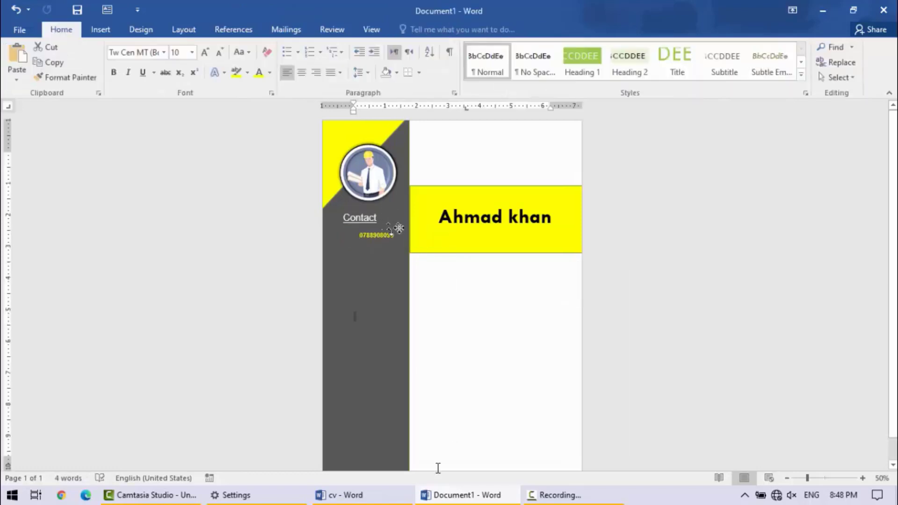
- Compare with the cv reference, enlarge the new document's view to 70%, and set the phone number's font size to 16
{"action": "left_click", "coordinate": [341, 495]}
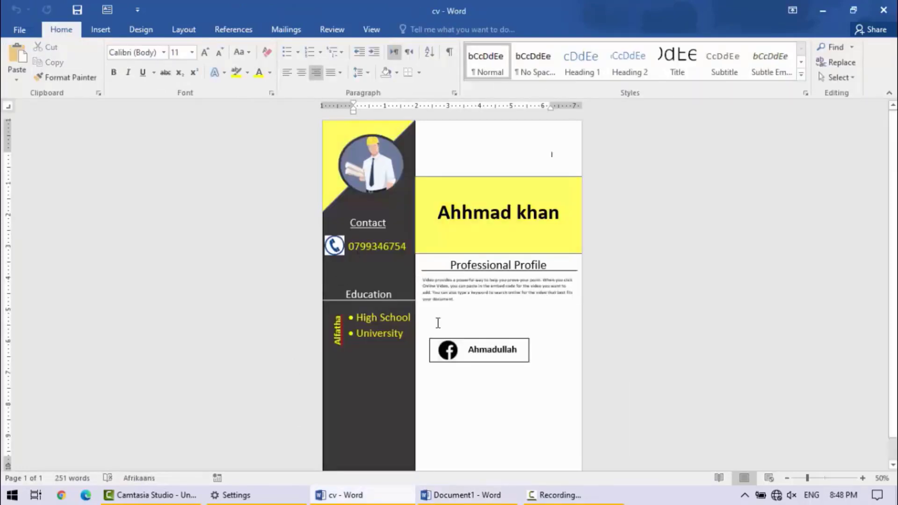
{"action": "left_click", "coordinate": [463, 495]}
{"action": "left_click", "coordinate": [375, 230]}
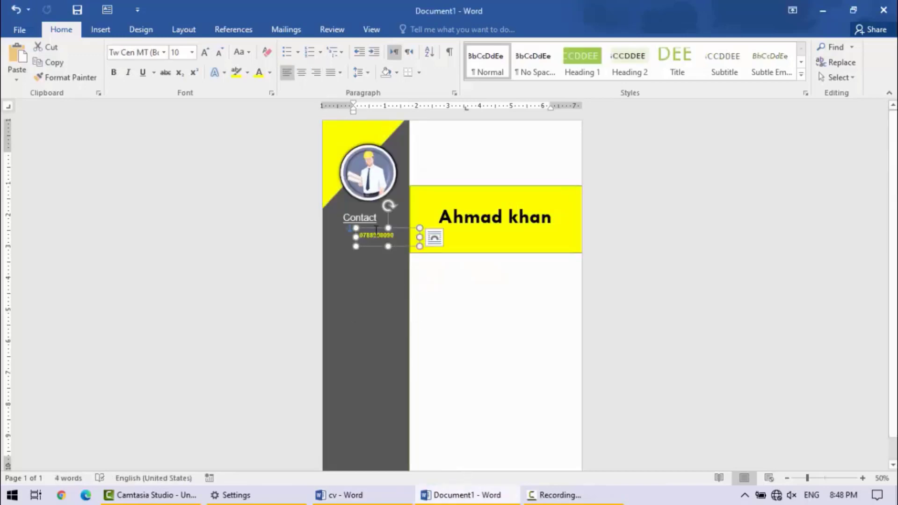
{"action": "left_click", "coordinate": [861, 478]}
{"action": "left_click", "coordinate": [861, 478]}
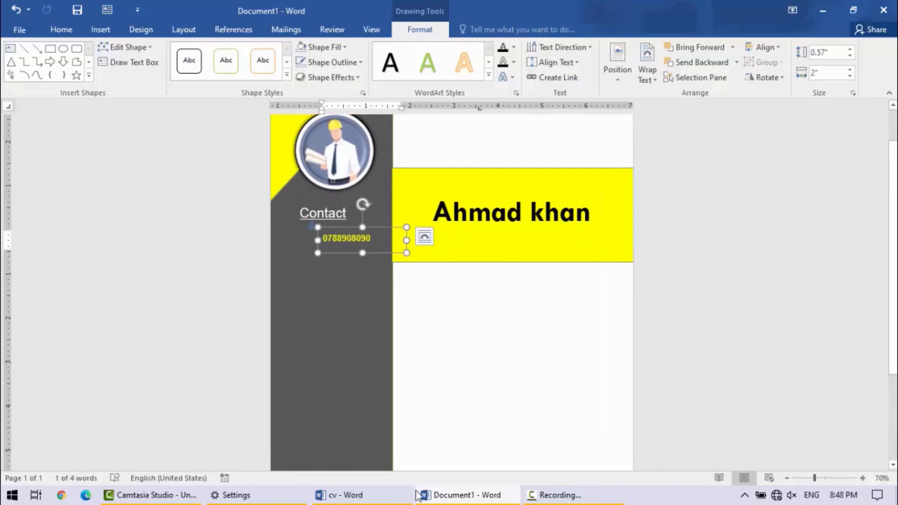
{"action": "left_click", "coordinate": [346, 495]}
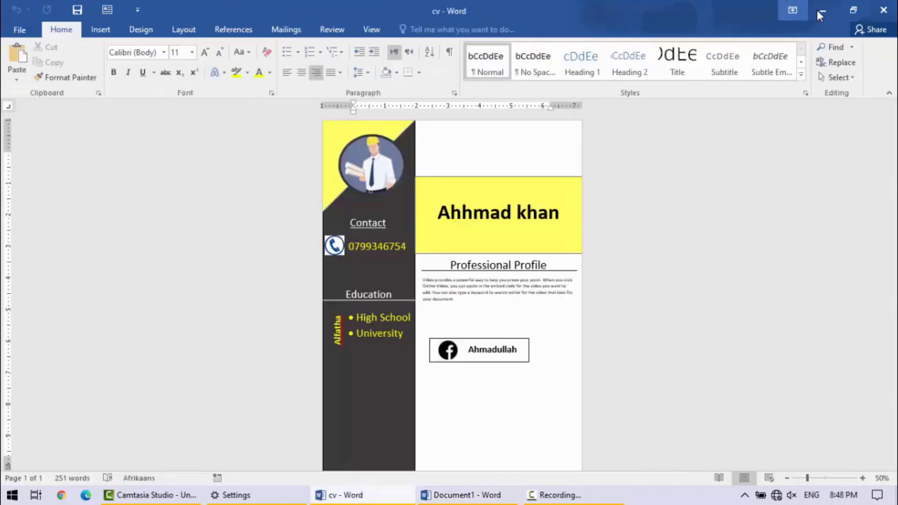
{"action": "left_click", "coordinate": [819, 10]}
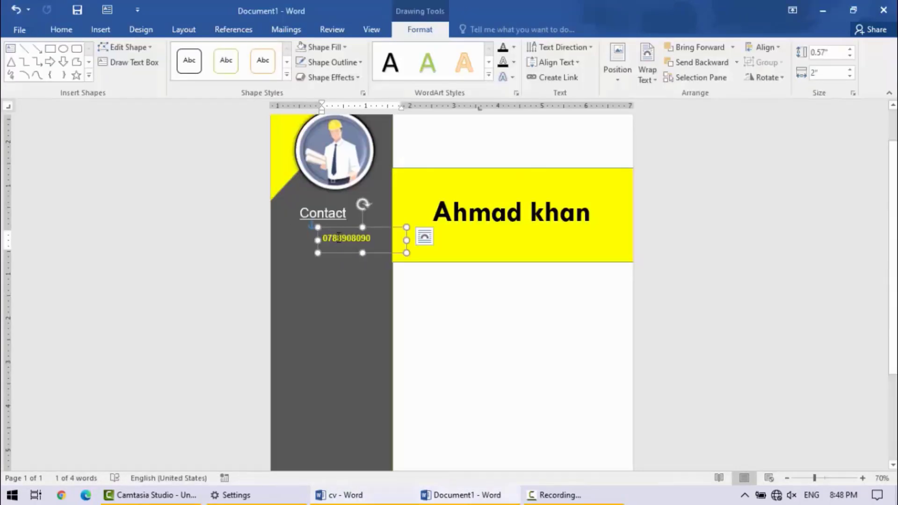
{"action": "double_click", "coordinate": [346, 238]}
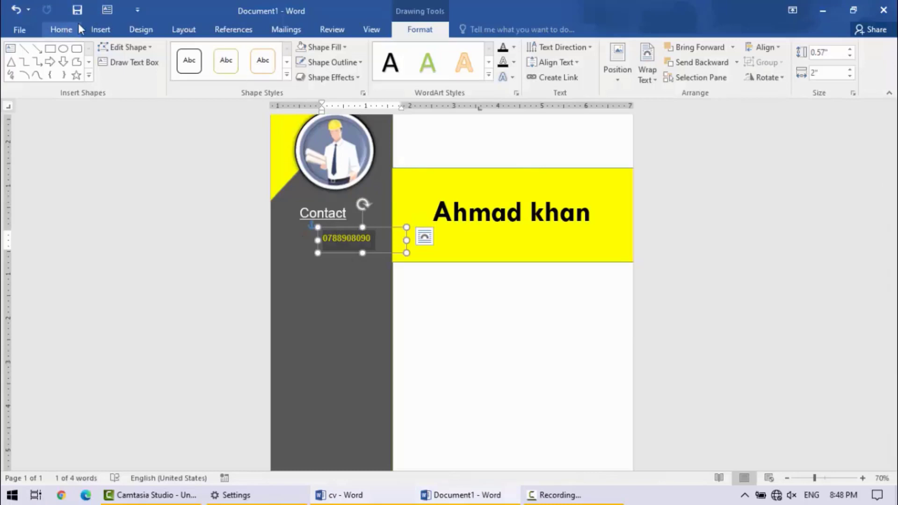
{"action": "left_click", "coordinate": [61, 29]}
{"action": "left_click", "coordinate": [204, 52]}
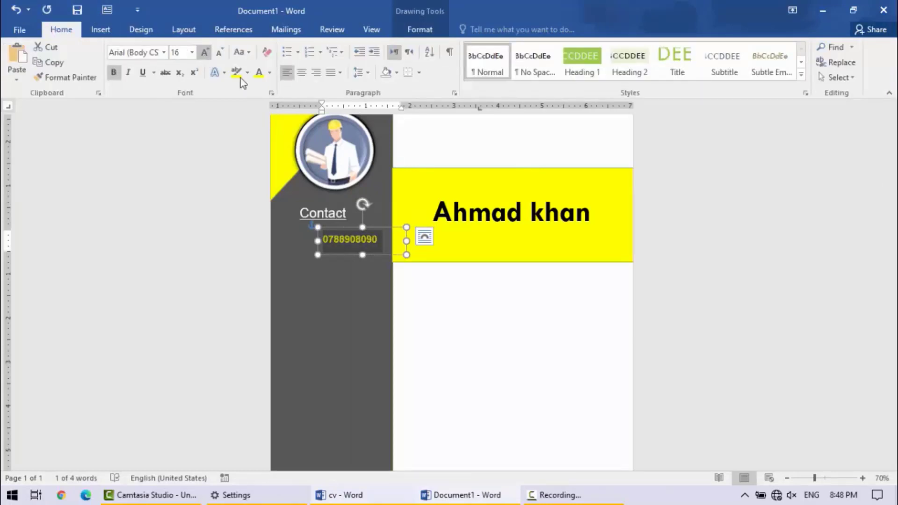
{"action": "left_click", "coordinate": [488, 373]}
- Insert the blue phone icon picture and set its text wrapping so it sits in front of the gray sidebar
{"action": "left_click", "coordinate": [100, 30]}
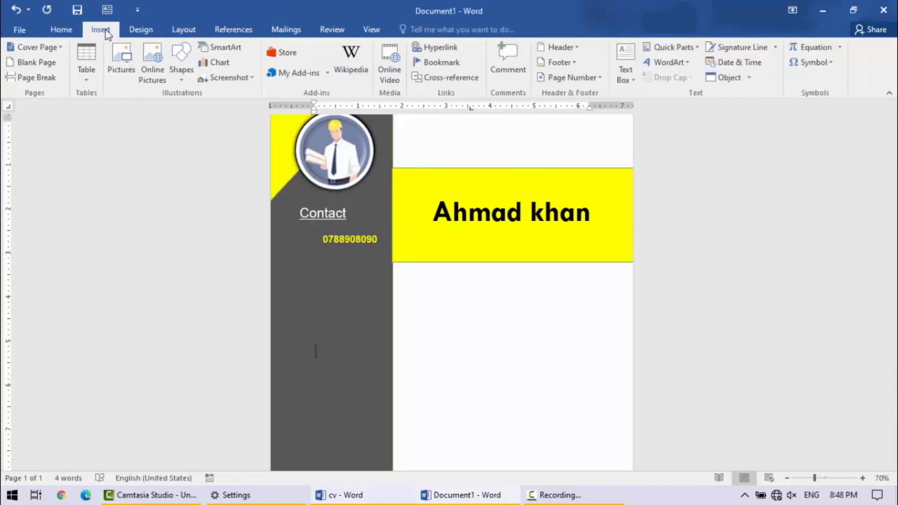
{"action": "left_click", "coordinate": [121, 63]}
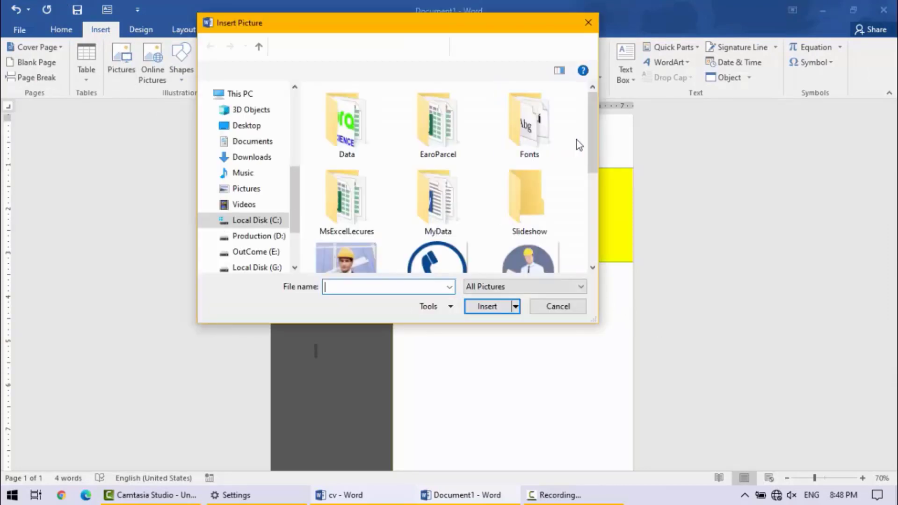
{"action": "scroll", "coordinate": [514, 196], "scroll_direction": "down", "scroll_amount": 3}
{"action": "left_click", "coordinate": [432, 220]}
{"action": "left_click", "coordinate": [487, 306]}
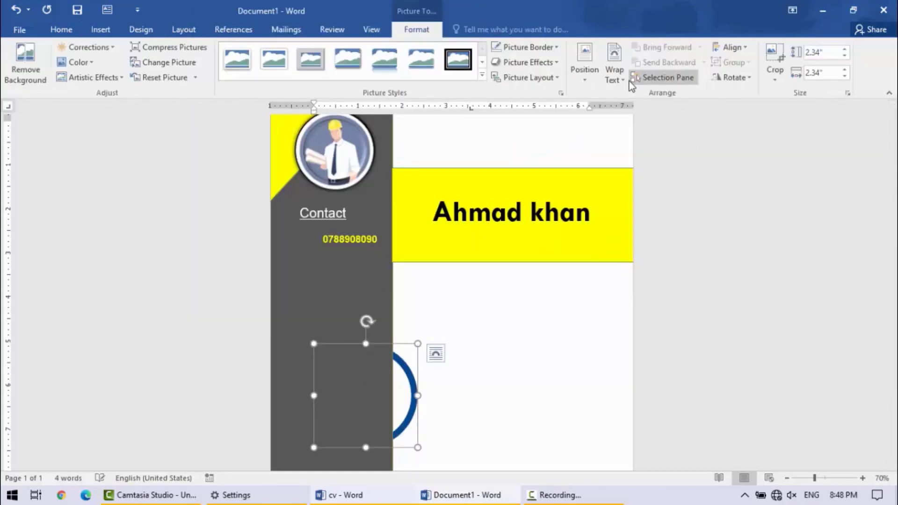
{"action": "left_click", "coordinate": [615, 70]}
{"action": "left_click", "coordinate": [634, 192]}
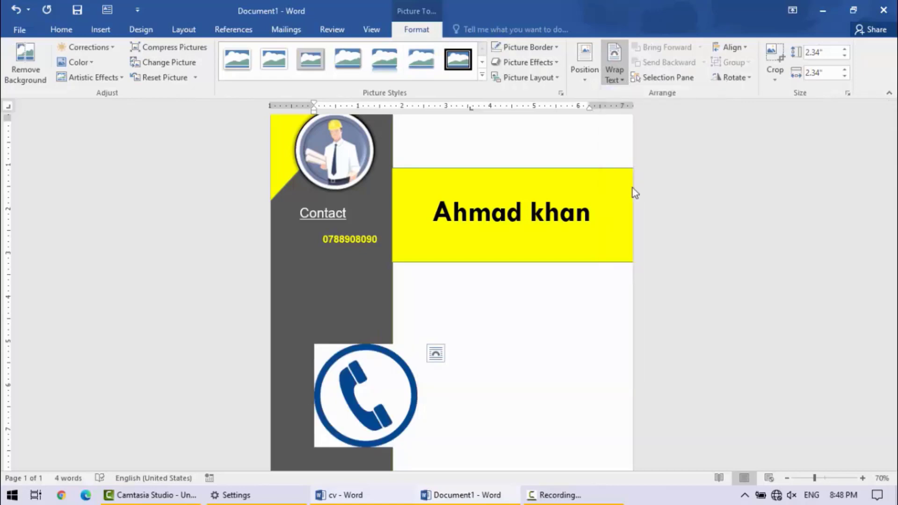
- Shrink the phone icon to about 0.5", place it below "Contact", and align the phone number text box right beside it
{"action": "left_click_drag", "start_coordinate": [418, 447], "coordinate": [304, 243]}
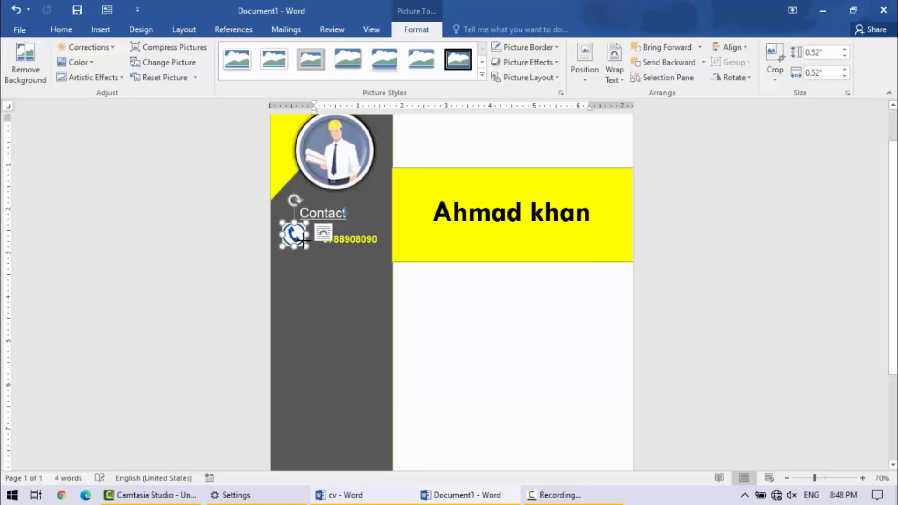
{"action": "left_click", "coordinate": [315, 322]}
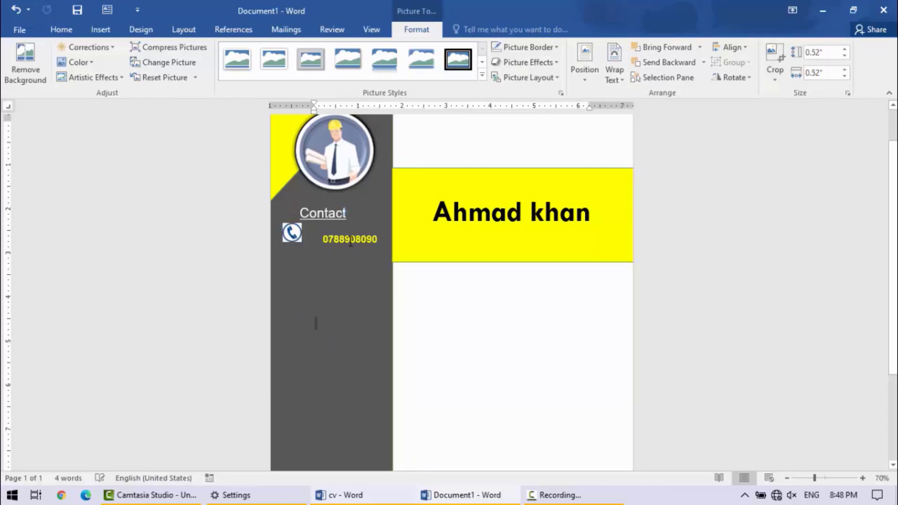
{"action": "left_click", "coordinate": [373, 228]}
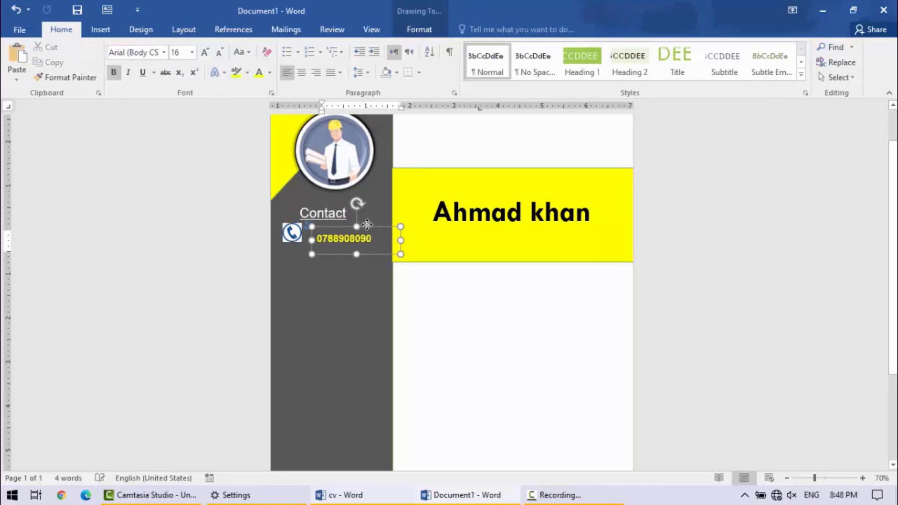
{"action": "left_click_drag", "start_coordinate": [368, 226], "coordinate": [363, 223]}
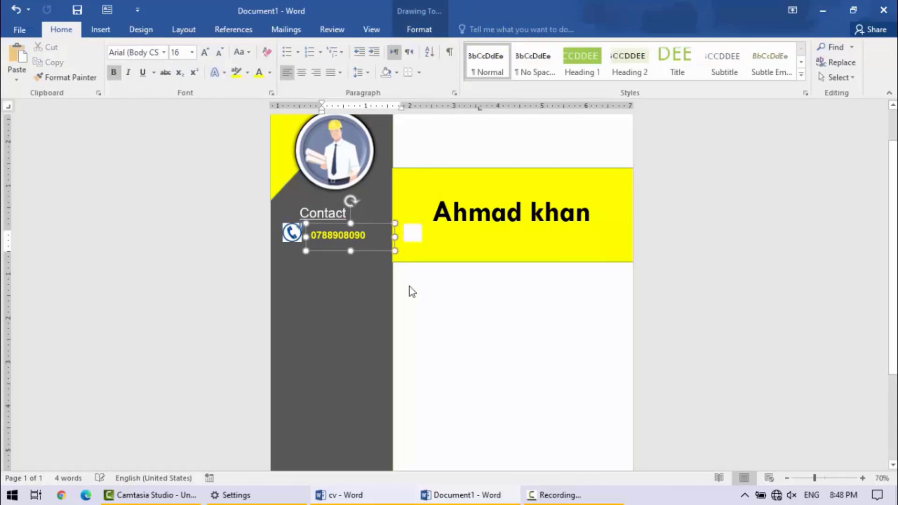
{"action": "right_click", "coordinate": [440, 314]}
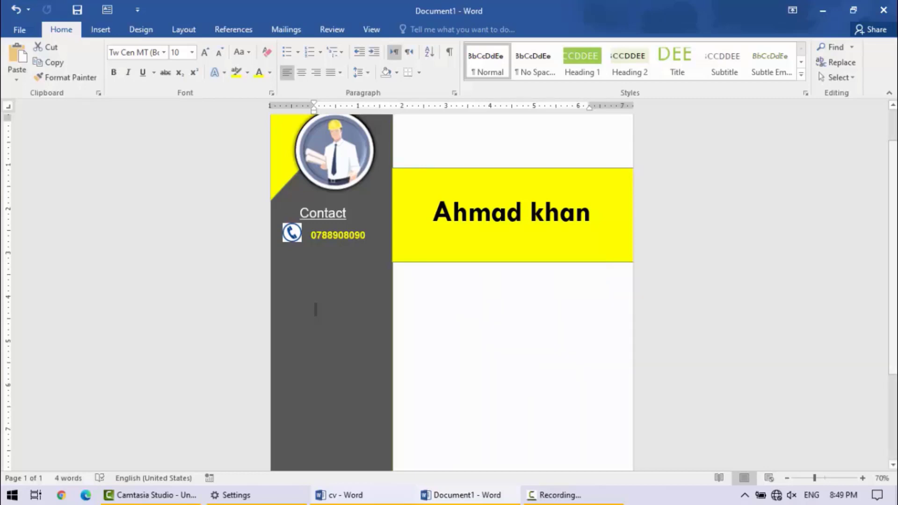
- Check the cv reference and insert a small text box reading "Educaton" in the gray sidebar below the phone number
{"action": "left_click_drag", "start_coordinate": [892, 201], "coordinate": [892, 255]}
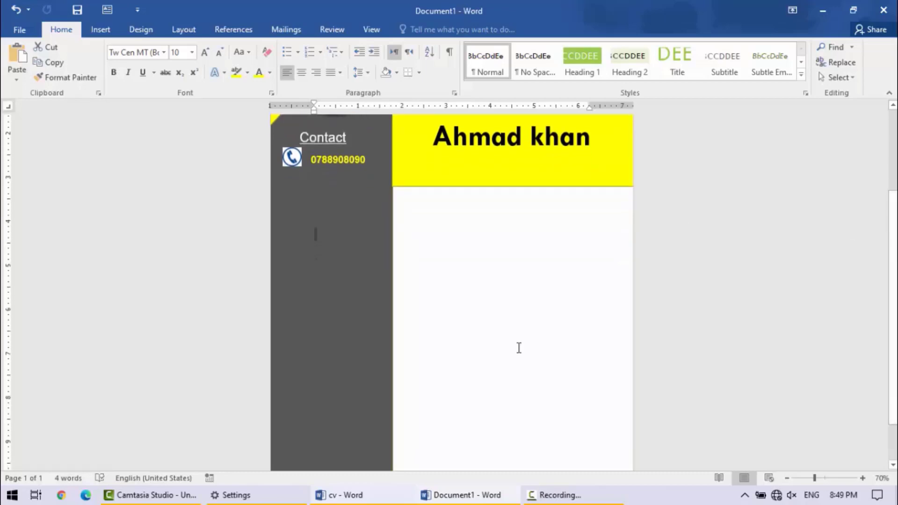
{"action": "left_click", "coordinate": [392, 498]}
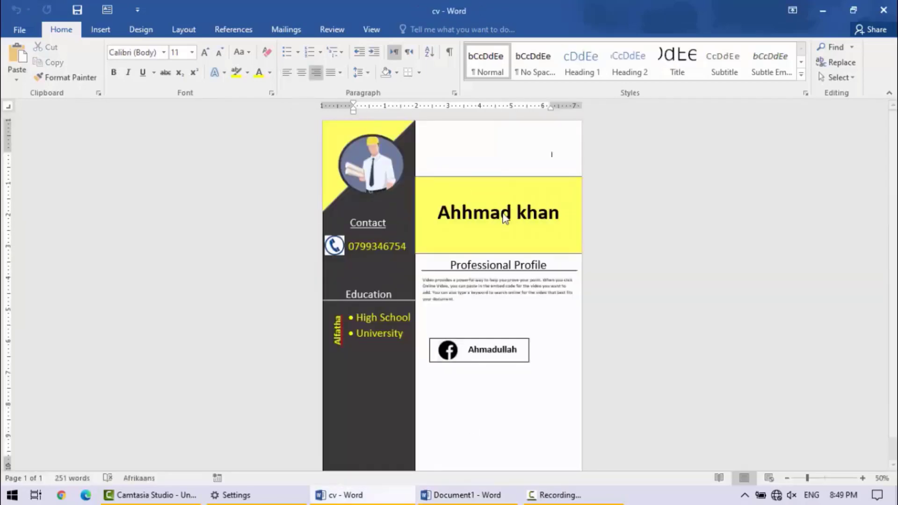
{"action": "left_click", "coordinate": [825, 11]}
{"action": "left_click", "coordinate": [109, 13]}
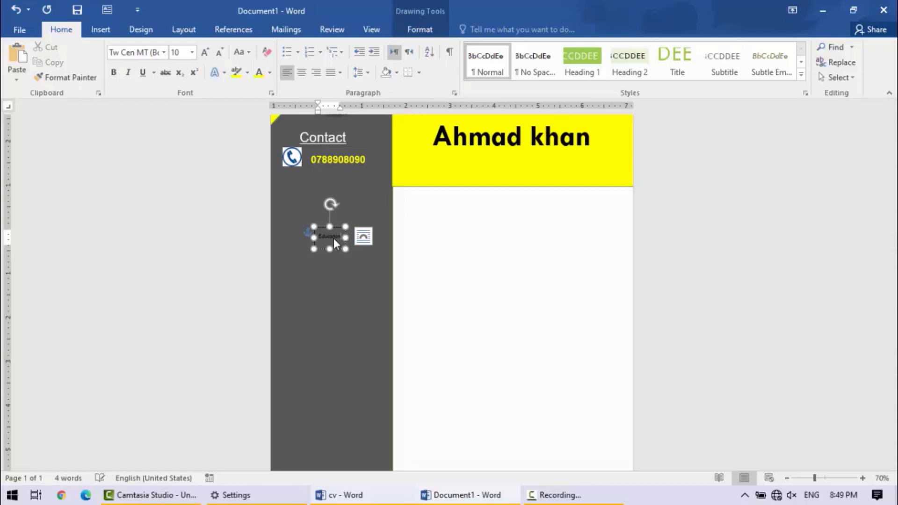
- Format the text box heading below the phone number in white, bold Arial at font size 16
{"action": "key", "text": "ctrl+a"}
{"action": "left_click", "coordinate": [204, 52]}
{"action": "left_click", "coordinate": [204, 52]}
{"action": "left_click", "coordinate": [204, 53]}
{"action": "left_click", "coordinate": [204, 53]}
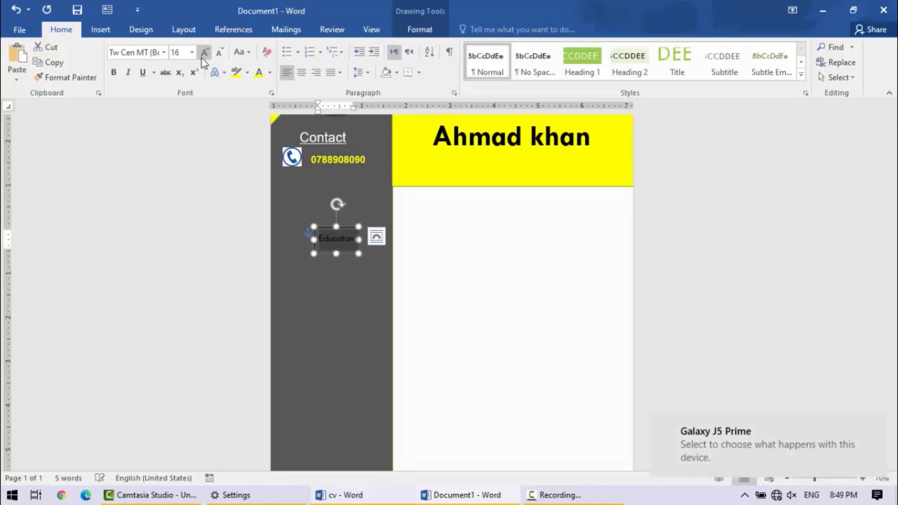
{"action": "left_click", "coordinate": [114, 73]}
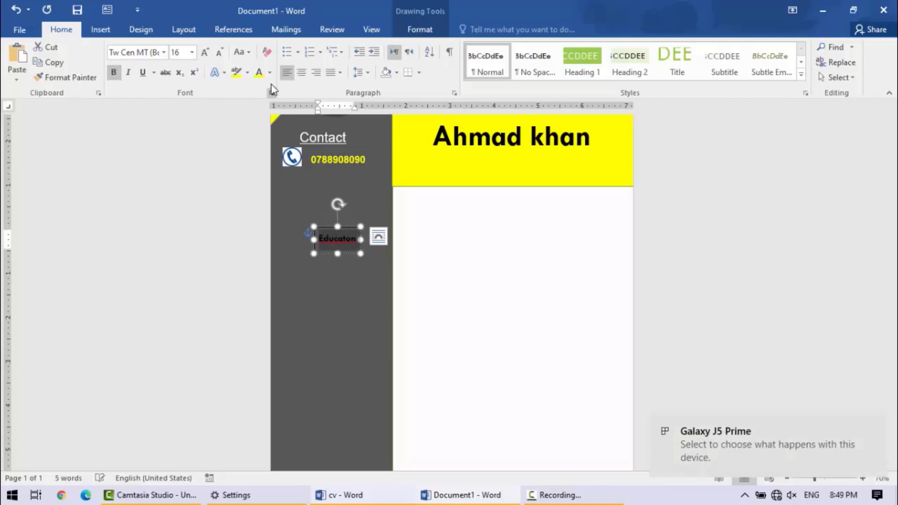
{"action": "left_click", "coordinate": [270, 73]}
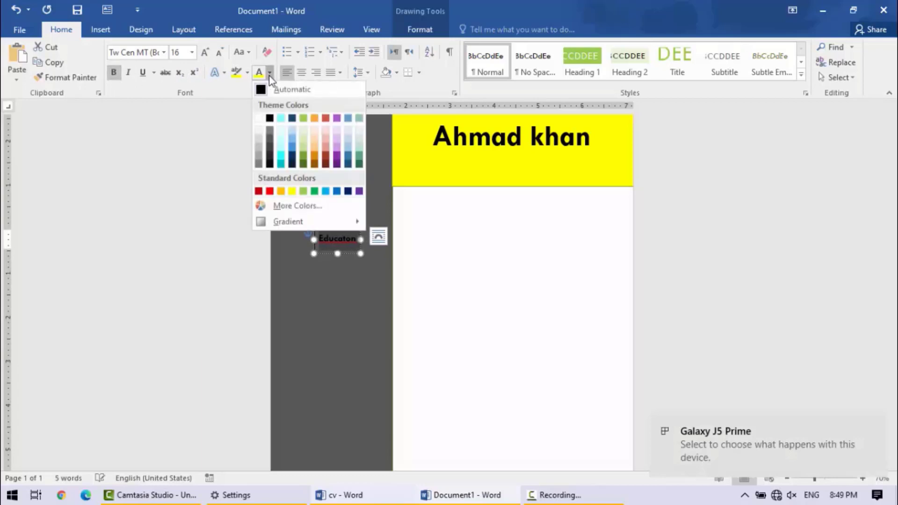
{"action": "left_click", "coordinate": [260, 119]}
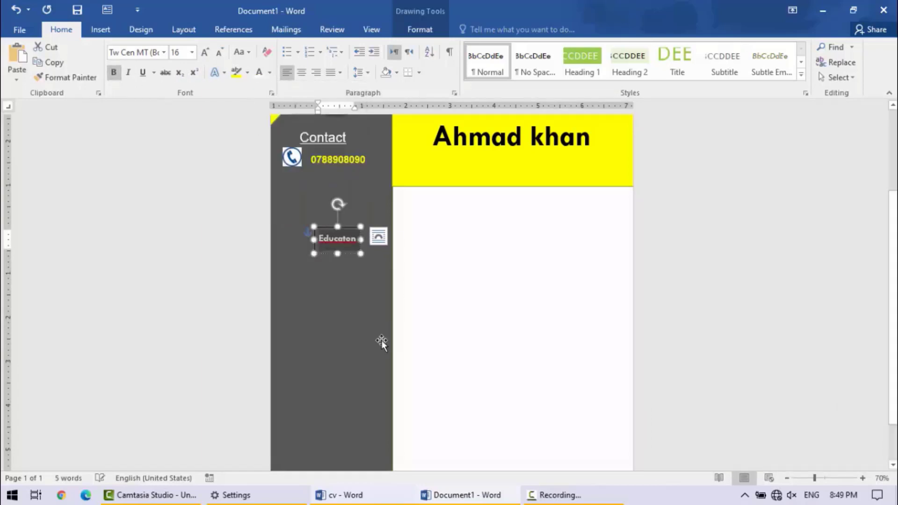
{"action": "left_click", "coordinate": [164, 52]}
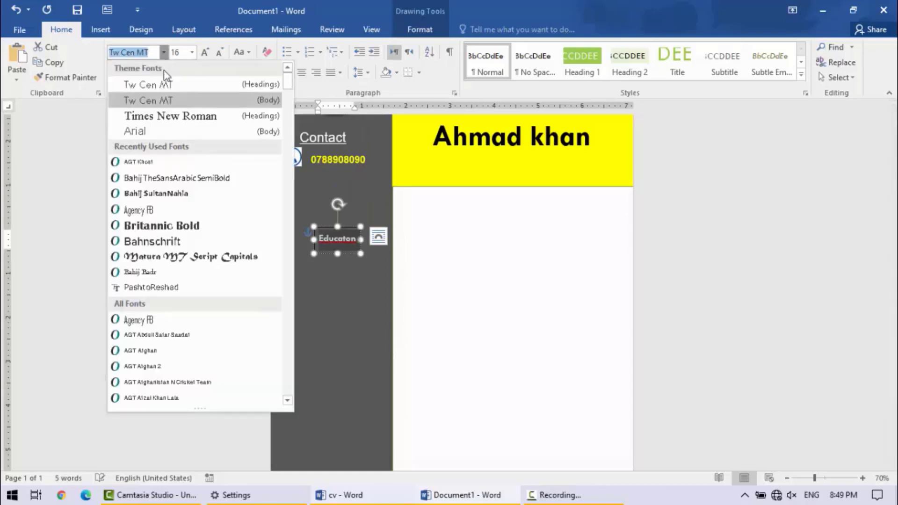
{"action": "left_click", "coordinate": [153, 131]}
- Correct the spelling of the new sidebar heading to "Education"
{"action": "left_click", "coordinate": [341, 237]}
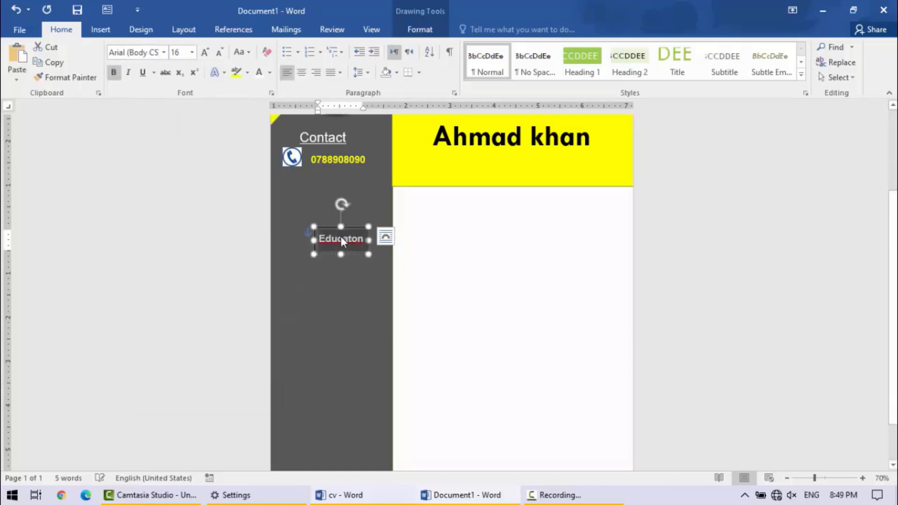
{"action": "right_click", "coordinate": [341, 237]}
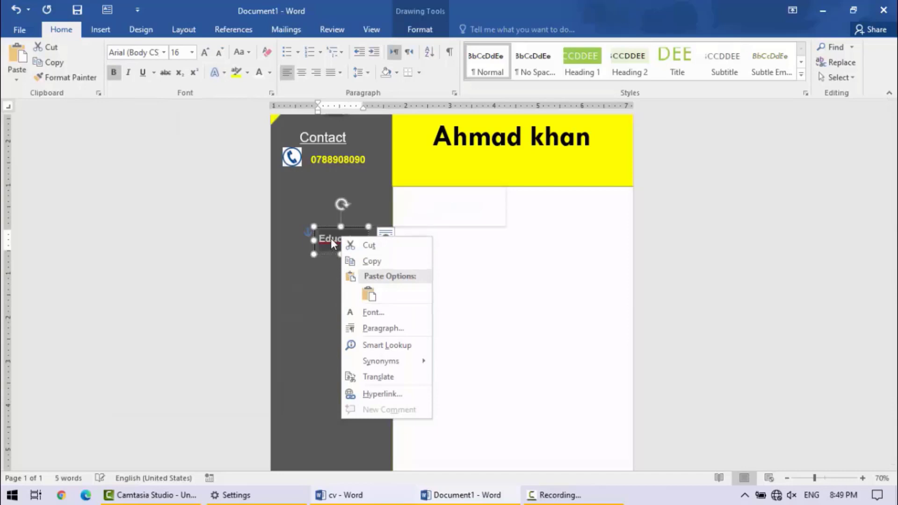
{"action": "left_click", "coordinate": [333, 237]}
{"action": "left_click", "coordinate": [335, 238]}
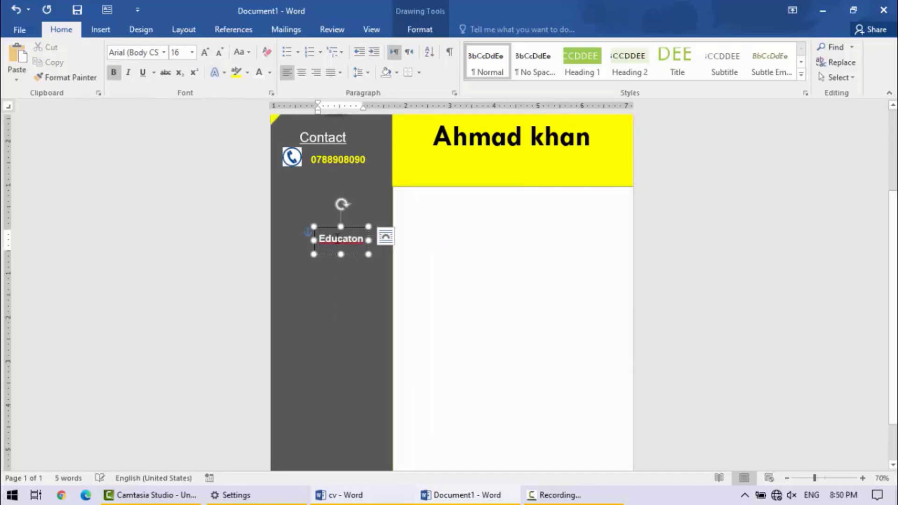
{"action": "right_click", "coordinate": [337, 239]}
{"action": "left_click", "coordinate": [248, 261]}
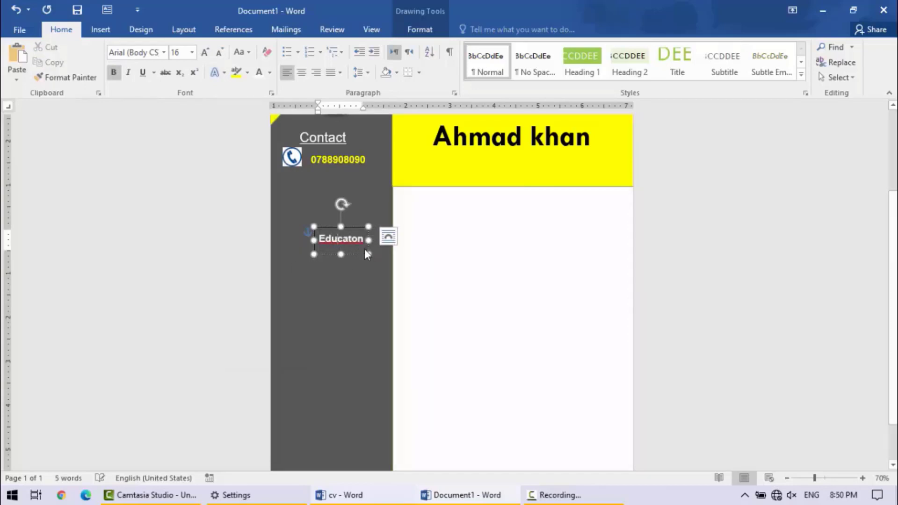
- Remove the fill and the outline from the "Education" text box
{"action": "left_click", "coordinate": [355, 228]}
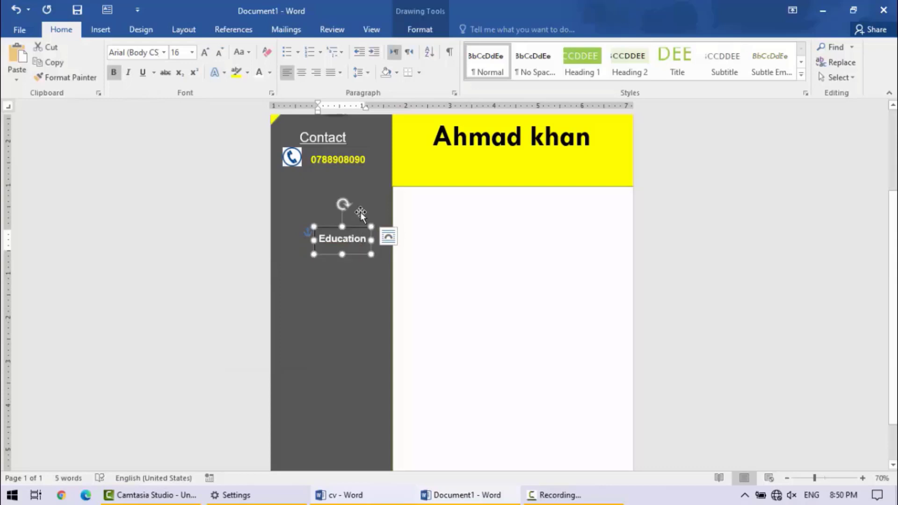
{"action": "left_click", "coordinate": [421, 35]}
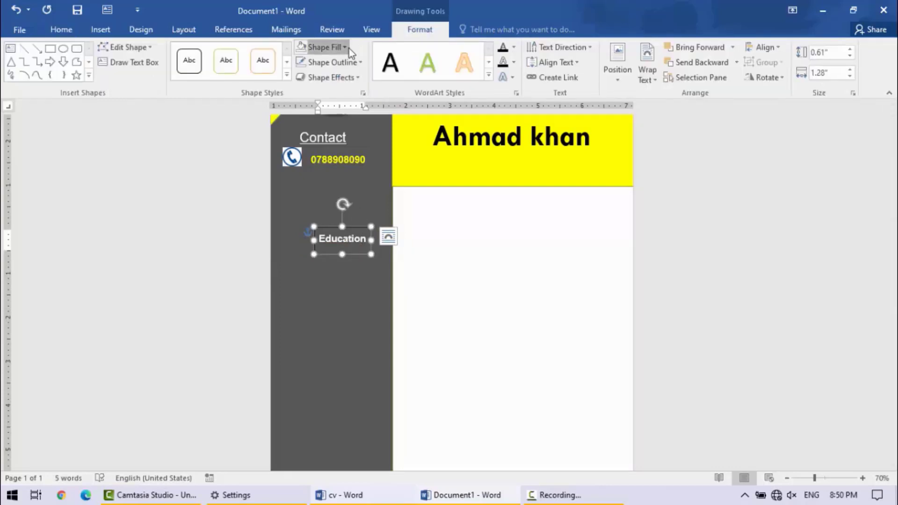
{"action": "left_click", "coordinate": [348, 47]}
{"action": "left_click", "coordinate": [334, 164]}
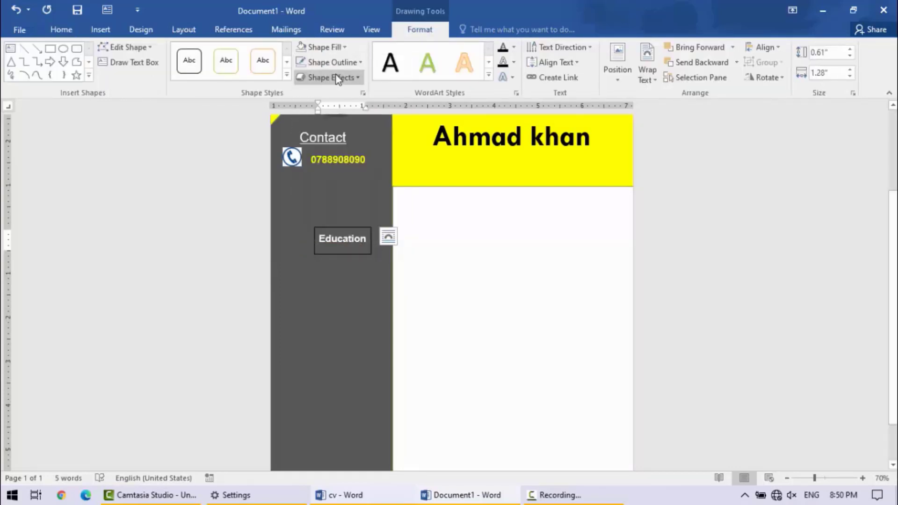
{"action": "left_click", "coordinate": [361, 63]}
{"action": "left_click", "coordinate": [328, 179]}
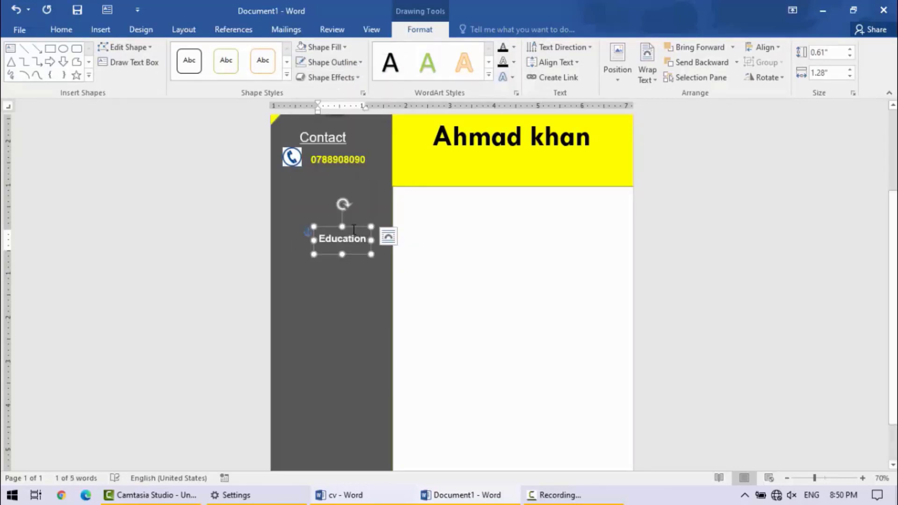
- Move the "Education" text box up to just below the phone number and compare the layout with the cv reference
{"action": "left_click_drag", "start_coordinate": [348, 223], "coordinate": [332, 179]}
{"action": "left_click", "coordinate": [454, 265]}
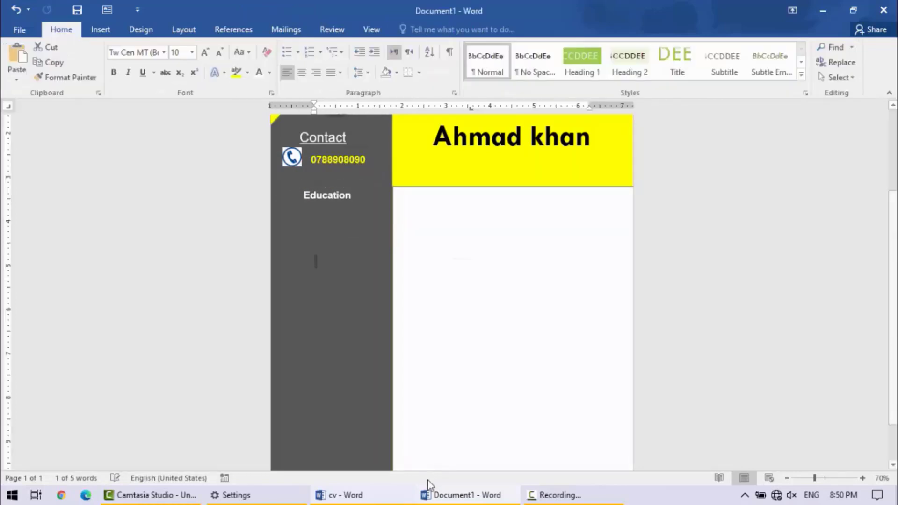
{"action": "left_click", "coordinate": [391, 501]}
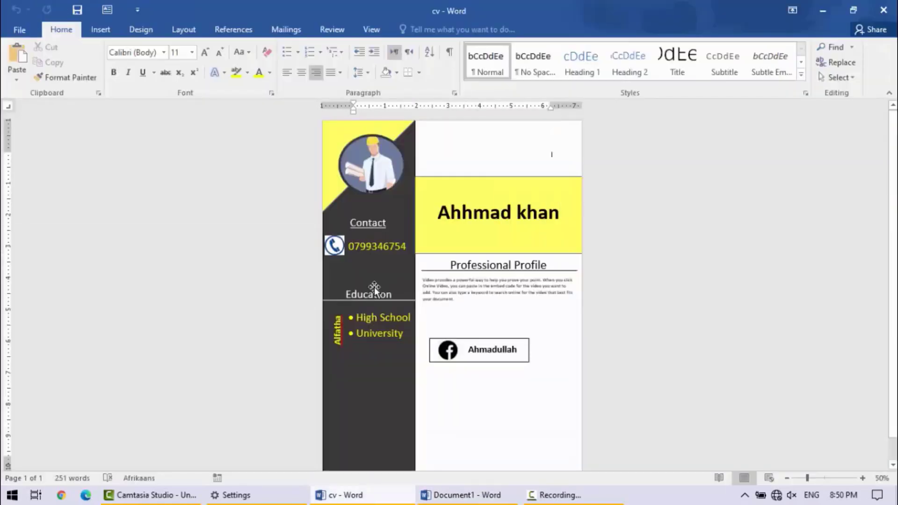
{"action": "left_click", "coordinate": [833, 9]}
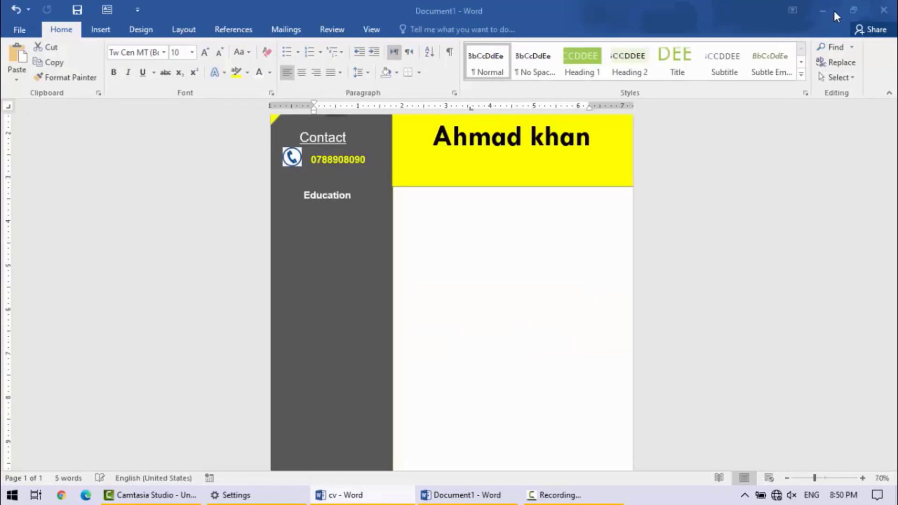
{"action": "left_click", "coordinate": [106, 29]}
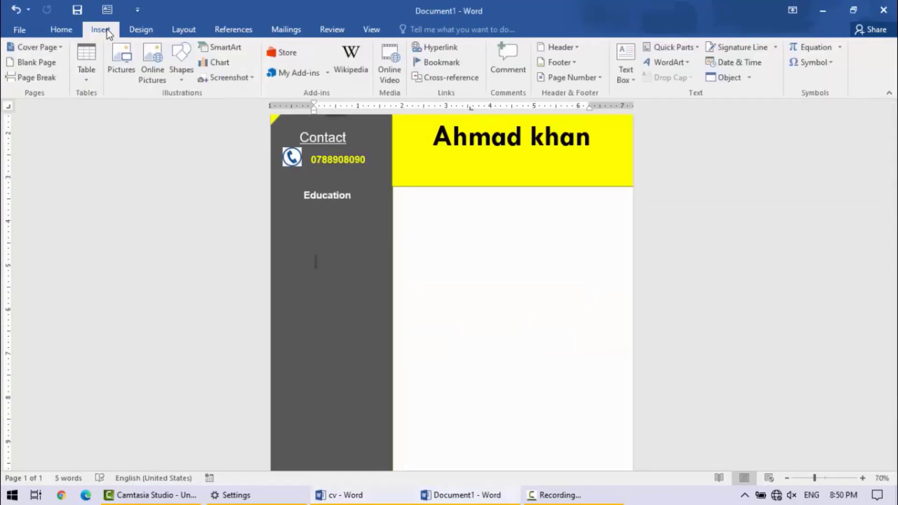
{"action": "left_click", "coordinate": [182, 80]}
{"action": "left_click", "coordinate": [188, 111]}
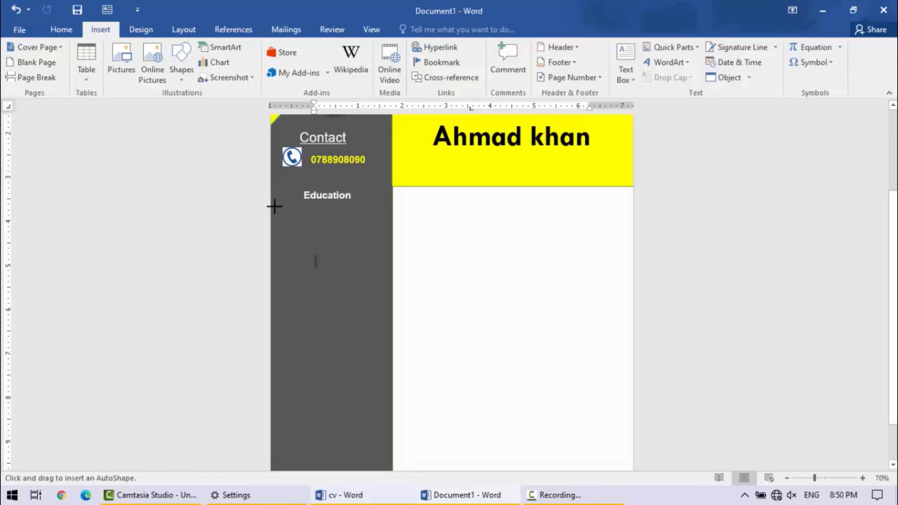
{"action": "key", "text": "Escape"}
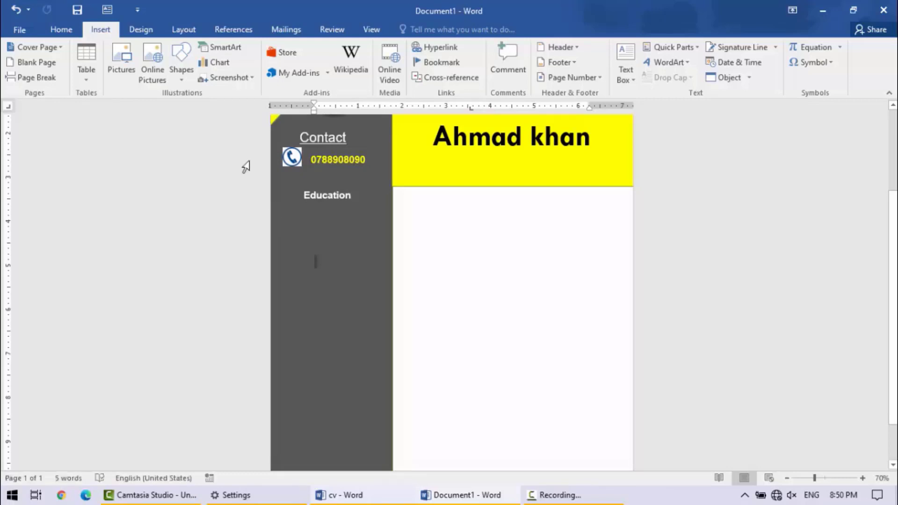
- Draw a straight horizontal line just below "Education" across nearly the full width of the gray sidebar
{"action": "left_click", "coordinate": [178, 76]}
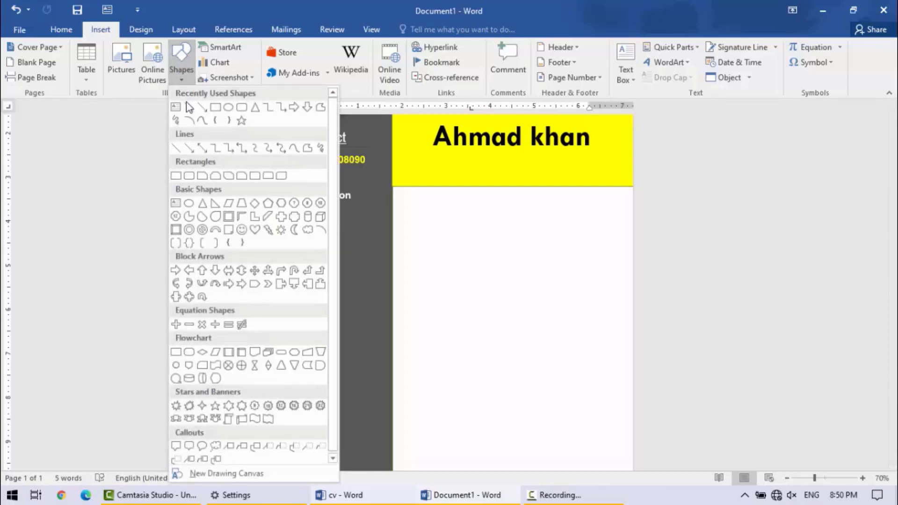
{"action": "left_click", "coordinate": [189, 107]}
{"action": "left_click_drag", "start_coordinate": [277, 211], "coordinate": [388, 211]}
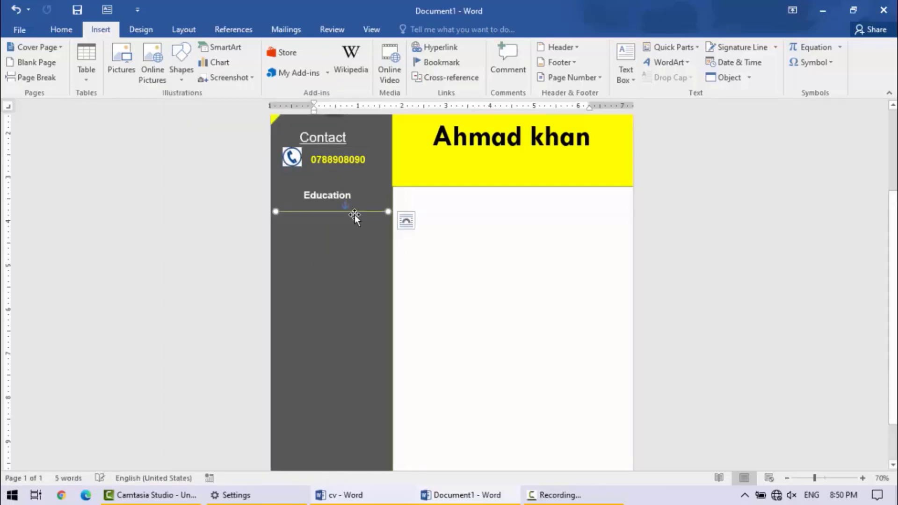
{"action": "left_click", "coordinate": [391, 253]}
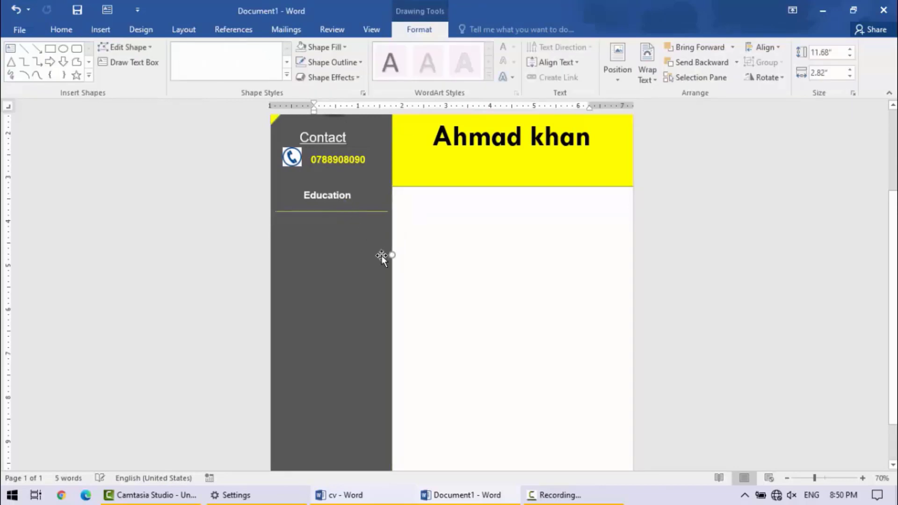
{"action": "left_click", "coordinate": [356, 212]}
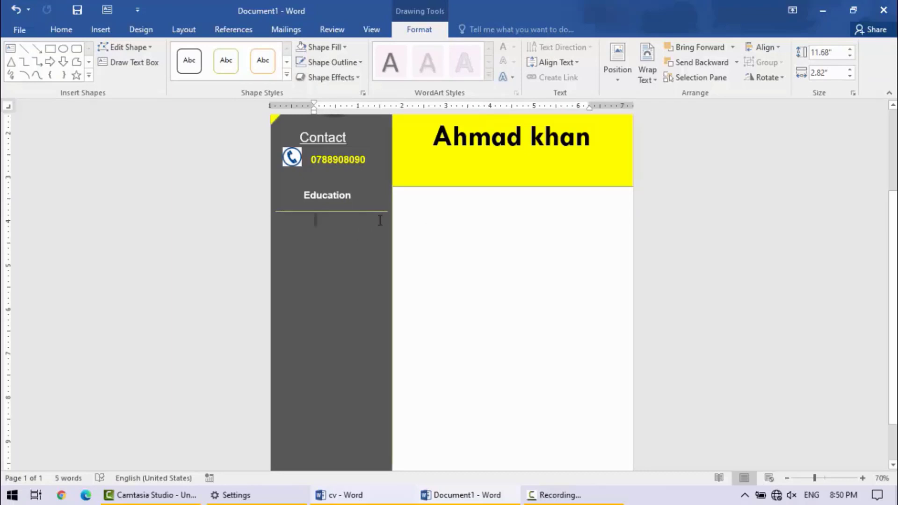
- Move the line up directly beneath the "Education" heading, make it thicker and colour it white
{"action": "left_click", "coordinate": [353, 212]}
{"action": "left_click_drag", "start_coordinate": [353, 207], "coordinate": [353, 201]}
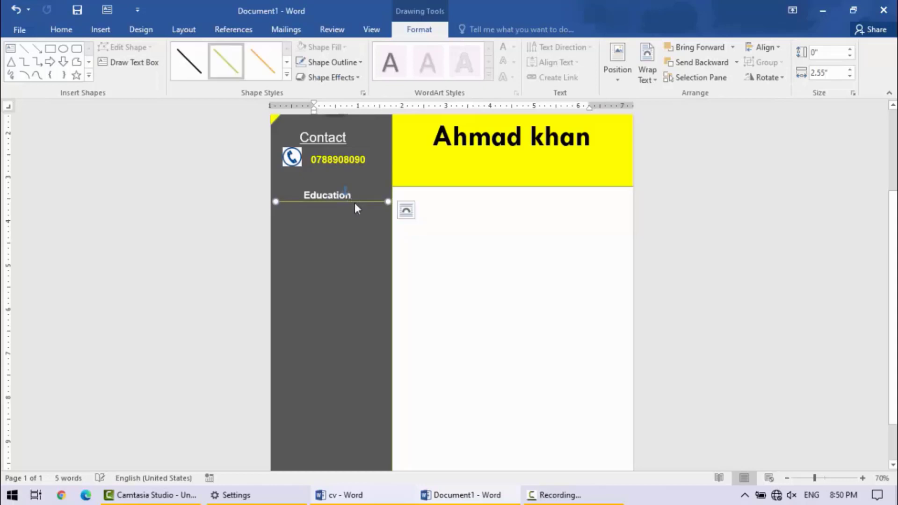
{"action": "left_click", "coordinate": [351, 63]}
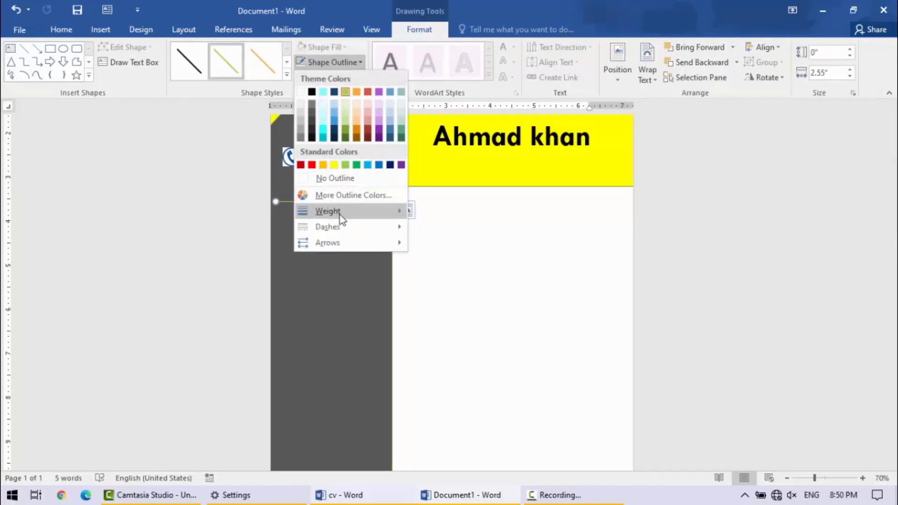
{"action": "mouse_move", "coordinate": [336, 211]}
{"action": "left_click", "coordinate": [471, 284]}
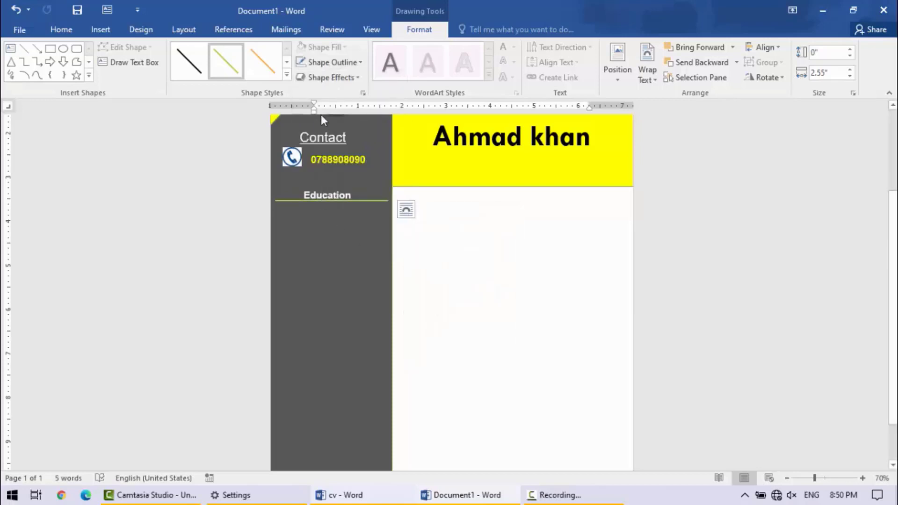
{"action": "left_click", "coordinate": [361, 63]}
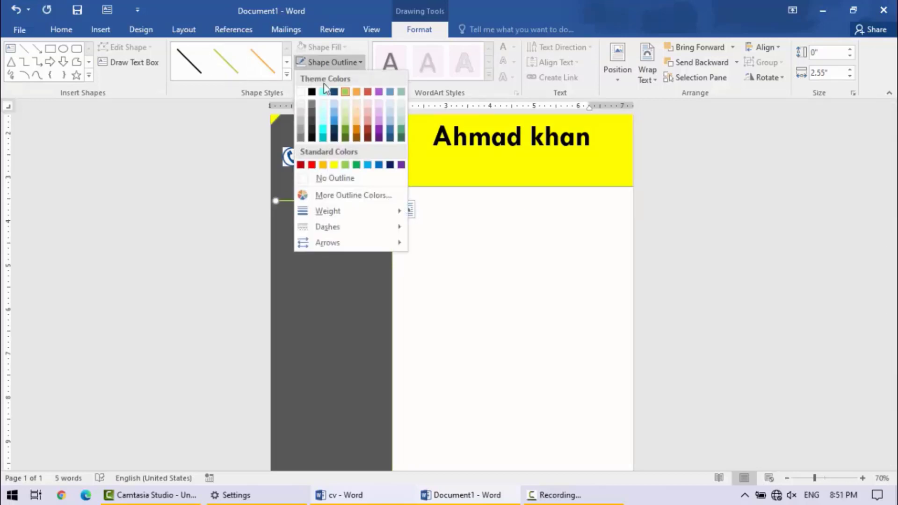
{"action": "left_click", "coordinate": [301, 92]}
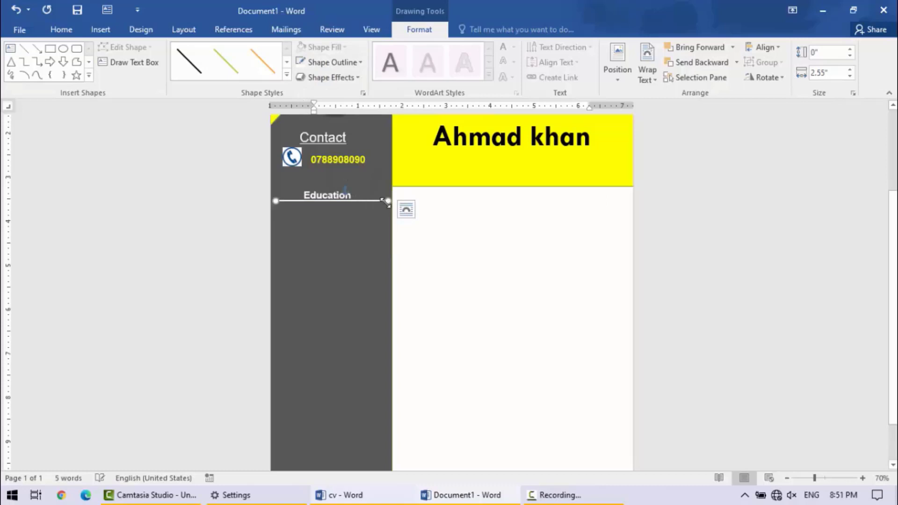
- Extend both ends of the white line so that it spans the full width of the gray sidebar
{"action": "left_click_drag", "start_coordinate": [388, 201], "coordinate": [392, 201]}
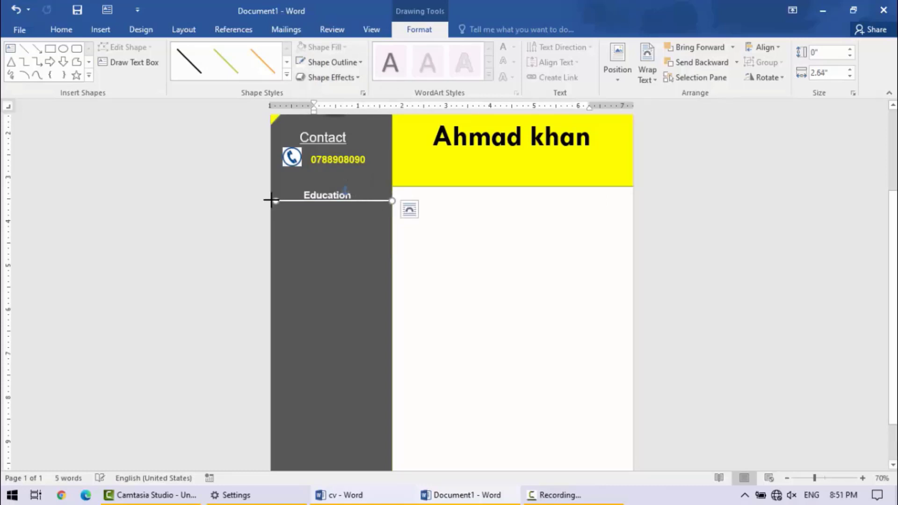
{"action": "left_click_drag", "start_coordinate": [276, 201], "coordinate": [259, 200]}
{"action": "double_click", "coordinate": [458, 274]}
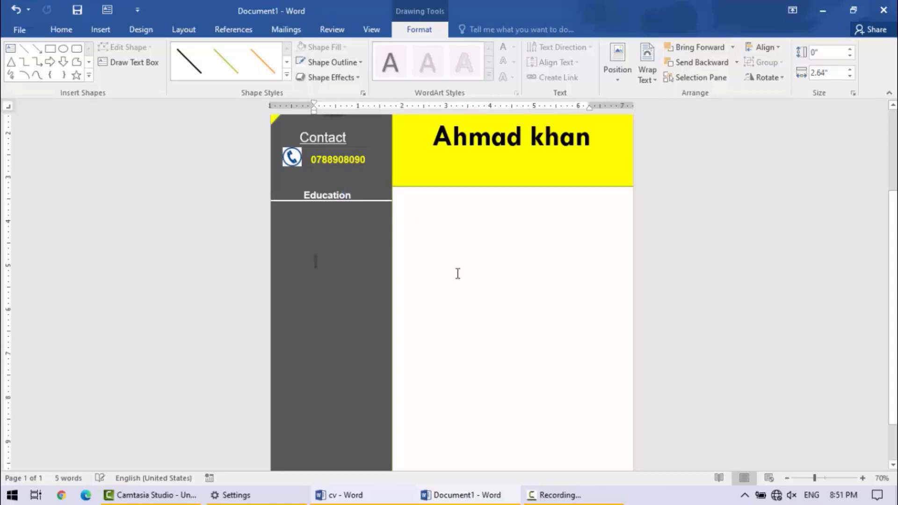
- Consult the cv reference and place a copy of the phone number text box below the white "Education" line
{"action": "key", "text": "alt+Tab"}
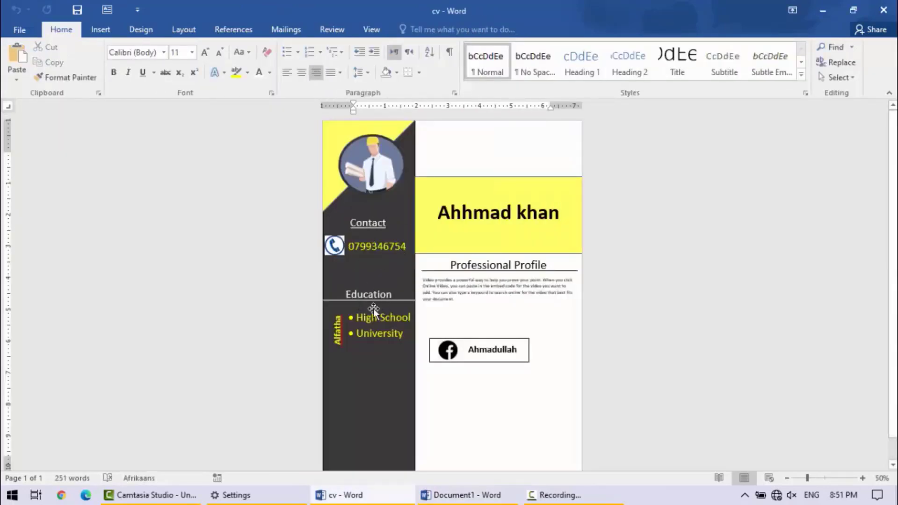
{"action": "left_click", "coordinate": [827, 8]}
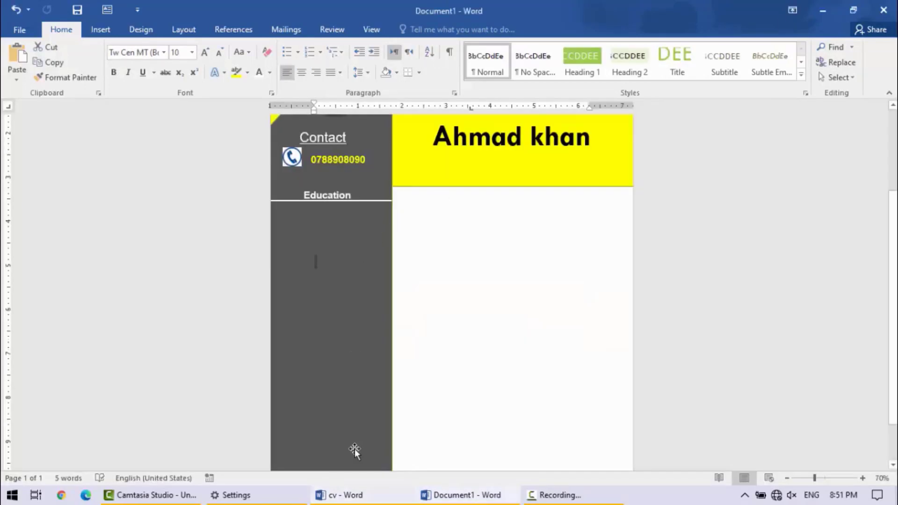
{"action": "left_click", "coordinate": [357, 499]}
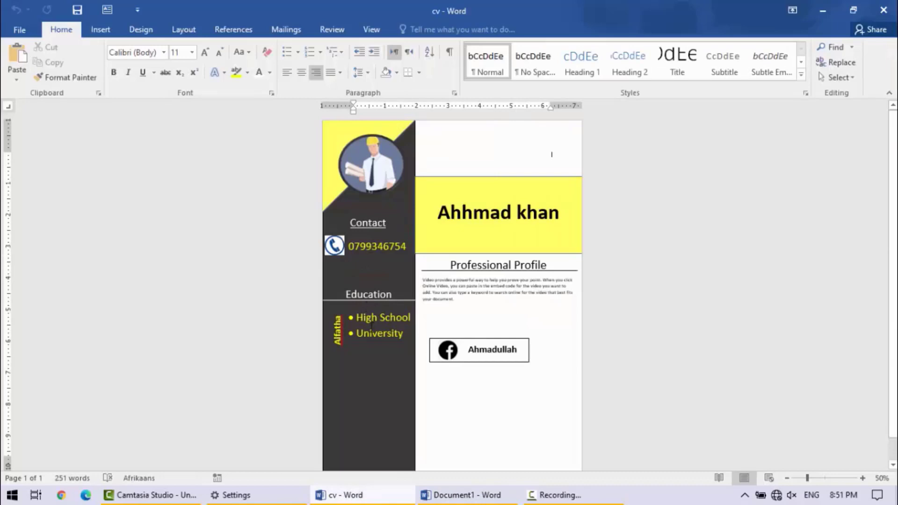
{"action": "left_click", "coordinate": [826, 8]}
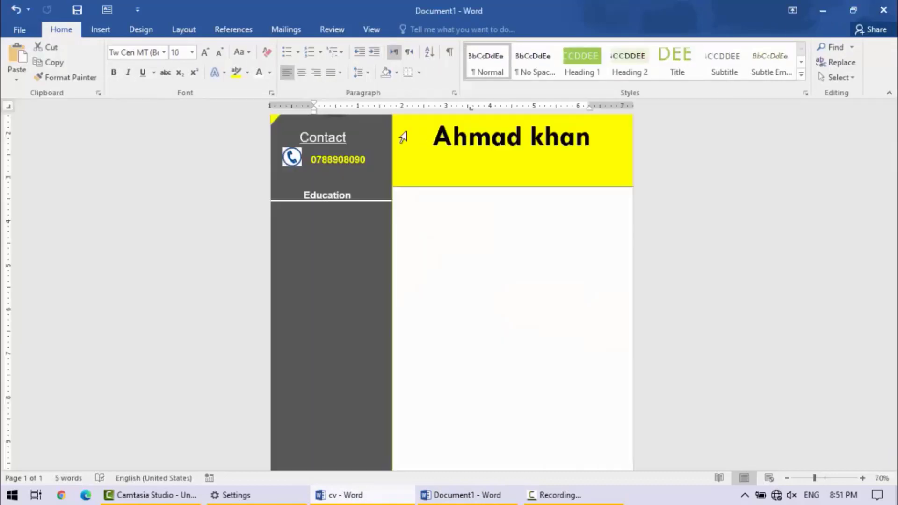
{"action": "left_click", "coordinate": [355, 150]}
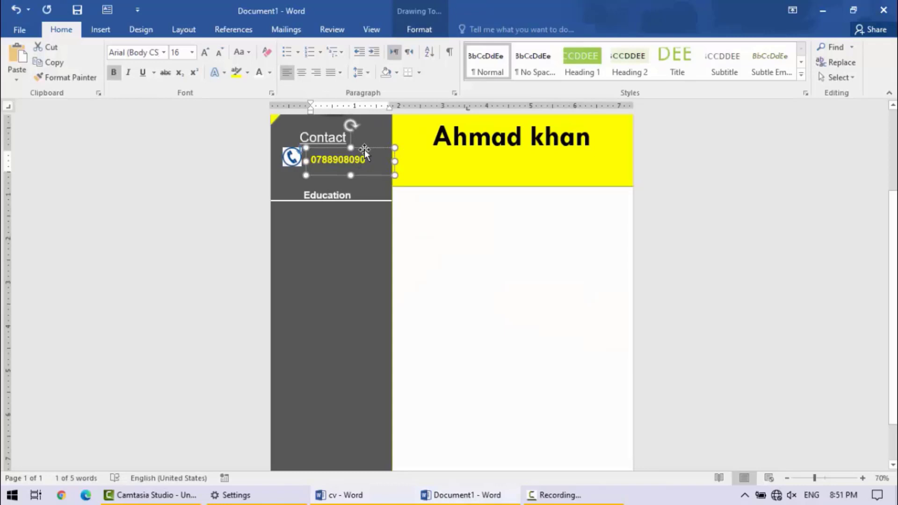
{"action": "key", "text": "ctrl+v"}
{"action": "left_click_drag", "start_coordinate": [373, 176], "coordinate": [363, 239]}
- Clear the phone number from the copied text box under "Education" and check the entries in the cv reference
{"action": "double_click", "coordinate": [342, 228]}
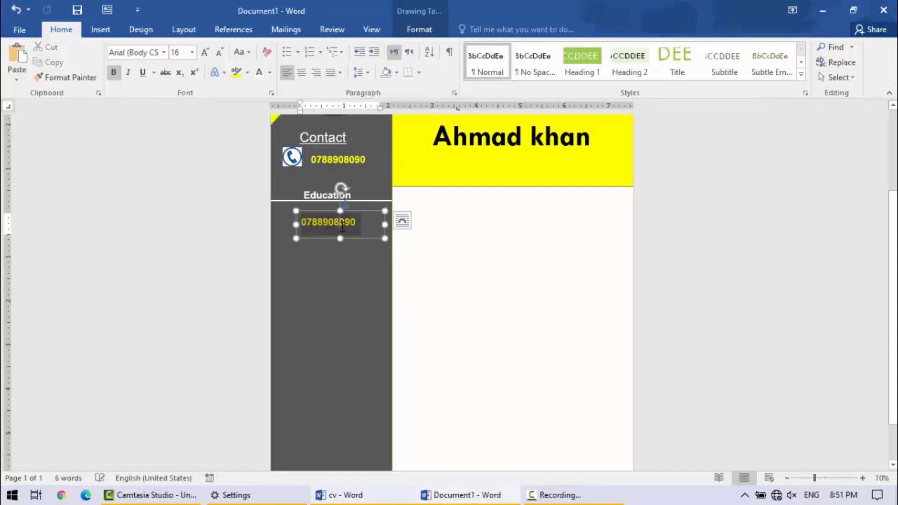
{"action": "left_click", "coordinate": [289, 55]}
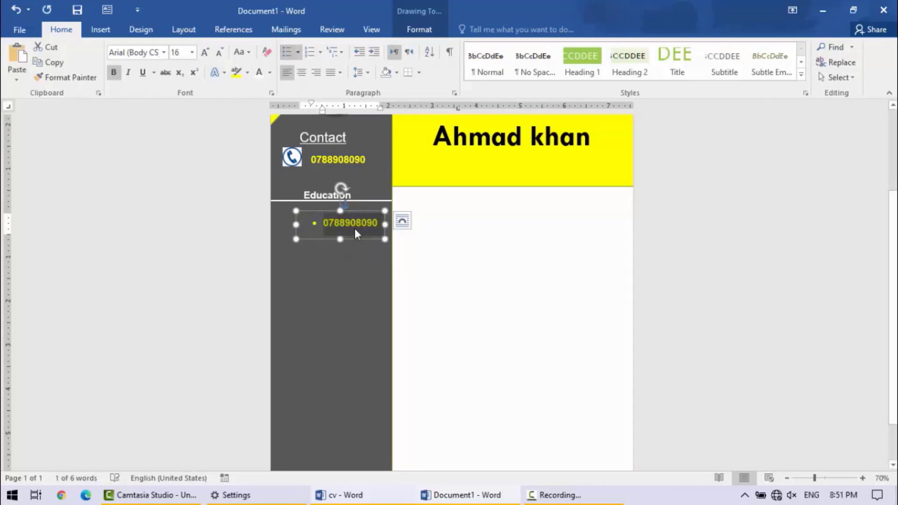
{"action": "type", "text": "hi"}
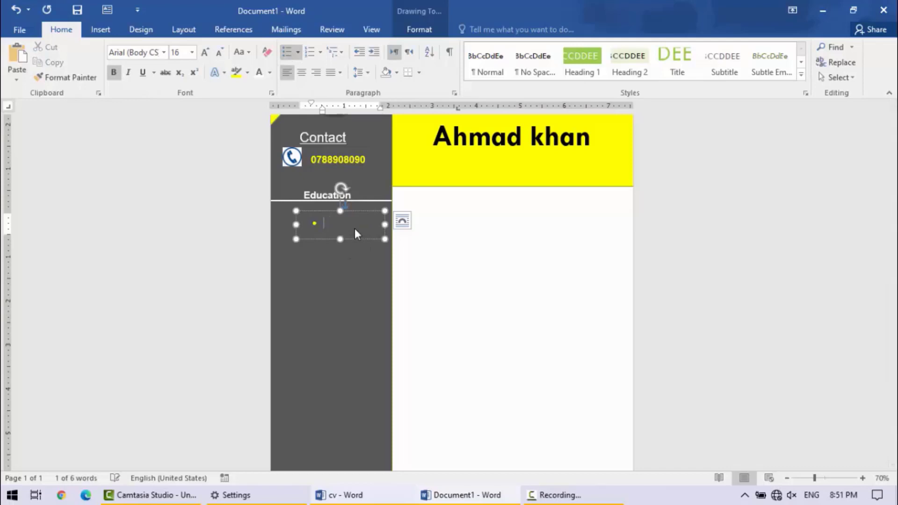
{"action": "key", "text": "BackSpace"}
{"action": "key", "text": "BackSpace"}
{"action": "key", "text": "BackSpace"}
{"action": "key", "text": "BackSpace"}
{"action": "left_click", "coordinate": [341, 495]}
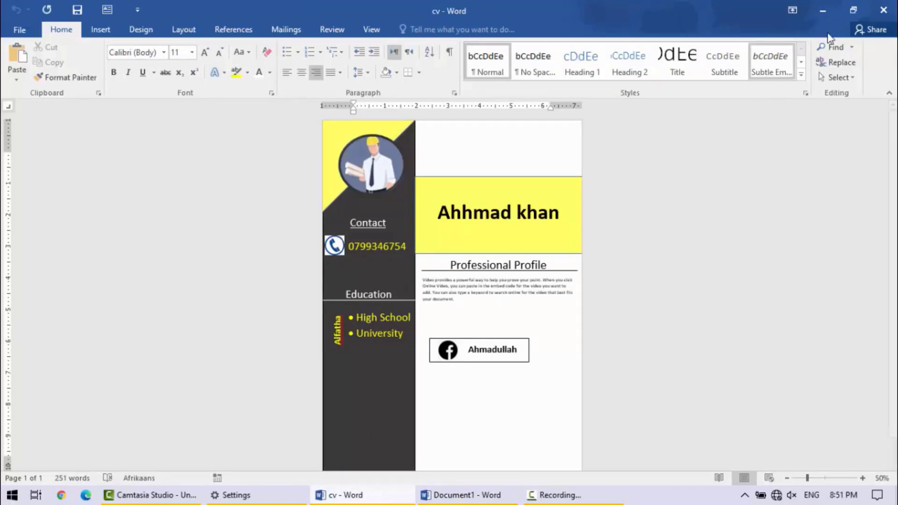
{"action": "left_click", "coordinate": [831, 3]}
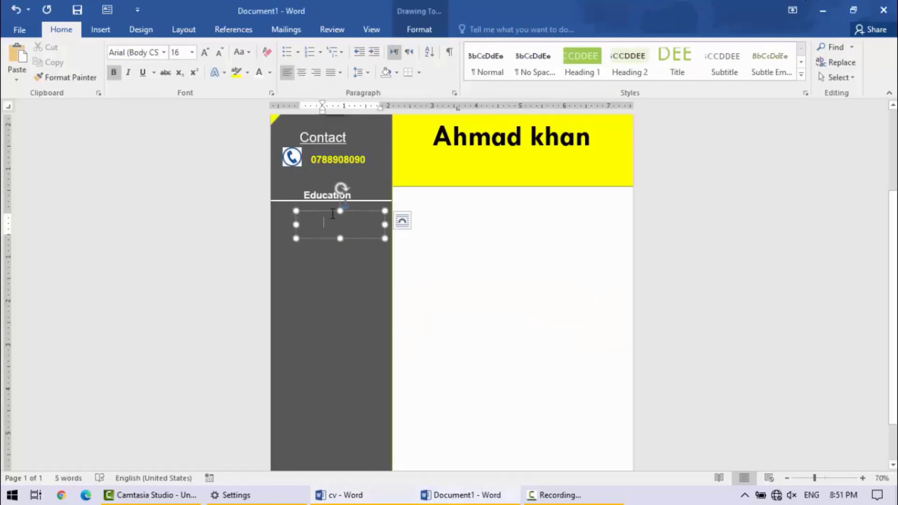
- Enter a bulleted list with "High School" and "University" in the empty text box under "Education"
{"action": "left_click", "coordinate": [287, 51]}
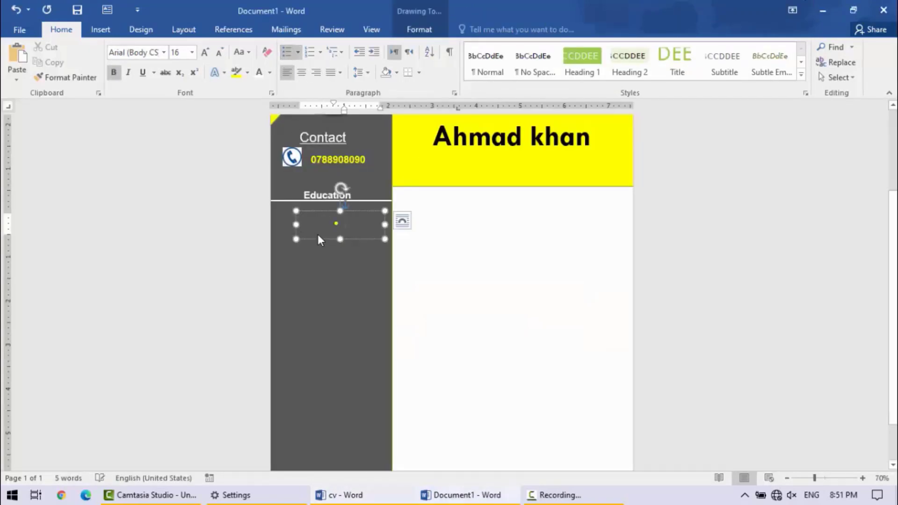
{"action": "type", "text": "High Sch"}
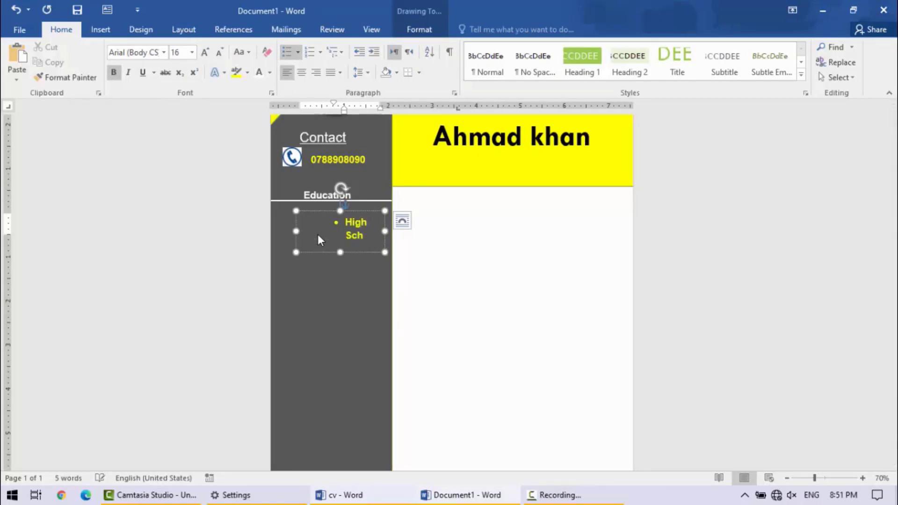
{"action": "type", "text": "ool"}
{"action": "key", "text": "Return"}
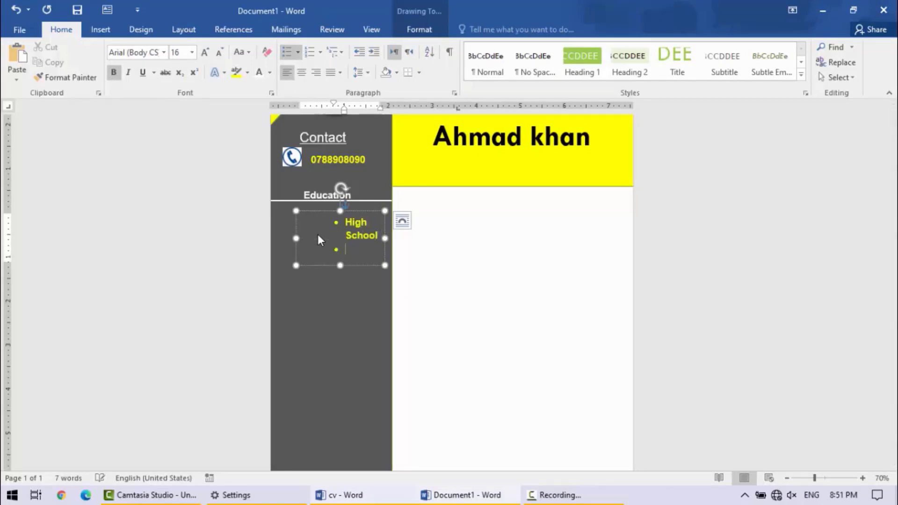
{"action": "type", "text": "University"}
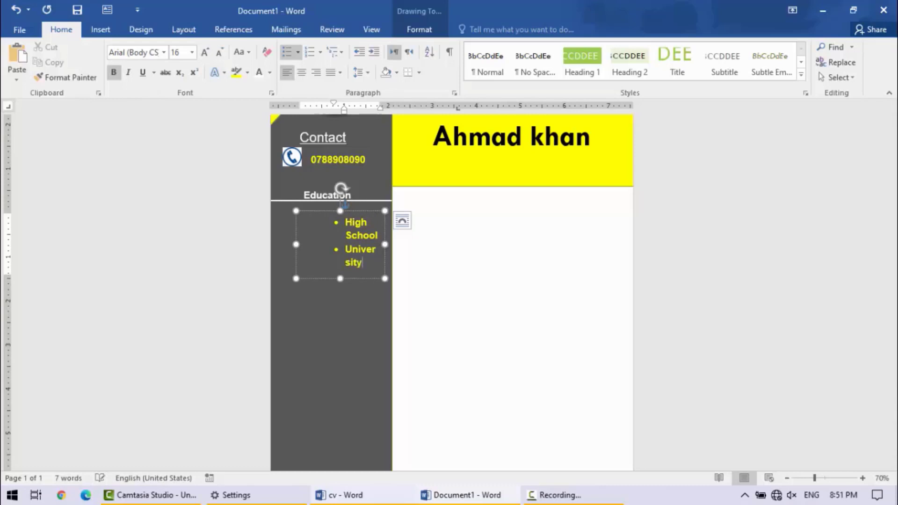
- Widen the bulleted text box so each entry fits on one line, and shift it inside the sidebar just below the line
{"action": "left_click_drag", "start_coordinate": [385, 244], "coordinate": [422, 243]}
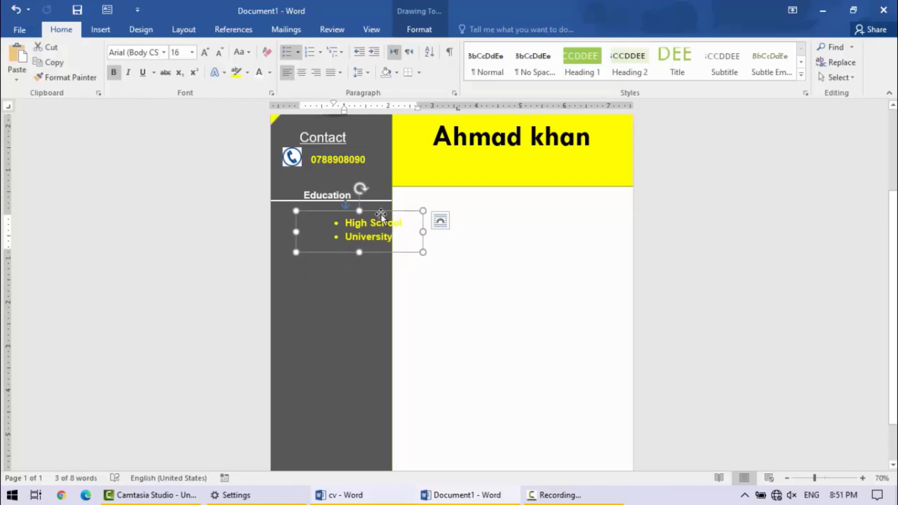
{"action": "left_click_drag", "start_coordinate": [371, 212], "coordinate": [341, 207]}
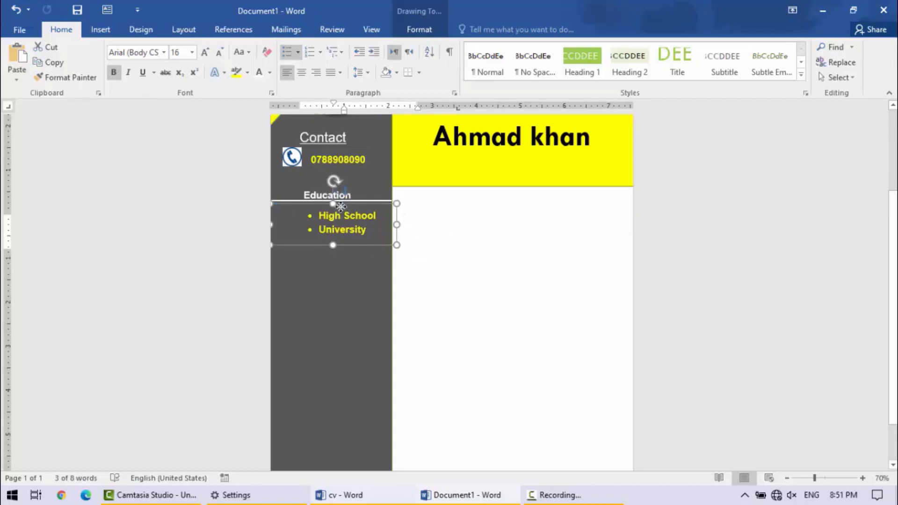
{"action": "left_click", "coordinate": [500, 295]}
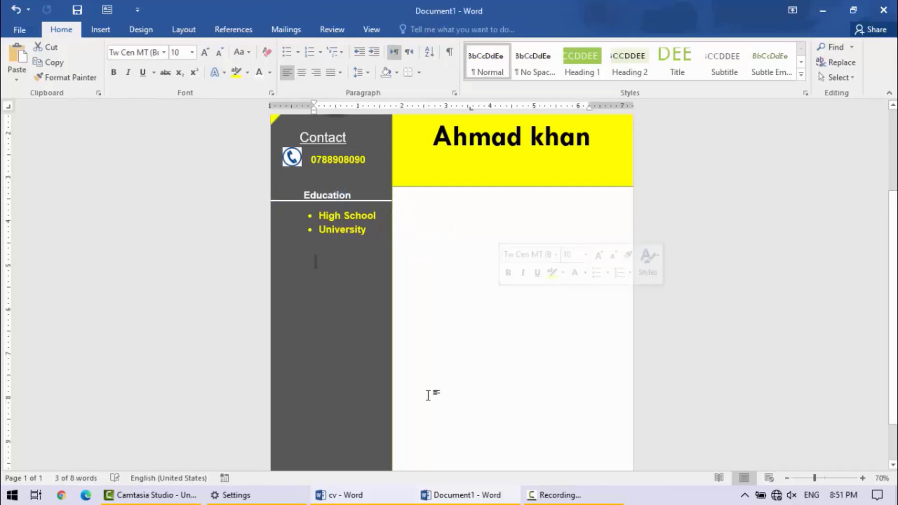
- Check the cv reference and place a copy of the bulleted text box directly beneath the original
{"action": "left_click", "coordinate": [339, 495]}
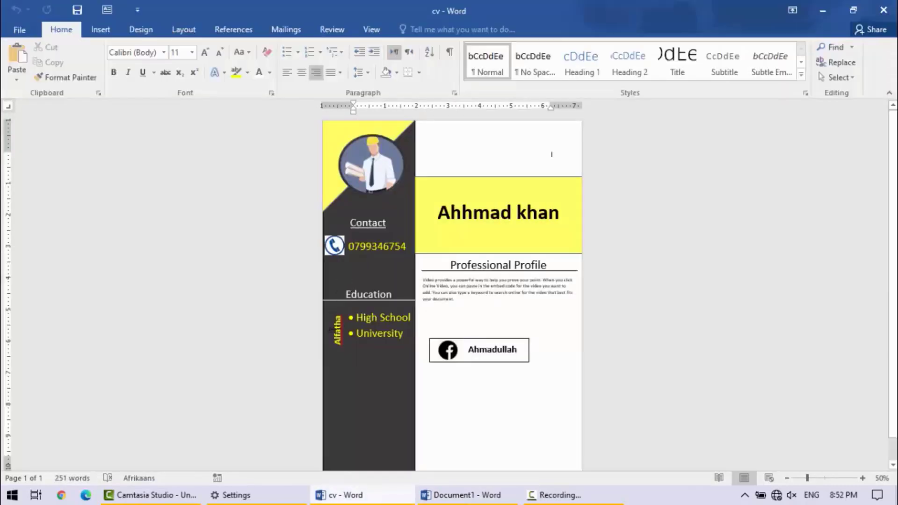
{"action": "key", "text": "alt+Tab"}
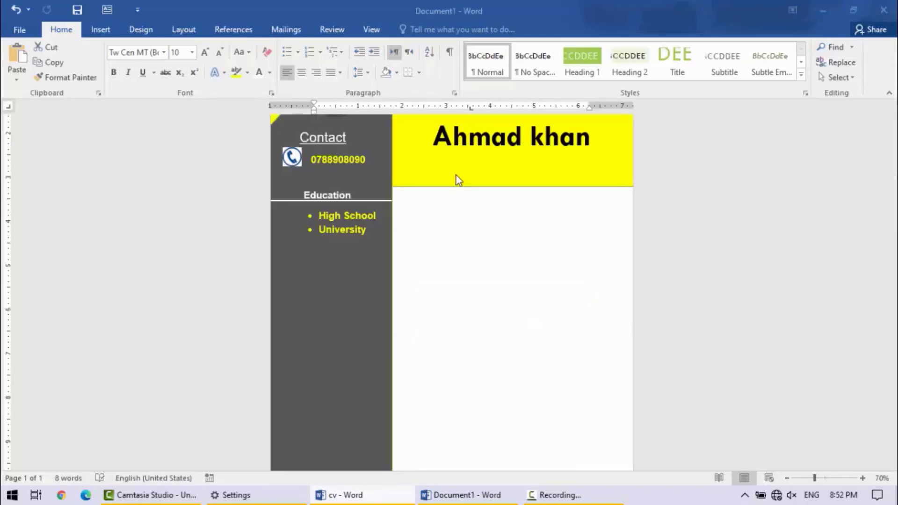
{"action": "left_click", "coordinate": [364, 203]}
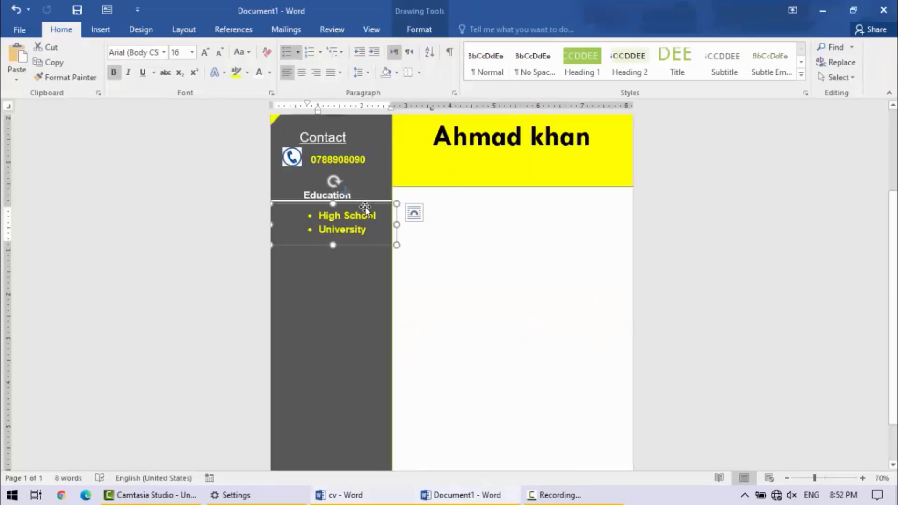
{"action": "key", "text": "ctrl+c"}
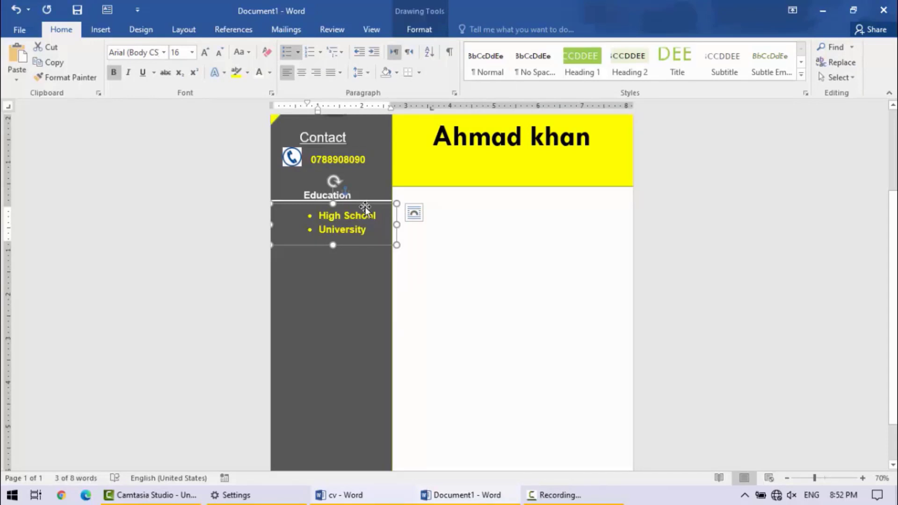
{"action": "left_click_drag", "start_coordinate": [365, 212], "coordinate": [354, 271]}
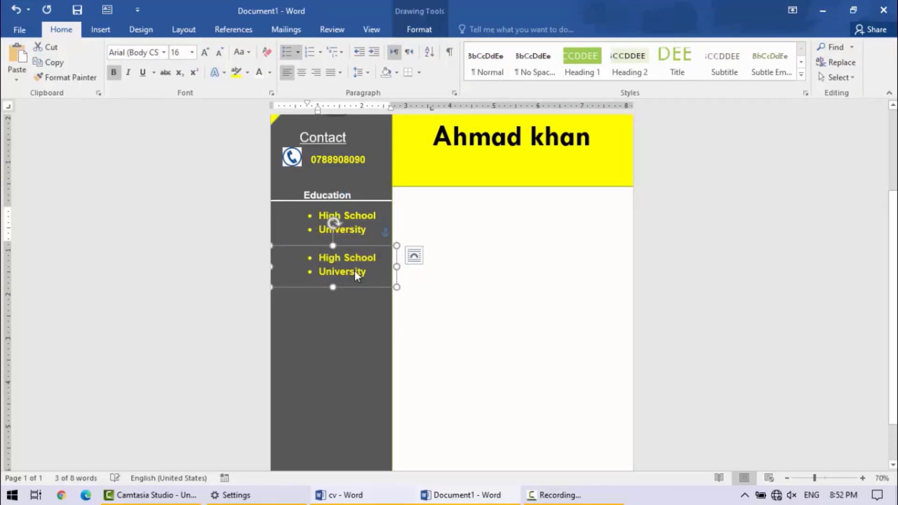
- Replace the bulleted list in the lower copied text box with the unbulleted text "Alfatha"
{"action": "left_click", "coordinate": [355, 271]}
{"action": "key", "text": "ctrl+a"}
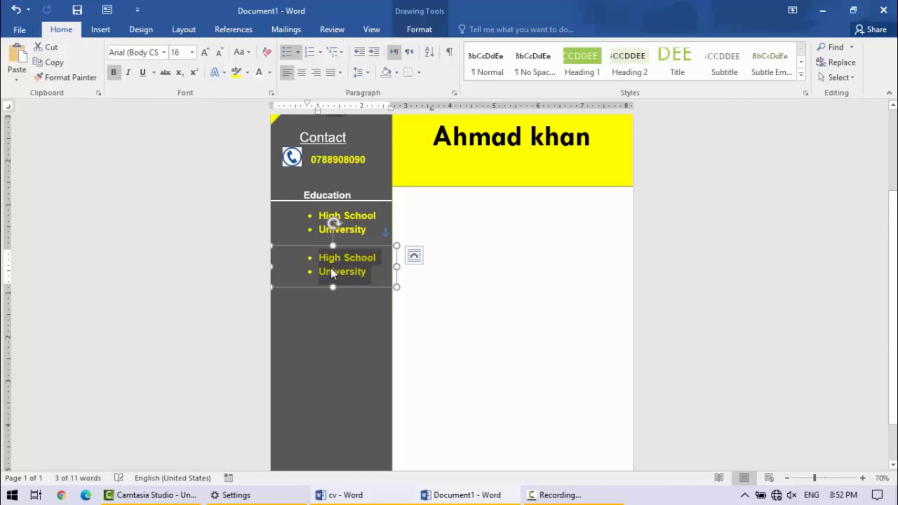
{"action": "key", "text": "Delete"}
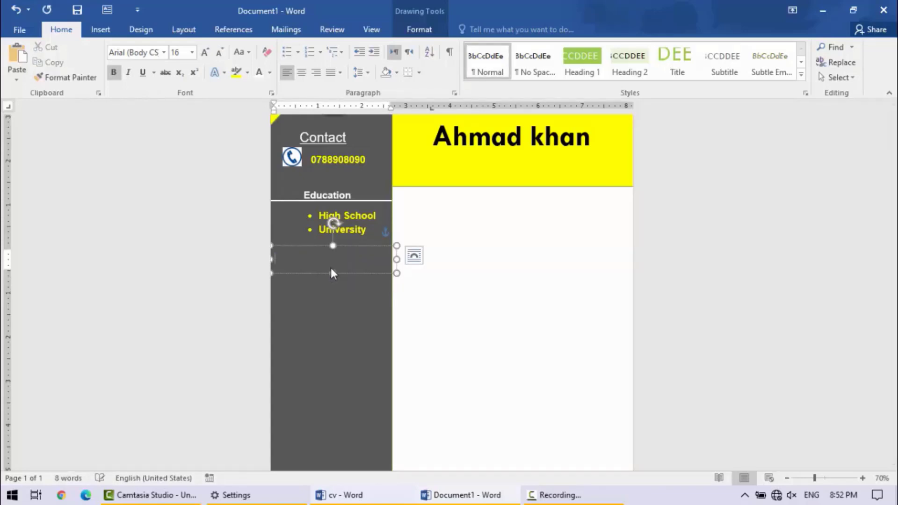
{"action": "type", "text": "Alfatha"}
- Set the text direction of the "Alfatha" text box to rotate all text 270°
{"action": "left_click", "coordinate": [423, 32]}
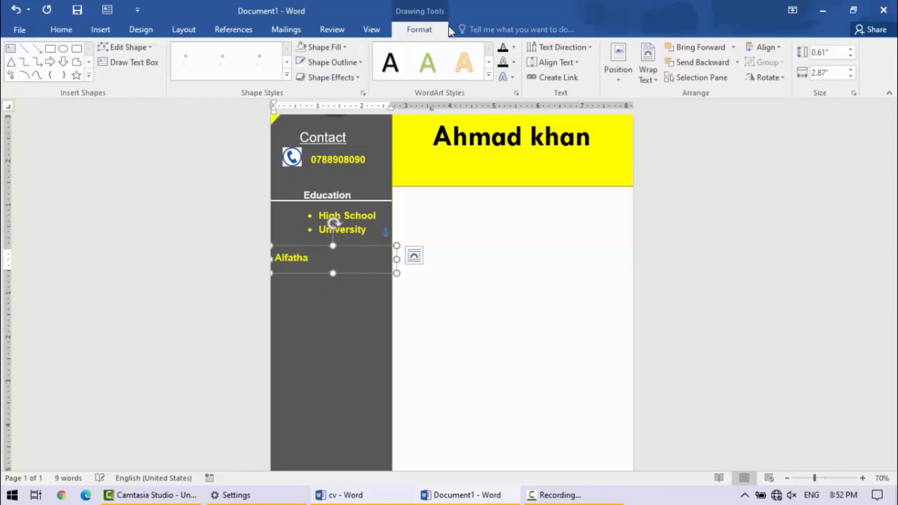
{"action": "left_click", "coordinate": [591, 54]}
{"action": "left_click", "coordinate": [594, 114]}
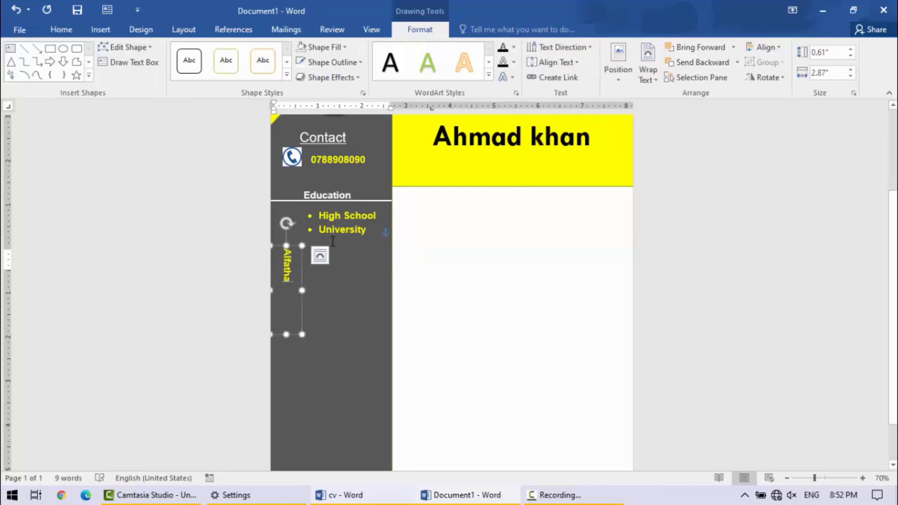
{"action": "left_click", "coordinate": [594, 49]}
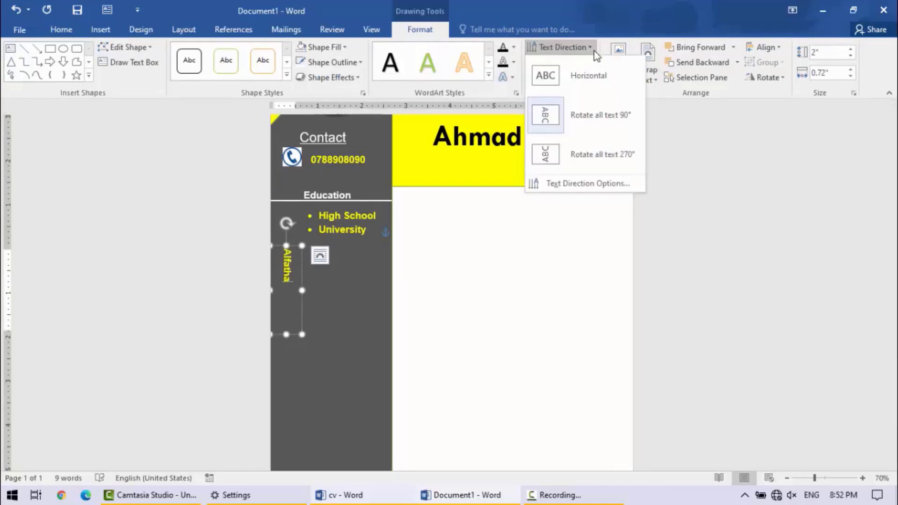
{"action": "left_click", "coordinate": [594, 148]}
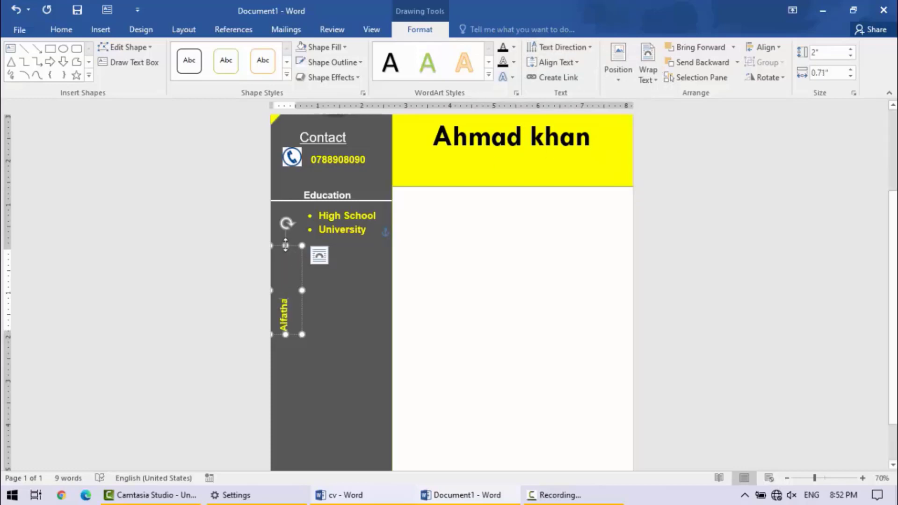
- Move the rotated "Alfatha" text box up beside the High School and University bullets, just below the Education line, and deselect it
{"action": "left_click_drag", "start_coordinate": [296, 244], "coordinate": [298, 154]}
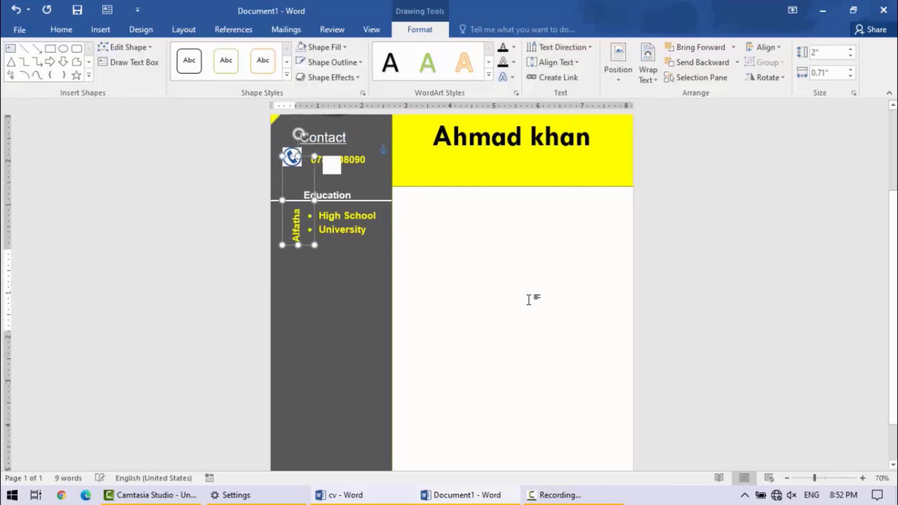
{"action": "double_click", "coordinate": [518, 319]}
- Compare the whole page of the new document with the cv reference, checking the sidebar sections and the elements still missing
{"action": "left_click", "coordinate": [432, 500]}
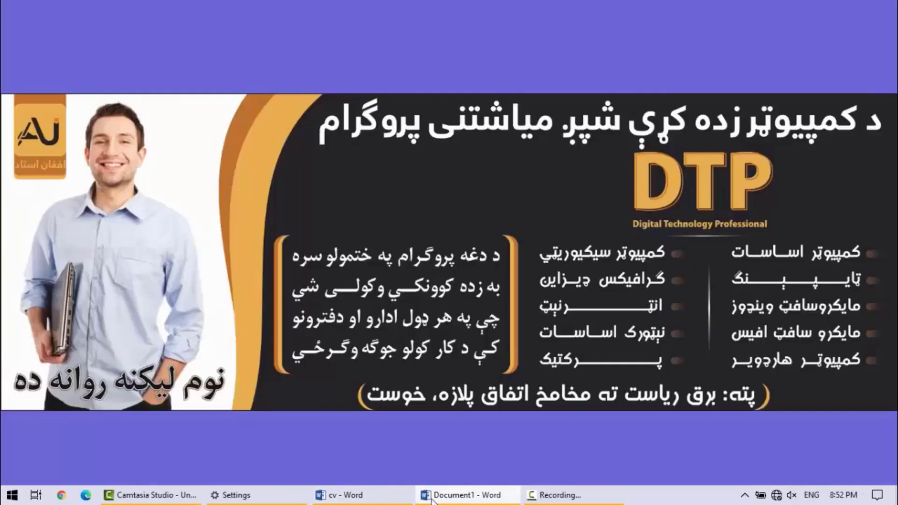
{"action": "left_click", "coordinate": [346, 495]}
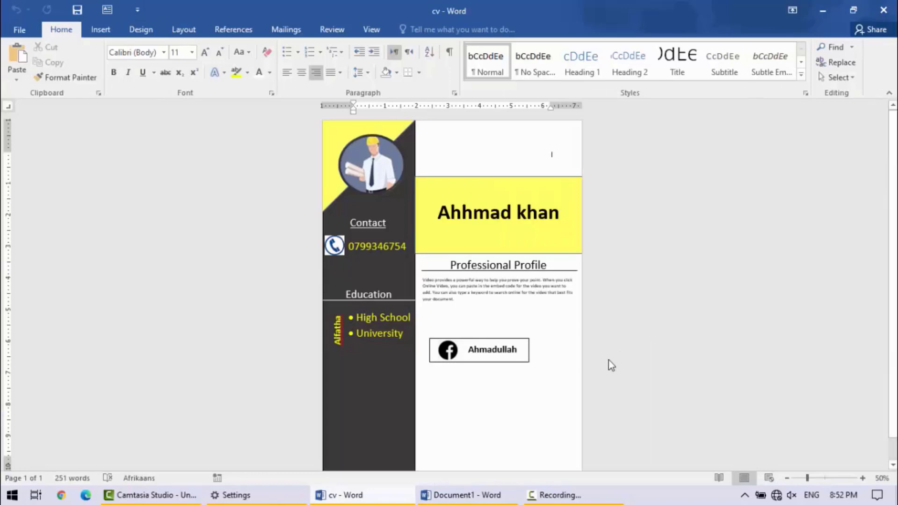
{"action": "left_click", "coordinate": [467, 495]}
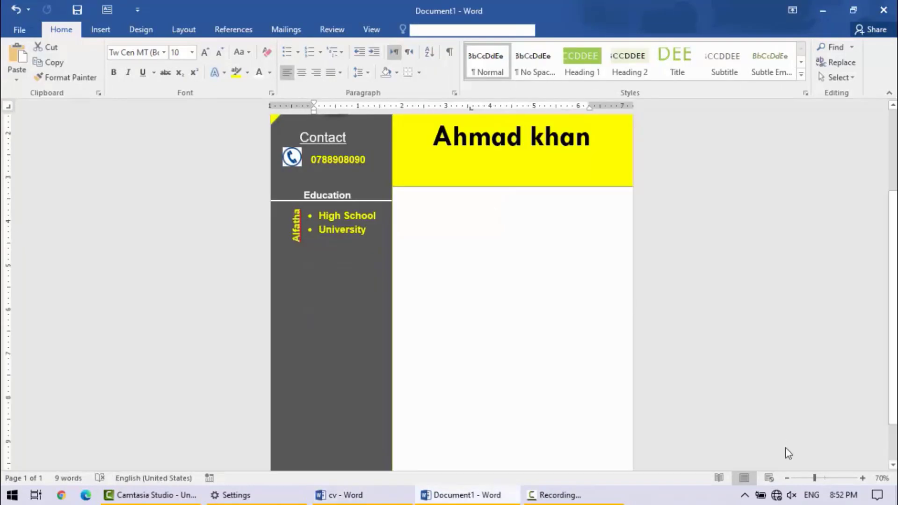
{"action": "left_click", "coordinate": [788, 478]}
{"action": "left_click", "coordinate": [788, 478]}
{"action": "left_click", "coordinate": [788, 478]}
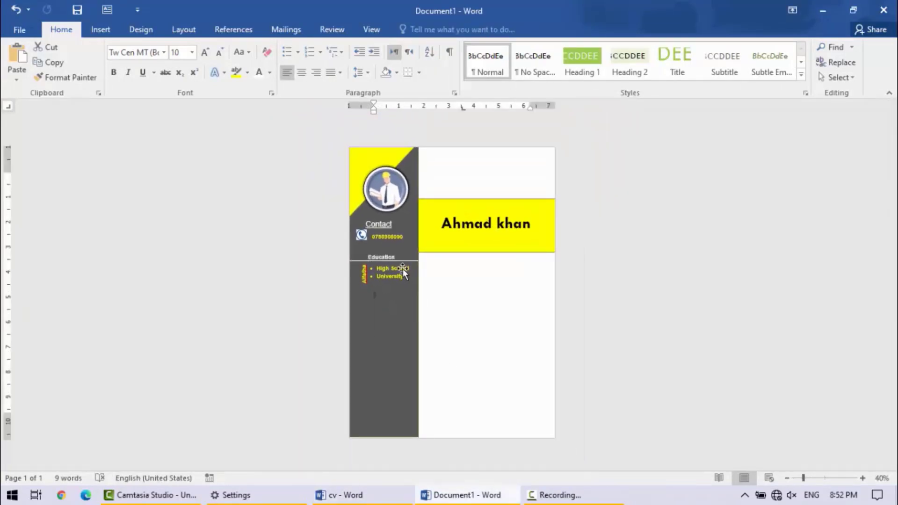
{"action": "left_click", "coordinate": [347, 495]}
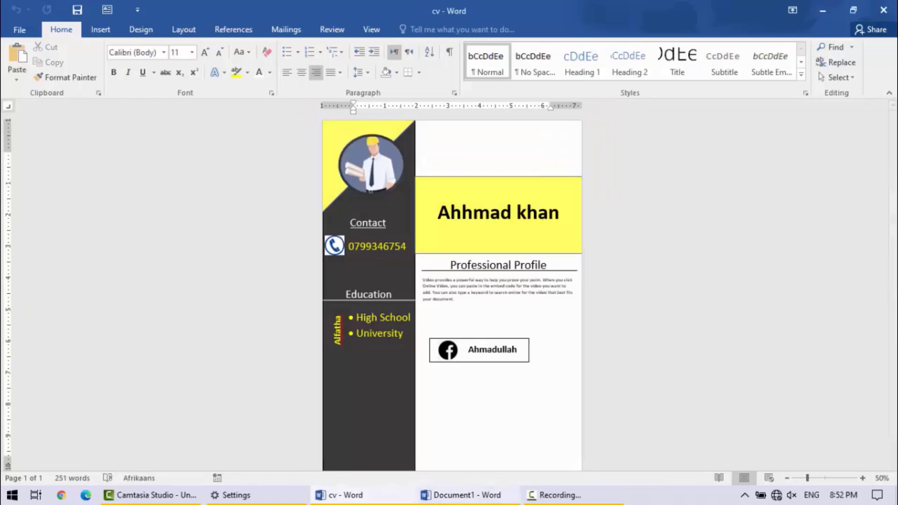
{"action": "key", "text": "alt+Tab"}
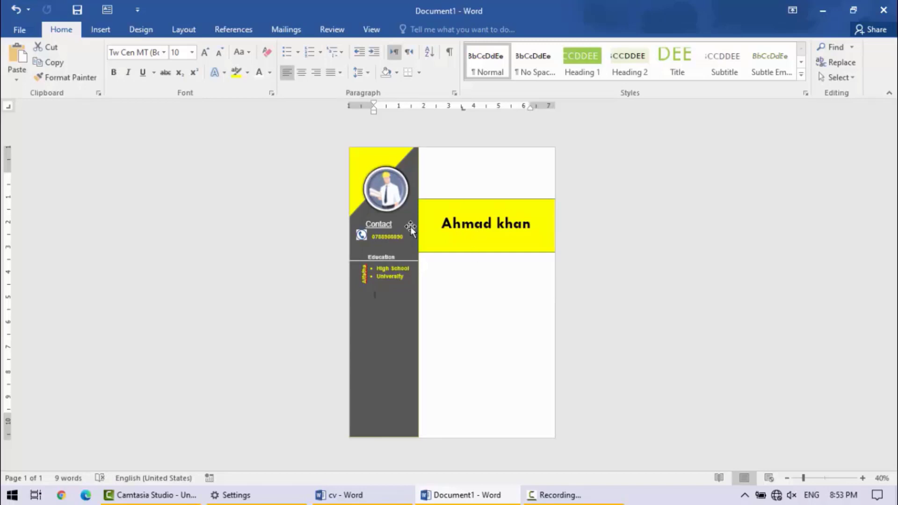
{"action": "left_click", "coordinate": [380, 492]}
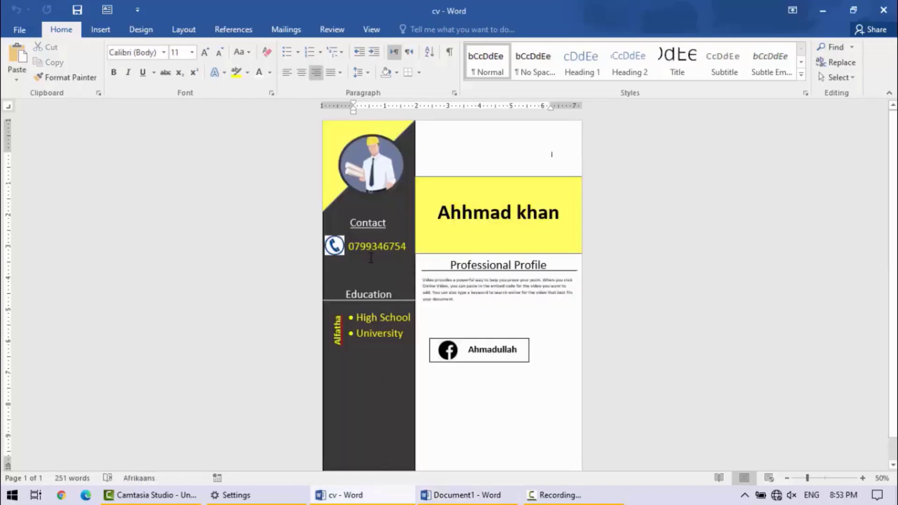